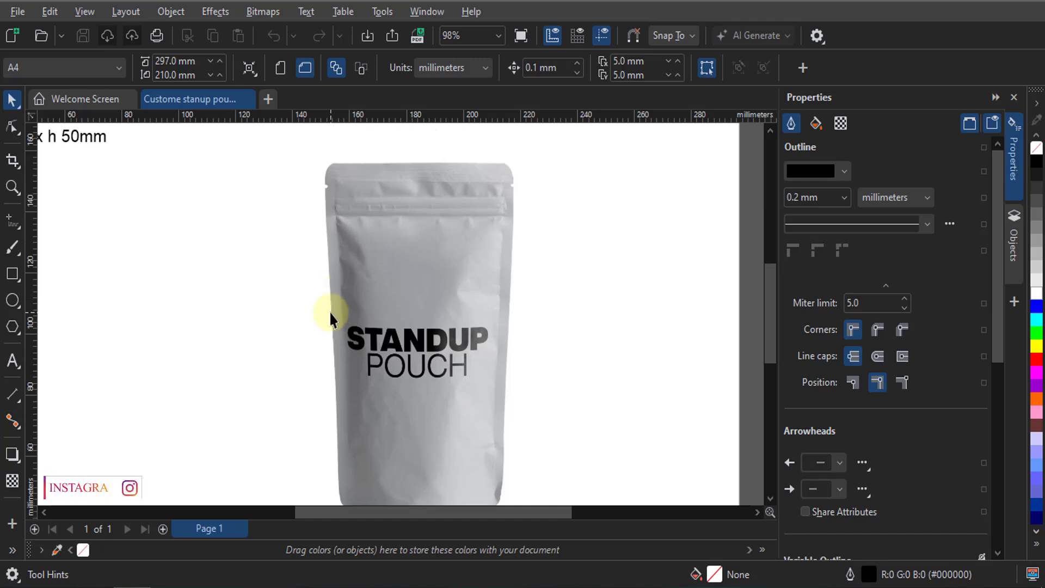
Examine the side edges, top seal and zipper area of the stand-up pouch mockup
scroll(328, 311, up, 3)
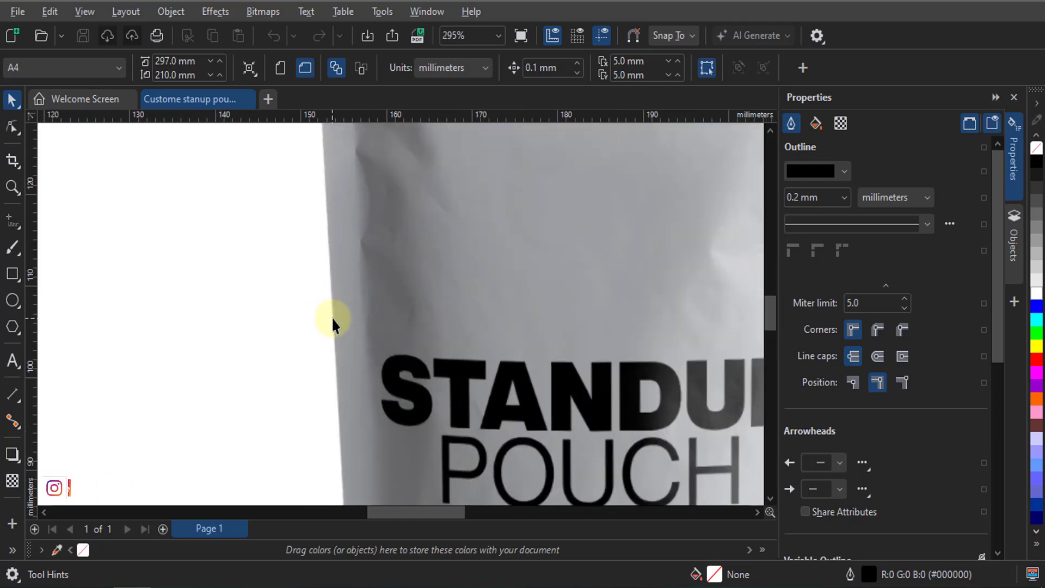
scroll(304, 297, down, 2)
scroll(305, 297, down, 1)
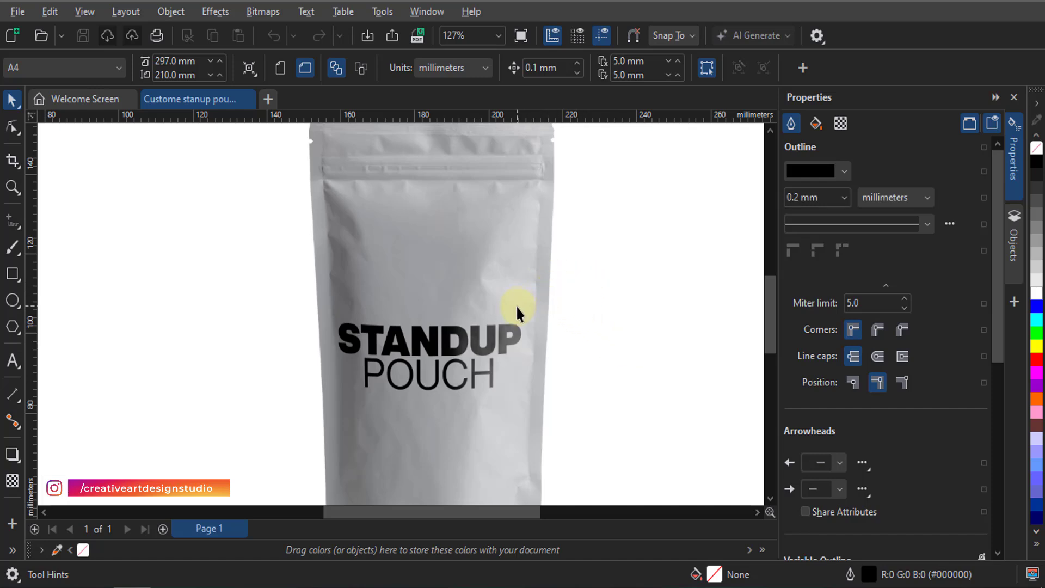
scroll(517, 315, down, 1)
scroll(430, 155, up, 3)
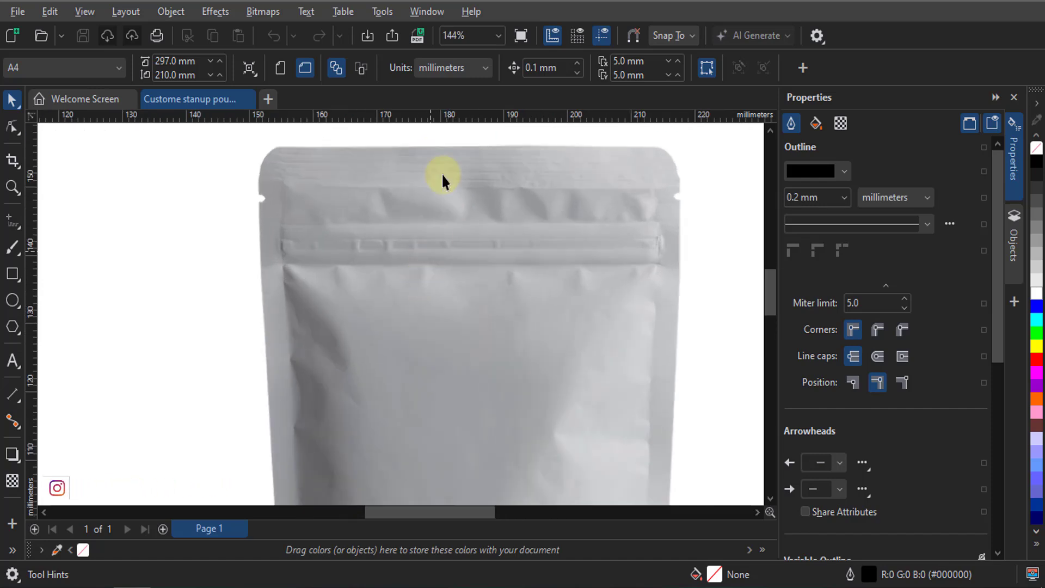
scroll(464, 191, down, 2)
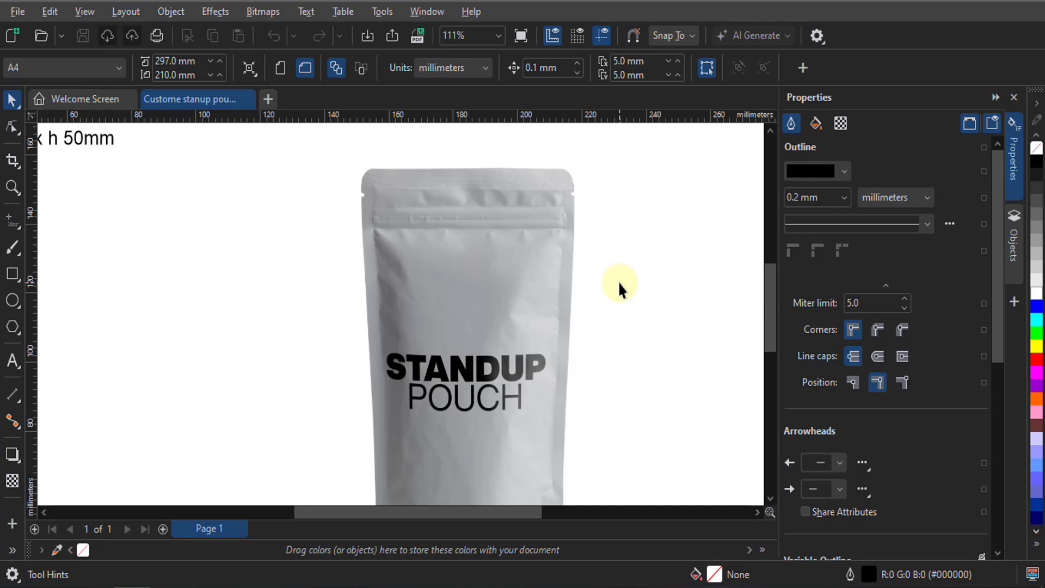
scroll(566, 217, down, 1)
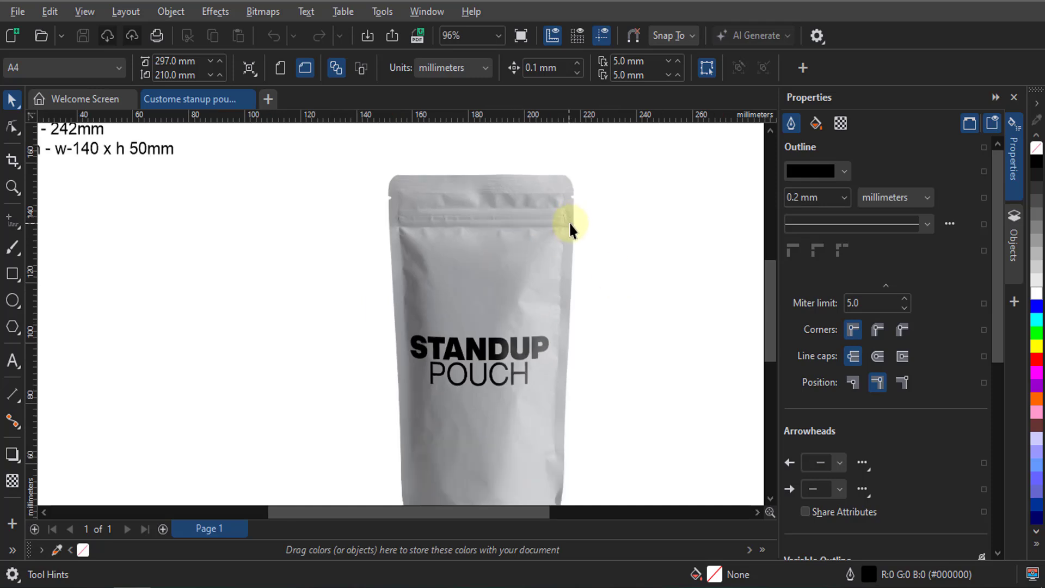
scroll(569, 221, down, 2)
Read the width, height and bottom dimension notes and compare them with the pouch mockup
scroll(158, 133, up, 3)
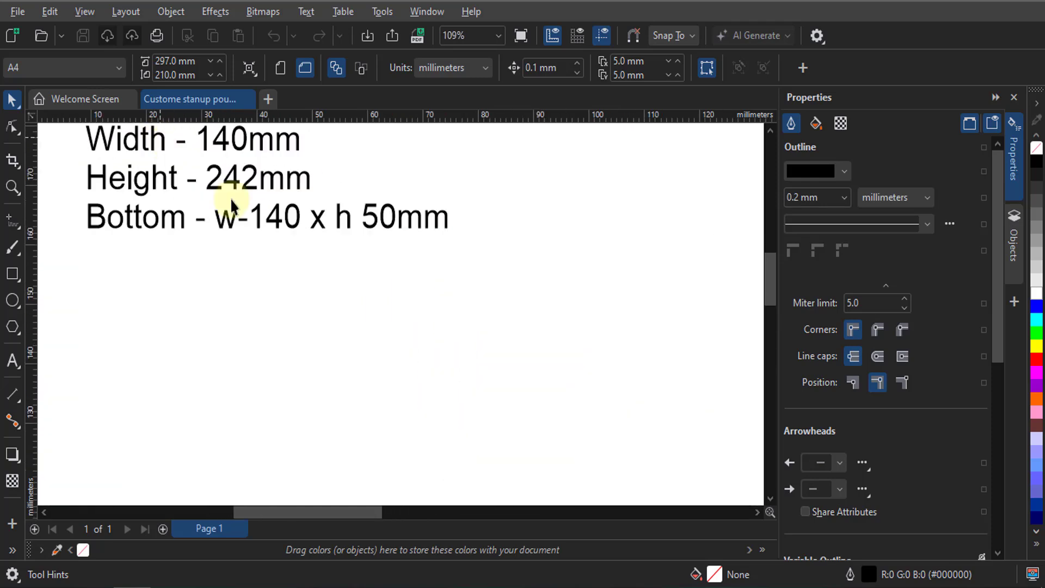
scroll(397, 361, down, 2)
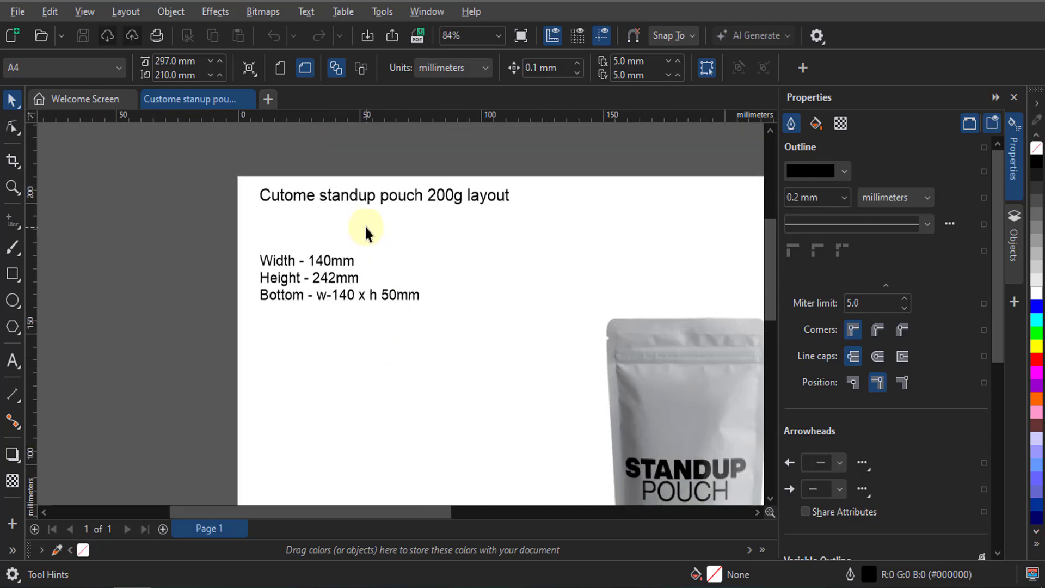
scroll(365, 224, up, 3)
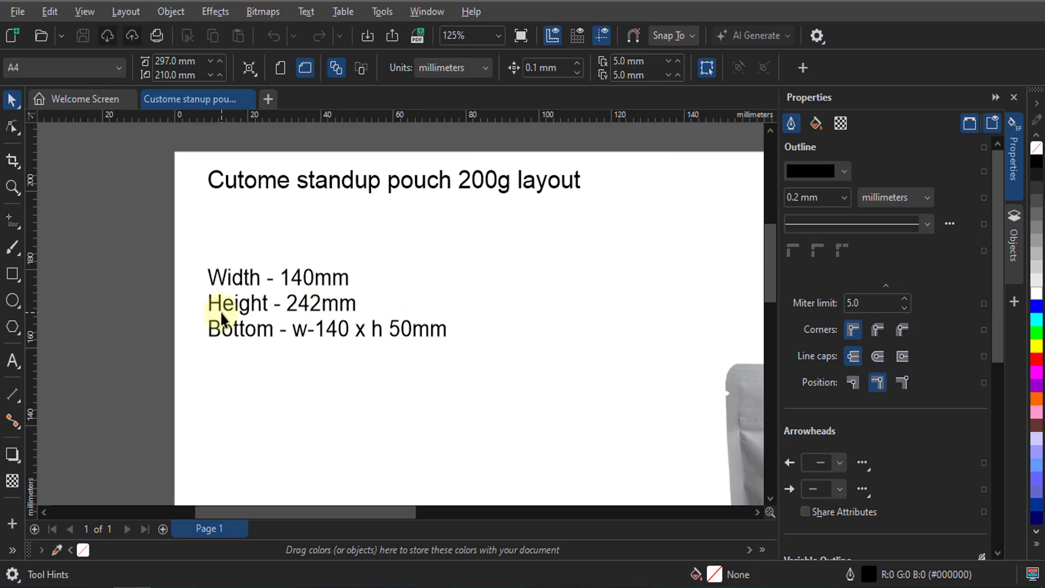
scroll(227, 304, up, 2)
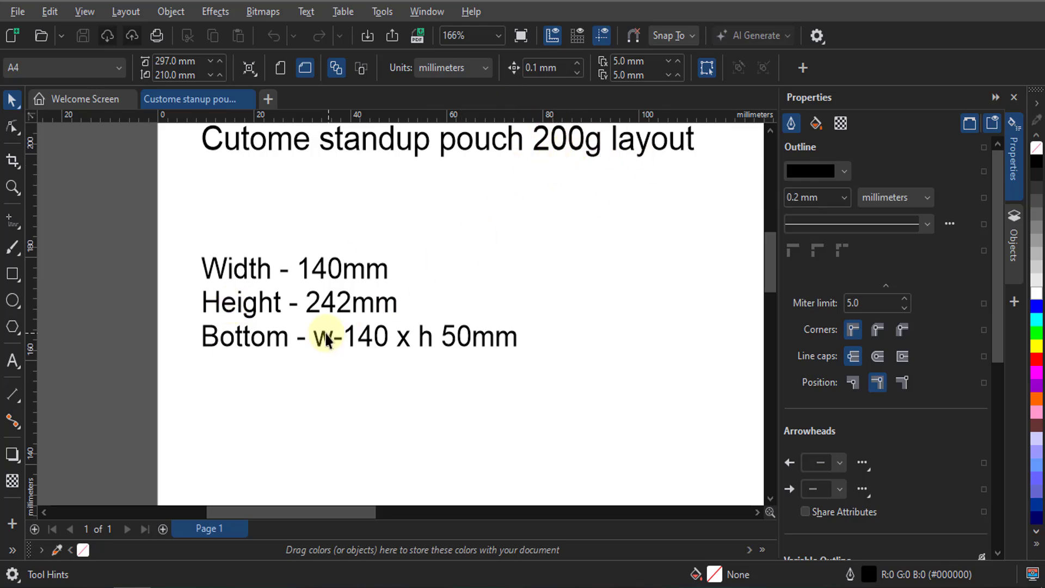
scroll(303, 272, down, 3)
scroll(304, 279, down, 2)
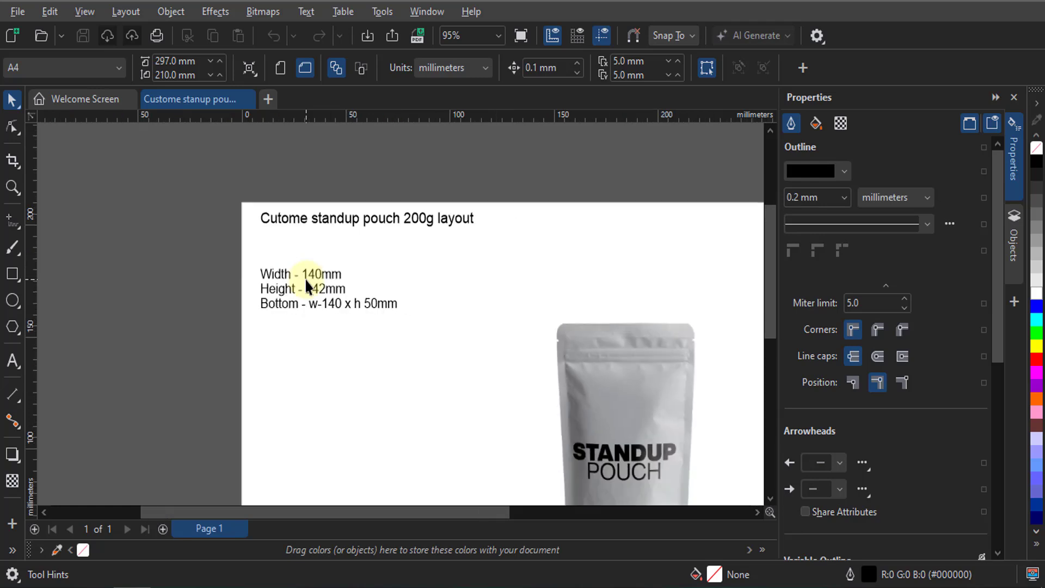
scroll(626, 361, up, 2)
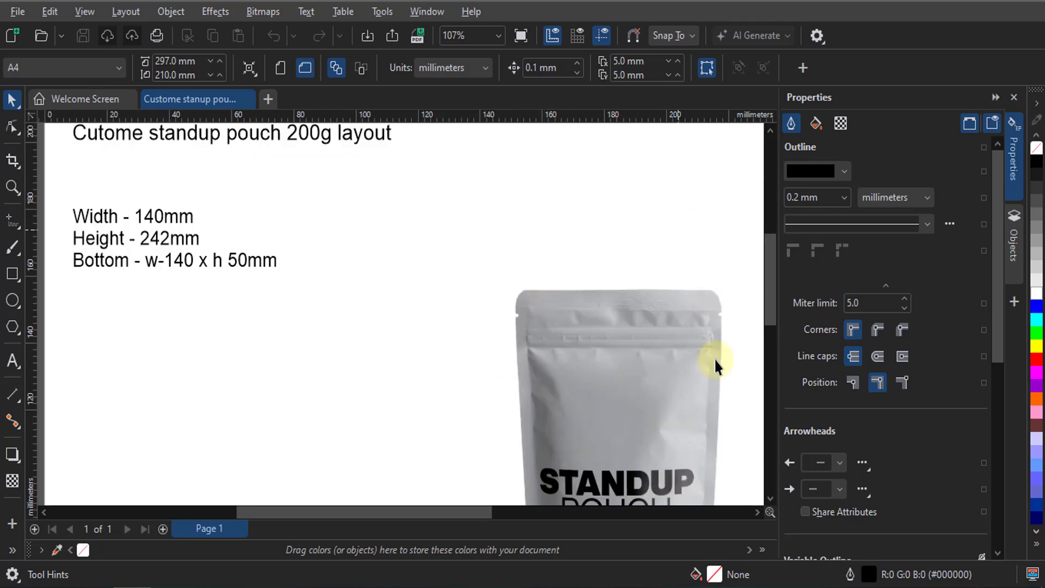
scroll(518, 264, down, 1)
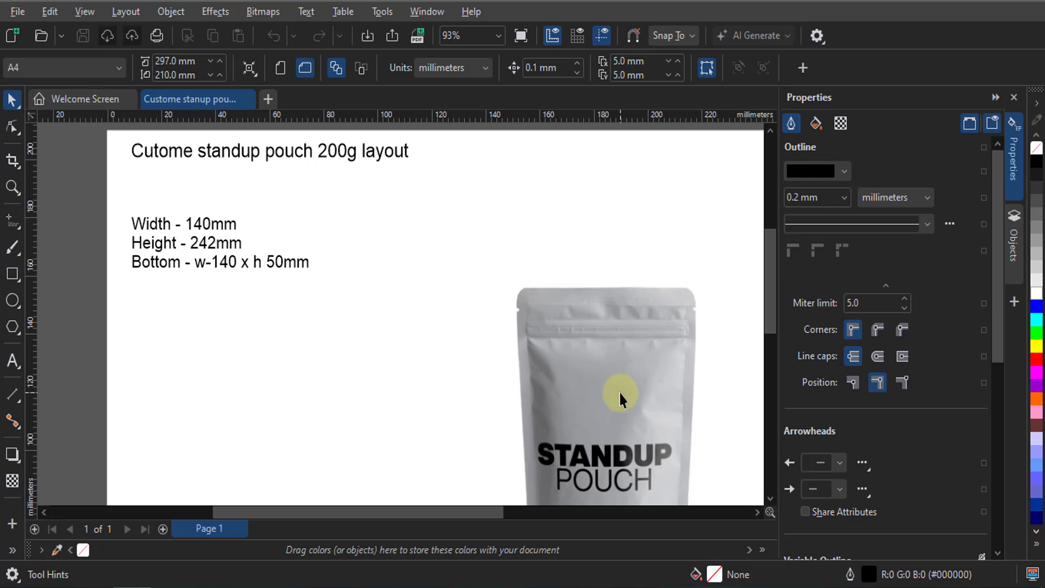
scroll(146, 227, up, 5)
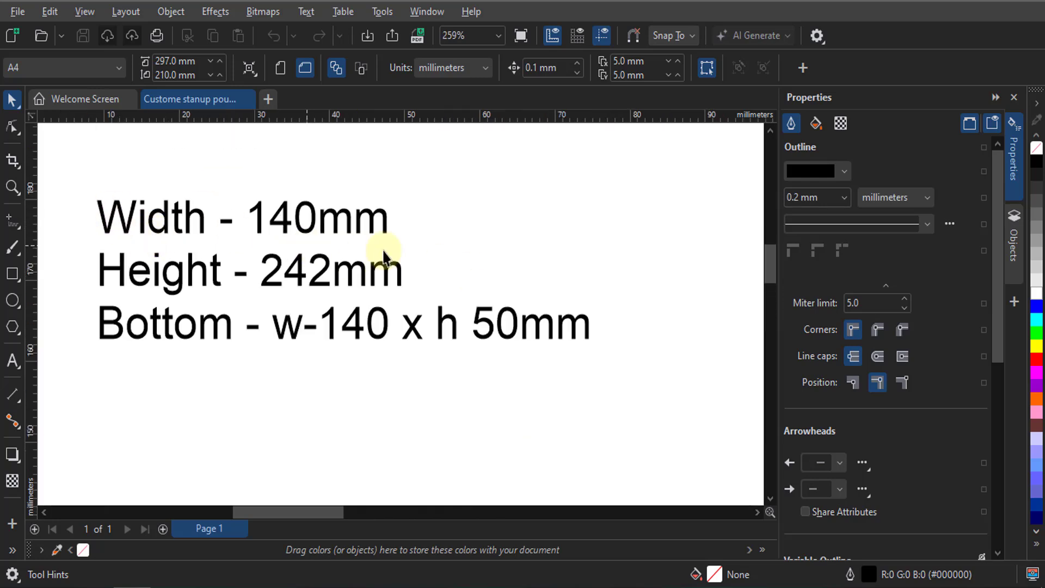
scroll(184, 215, down, 2)
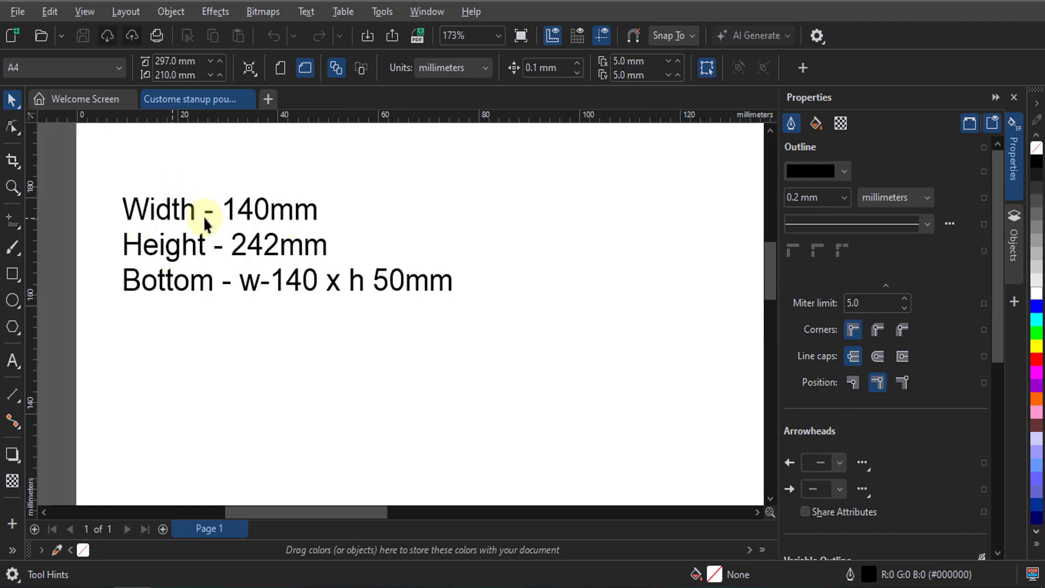
scroll(179, 179, down, 4)
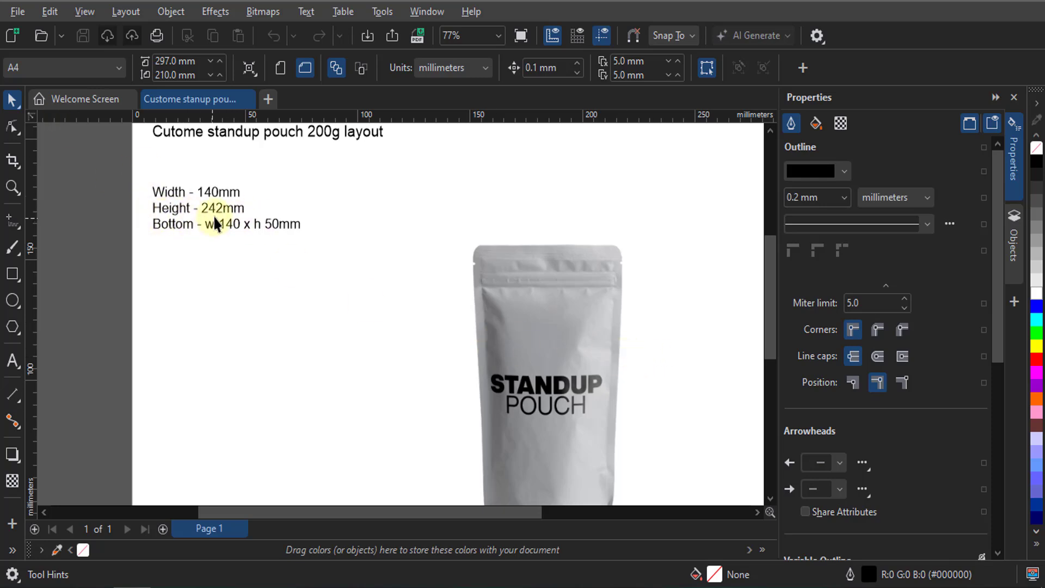
scroll(487, 185, down, 1)
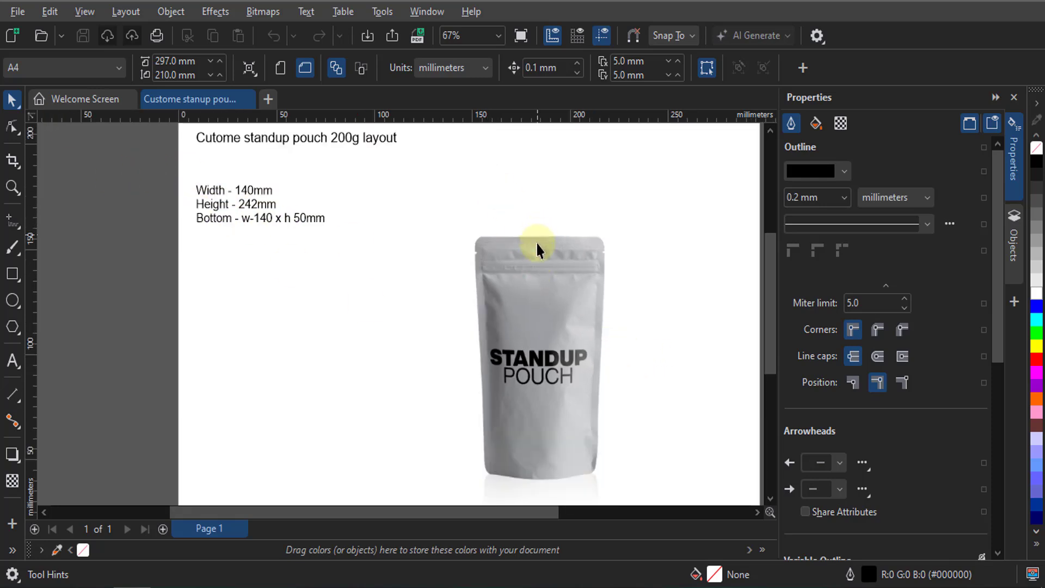
scroll(224, 201, up, 2)
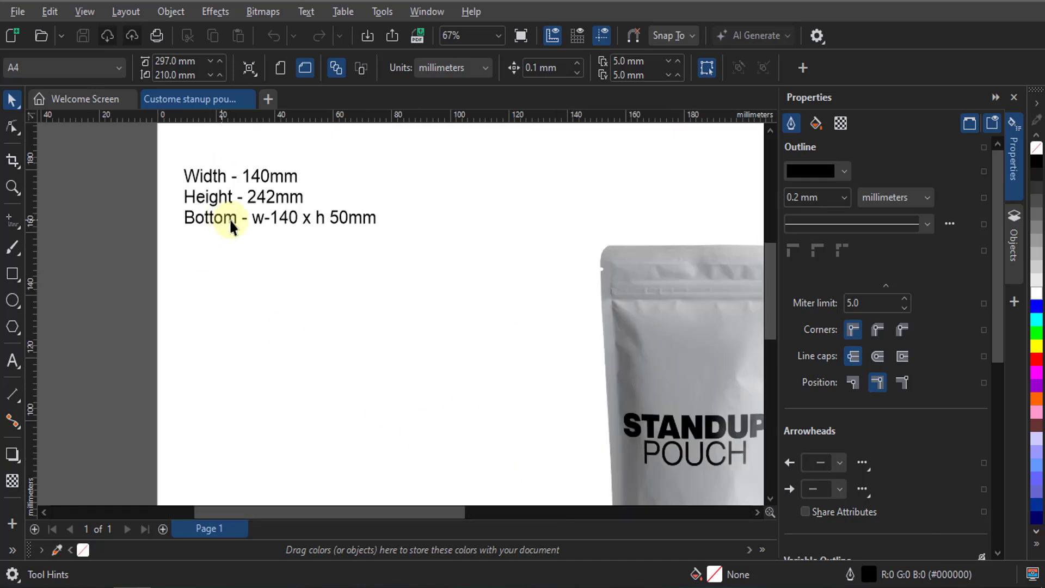
scroll(298, 192, up, 4)
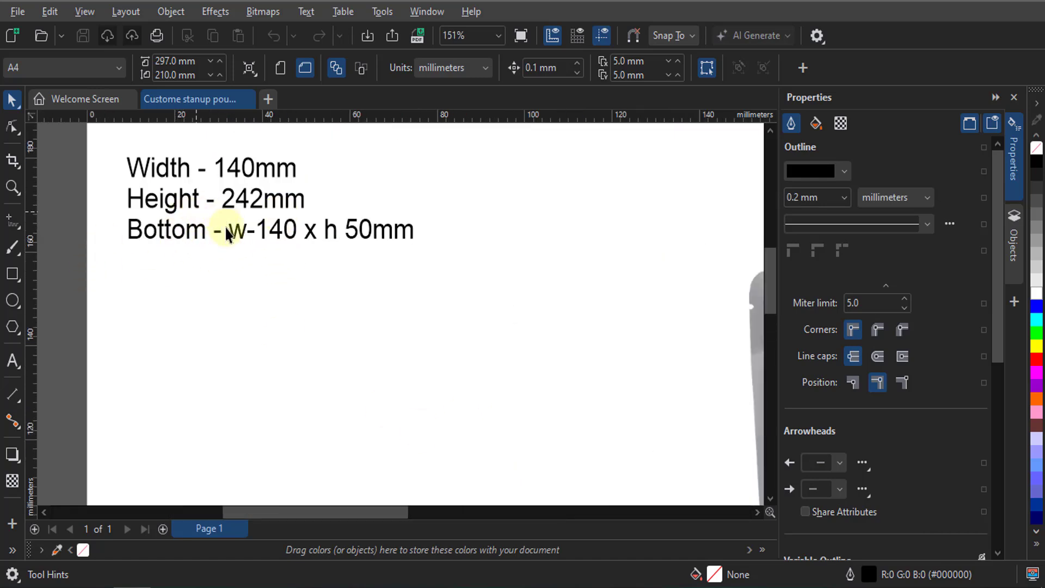
scroll(120, 191, down, 2)
scroll(119, 190, down, 2)
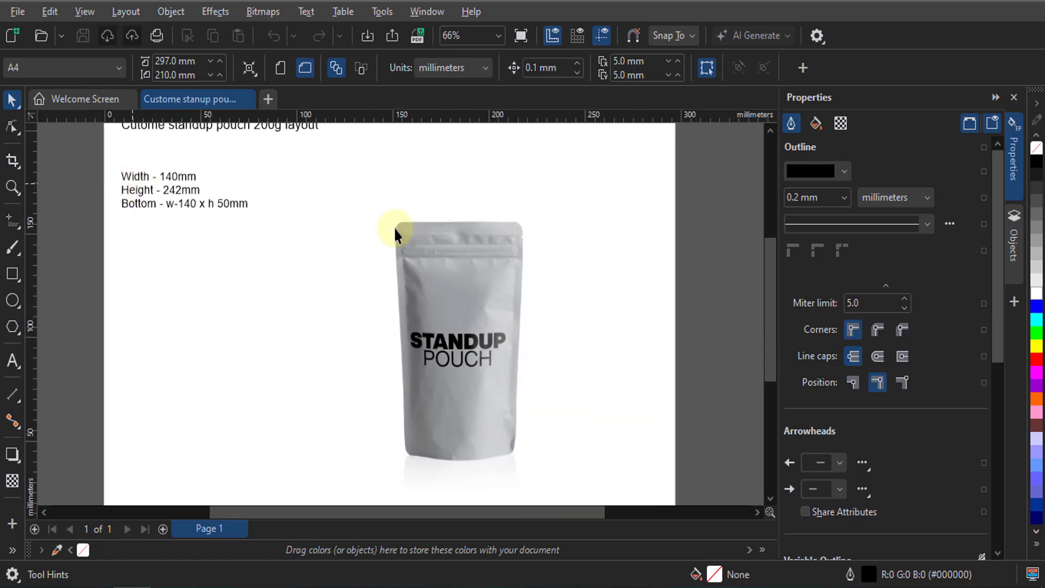
Examine the corners and curved bottom edge of the pouch mockup
scroll(464, 478, up, 5)
scroll(462, 462, up, 4)
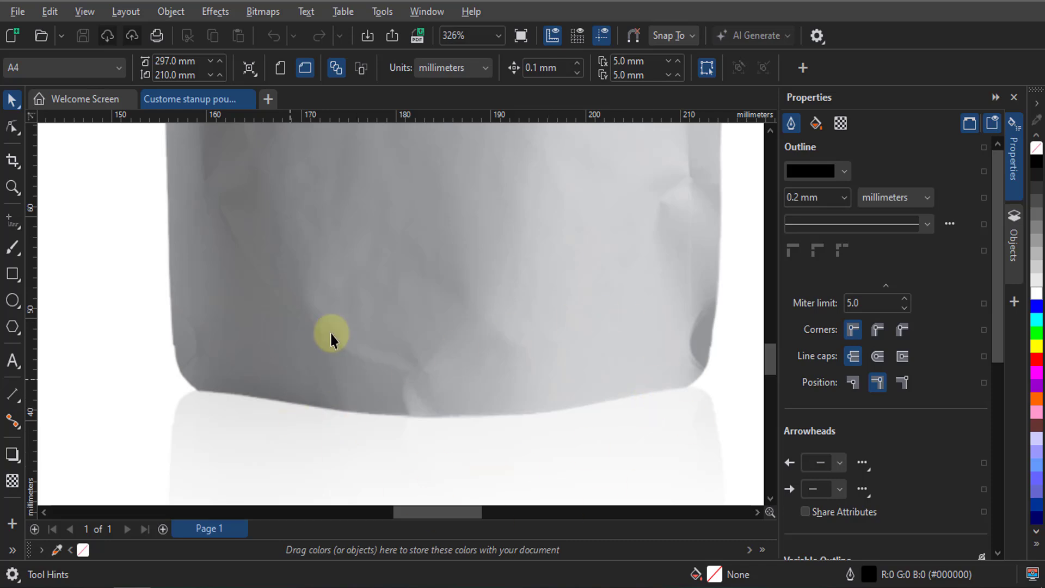
scroll(675, 392, down, 2)
scroll(675, 399, down, 4)
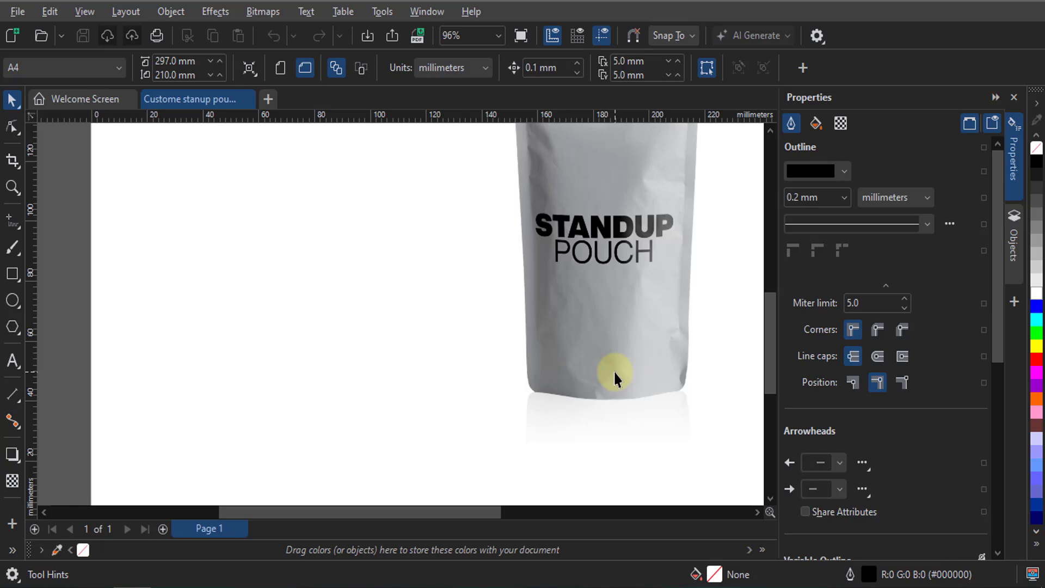
scroll(518, 396, down, 1)
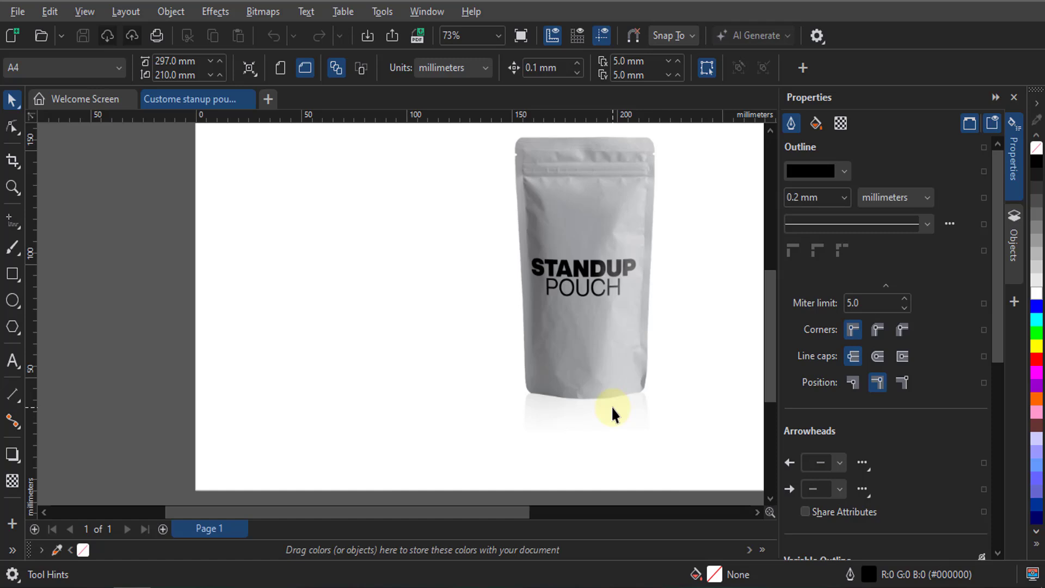
scroll(610, 405, down, 3)
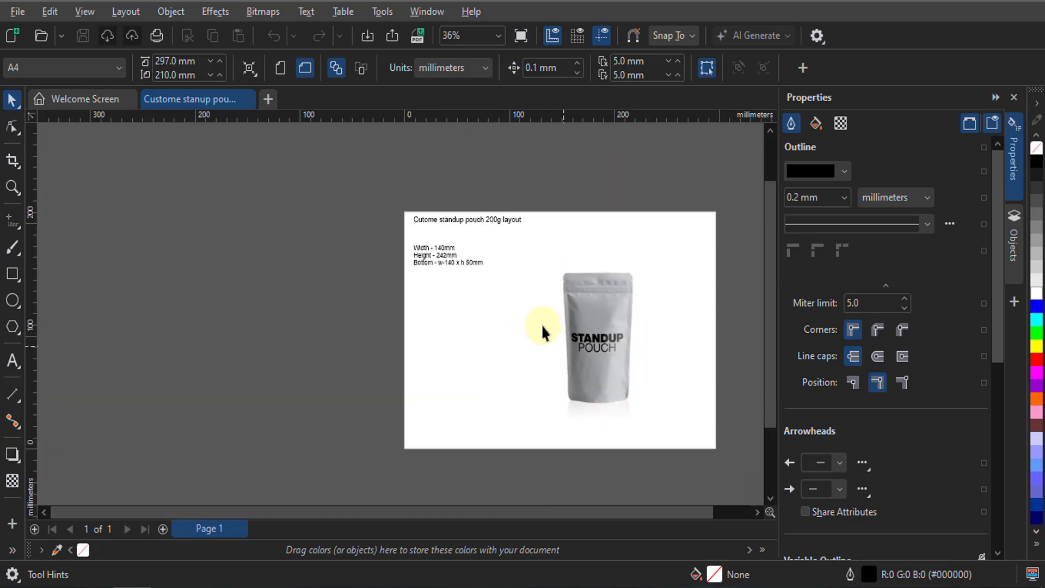
Select the three width, height and bottom dimension lines below the layout title
scroll(541, 325, up, 2)
scroll(389, 227, up, 1)
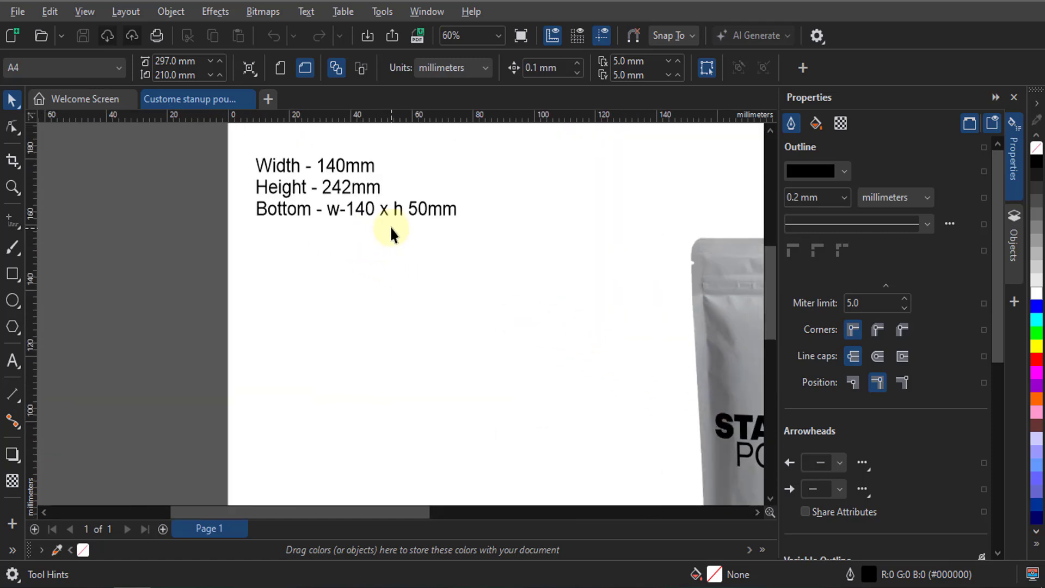
scroll(390, 226, up, 1)
scroll(329, 279, down, 3)
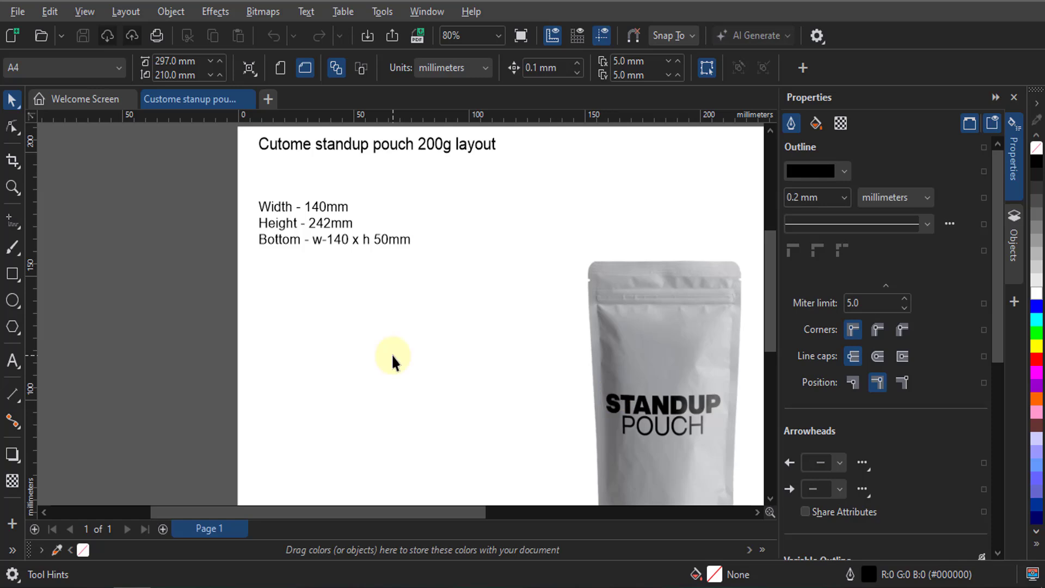
drag(245, 187, 397, 304)
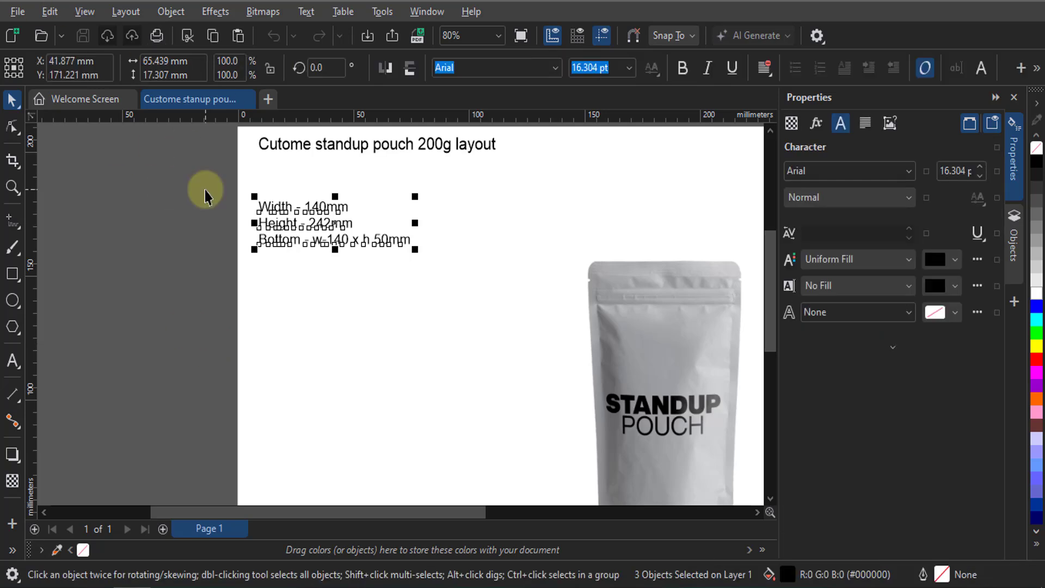
Start creating a new document and look through the page size presets around A4
click(16, 14)
click(25, 37)
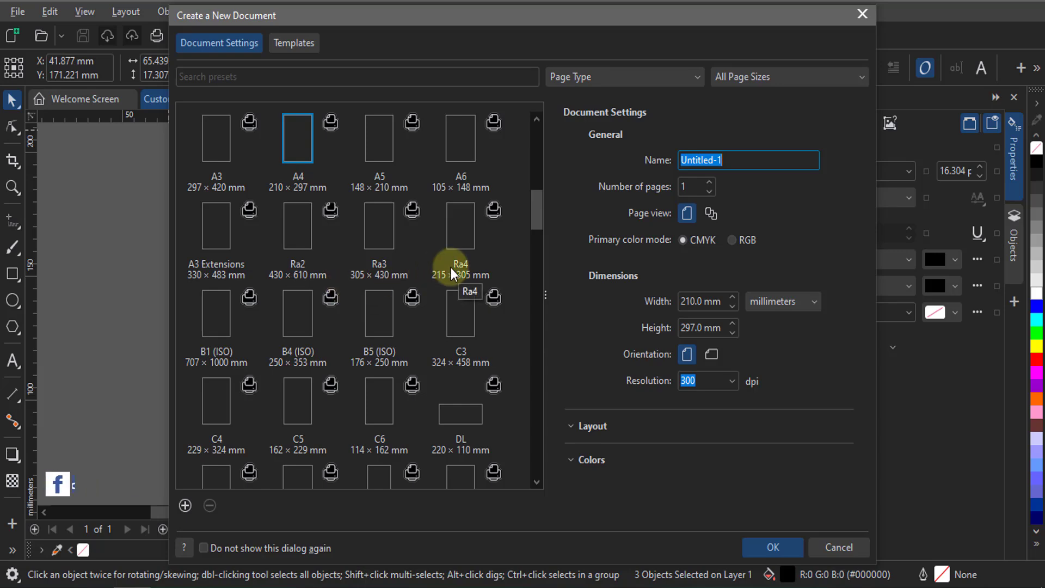
mouse_move(539, 213)
mouse_down()
mouse_move(540, 230)
mouse_move(540, 213)
mouse_up()
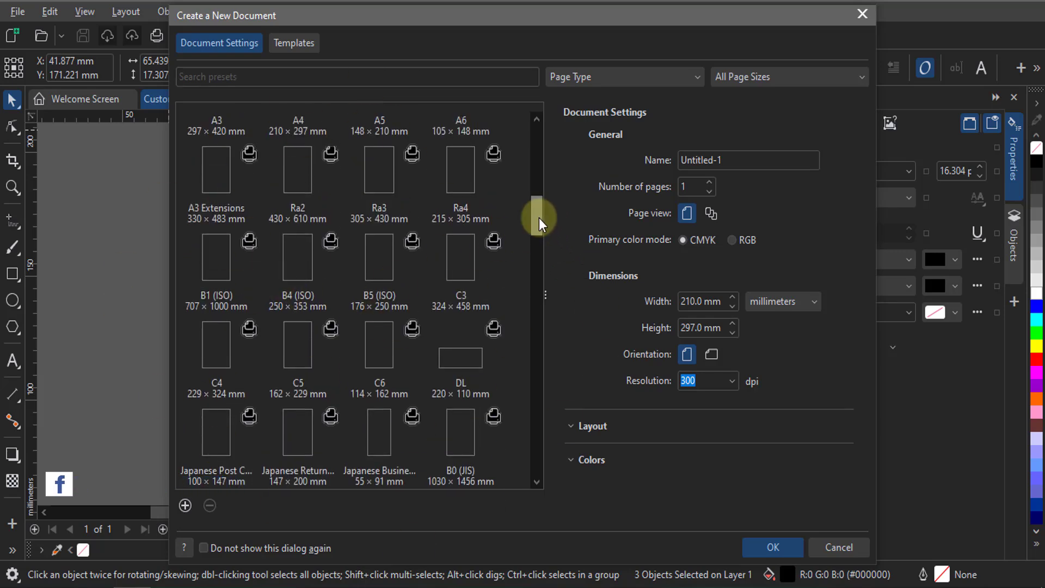
drag(539, 218, 539, 201)
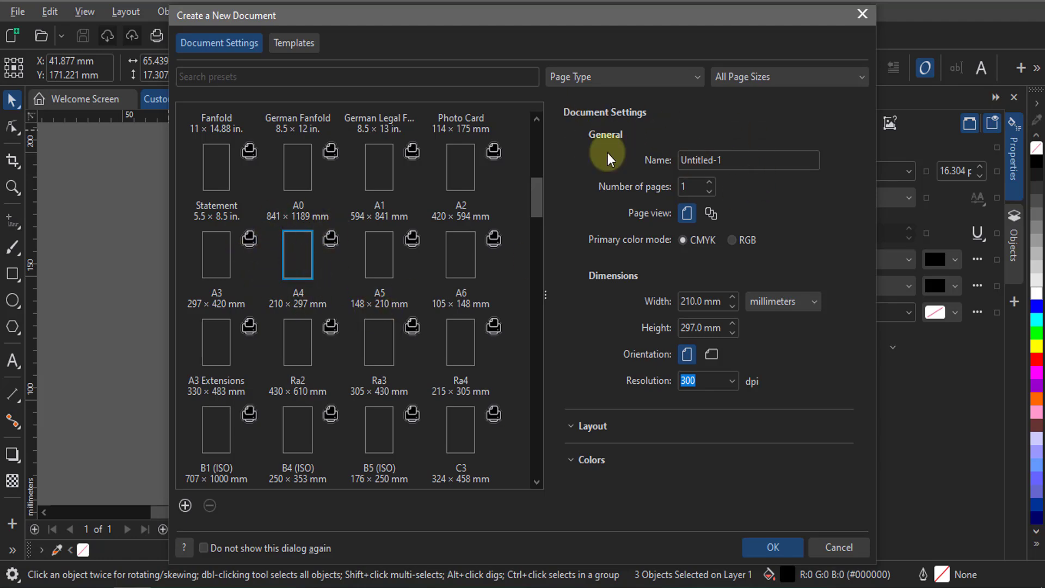
Name the new document "standup pouch 200g layout" and create it as a 210 × 297 mm portrait page in millimetres, CMYK, 300 dpi
drag(730, 159, 590, 164)
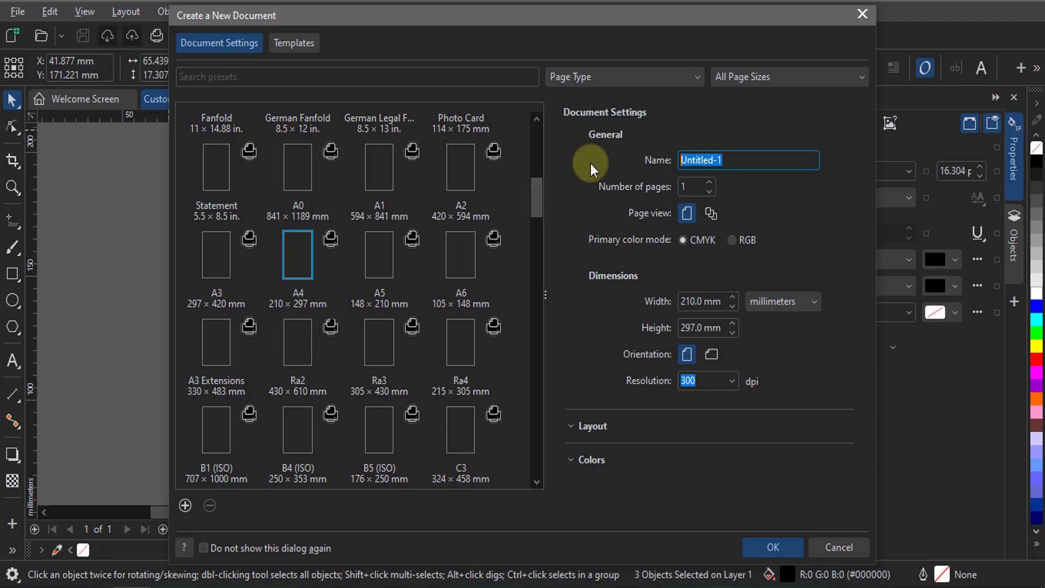
key(BackSpace)
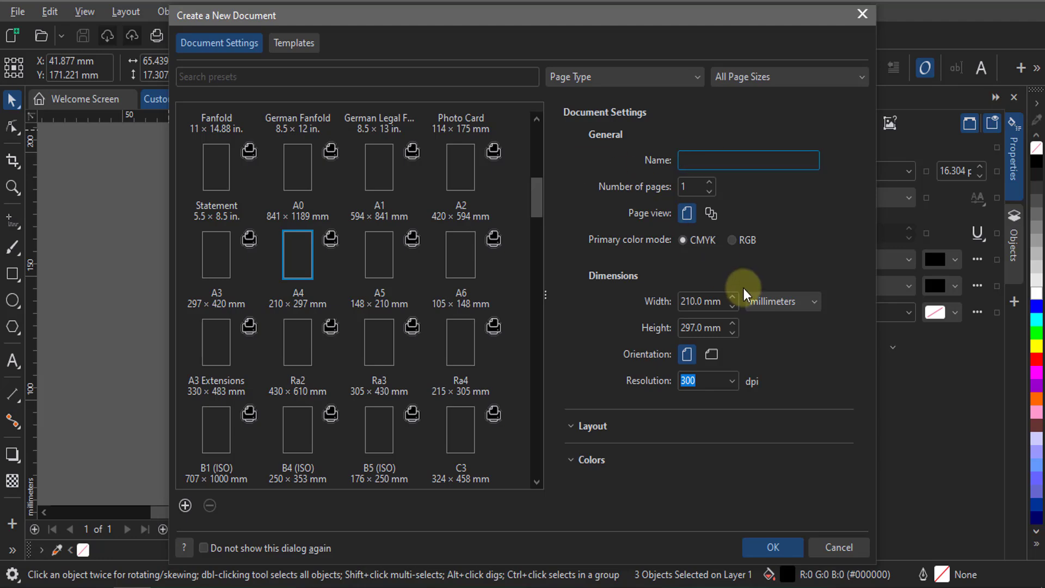
text(standup pouch 200g layout)
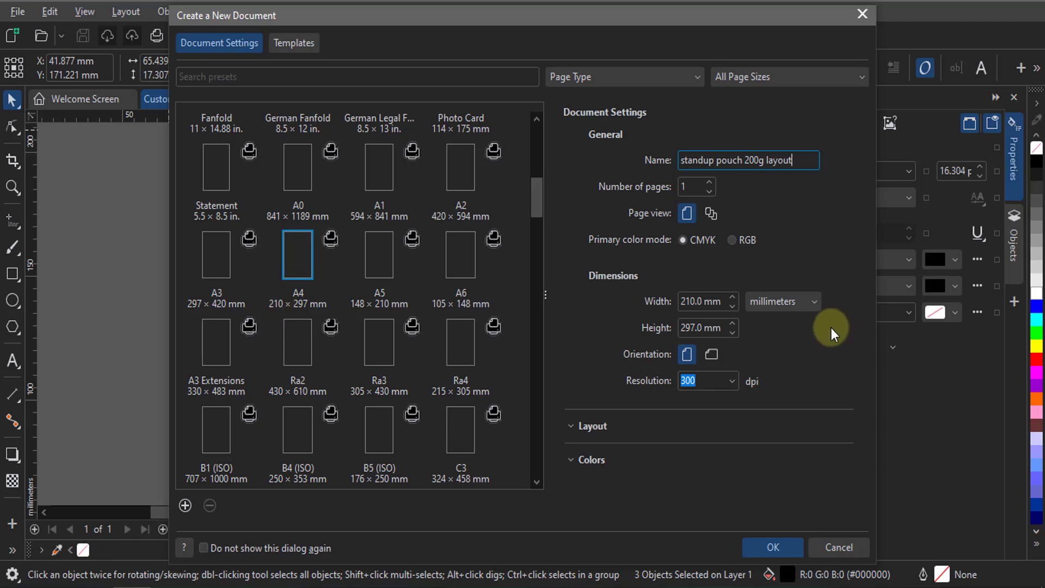
click(812, 306)
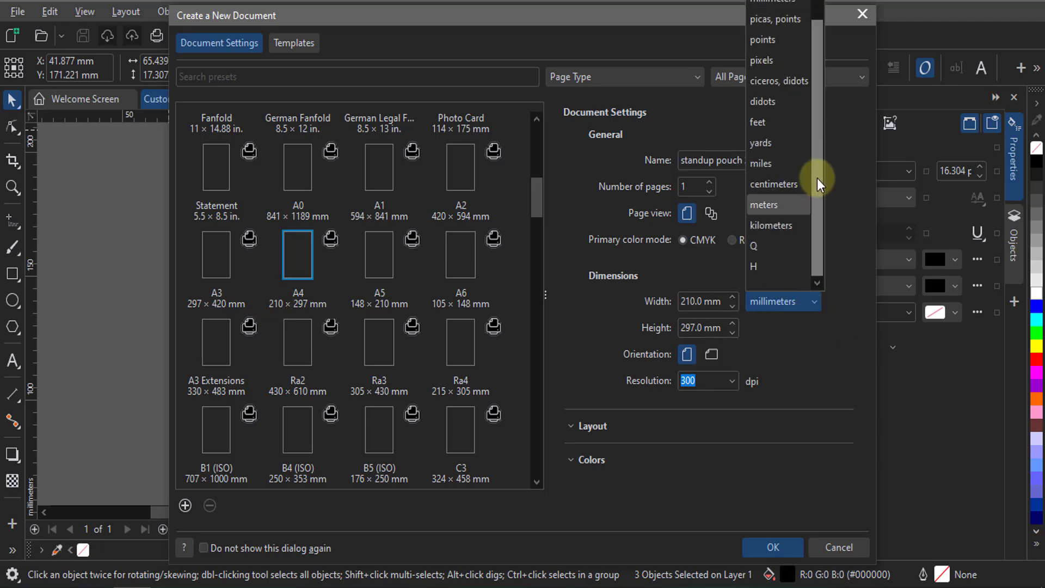
click(798, 337)
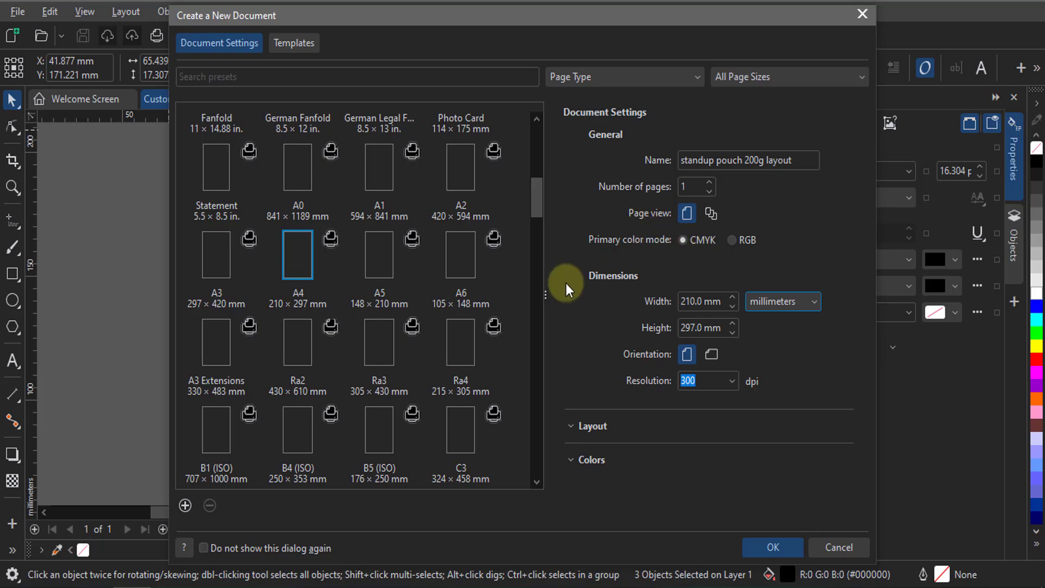
click(779, 547)
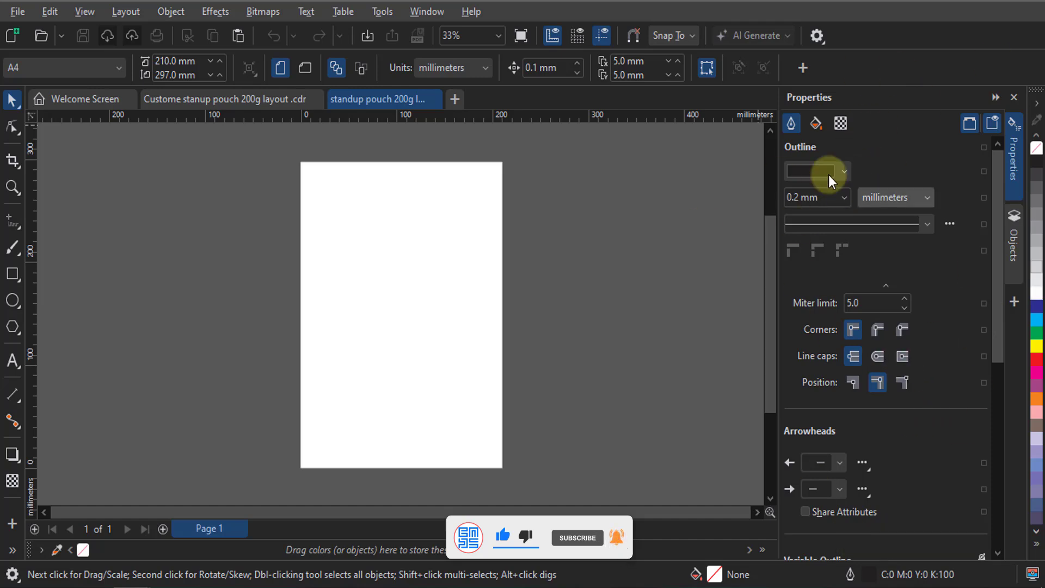
Rename Layer 1 of the new document as "size"
click(1014, 253)
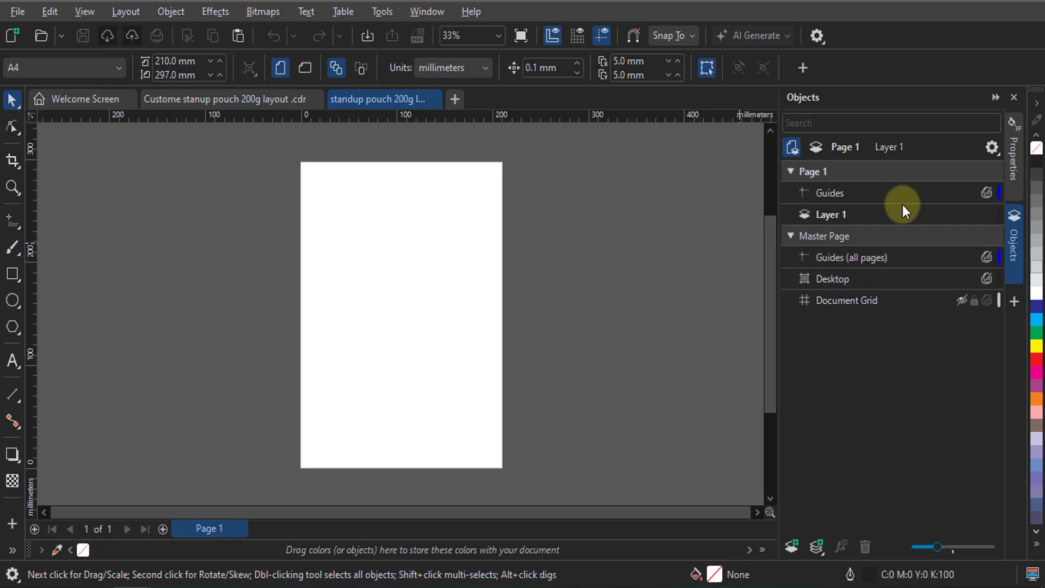
click(831, 221)
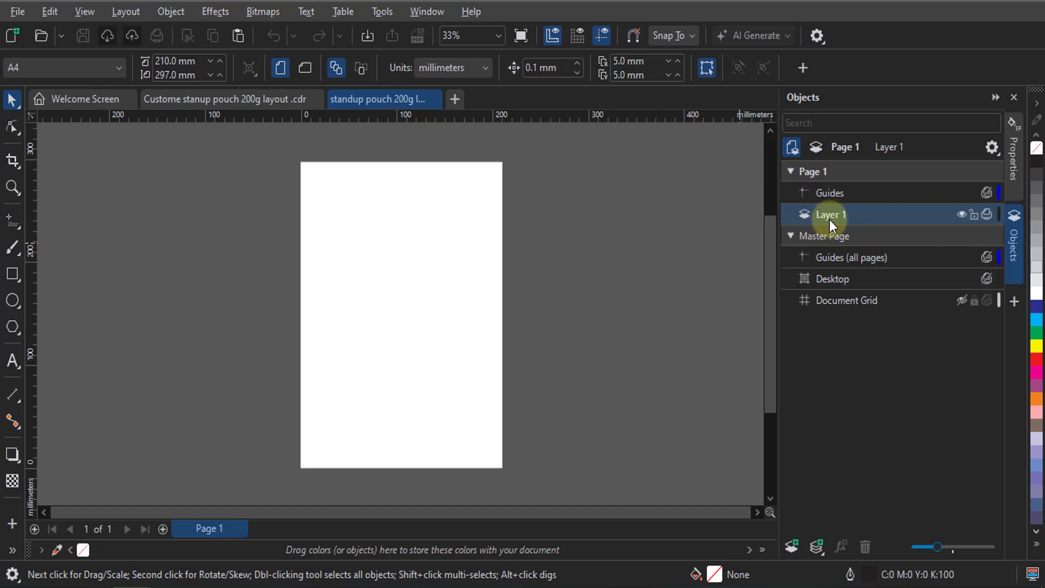
click(835, 219)
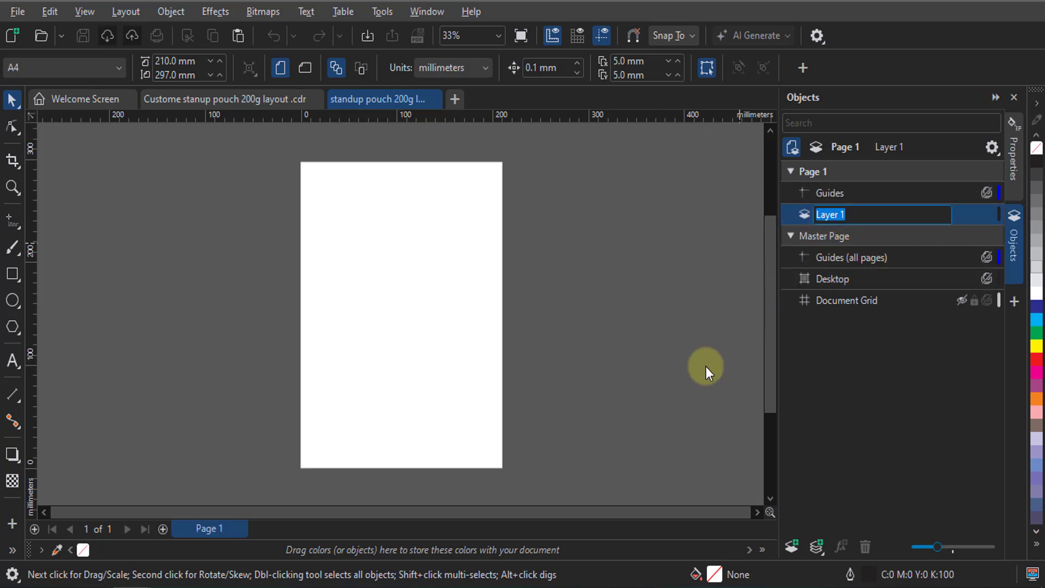
key(BackSpace)
text(size)
key(Return)
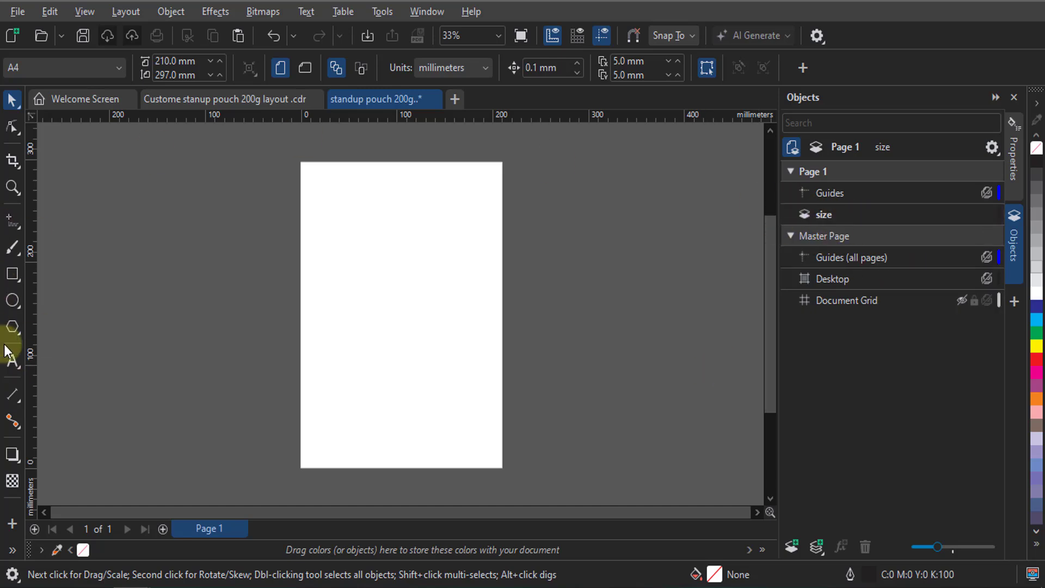
Draw a rectangle about 110 mm wide and 132 mm high near the middle of the page
click(12, 276)
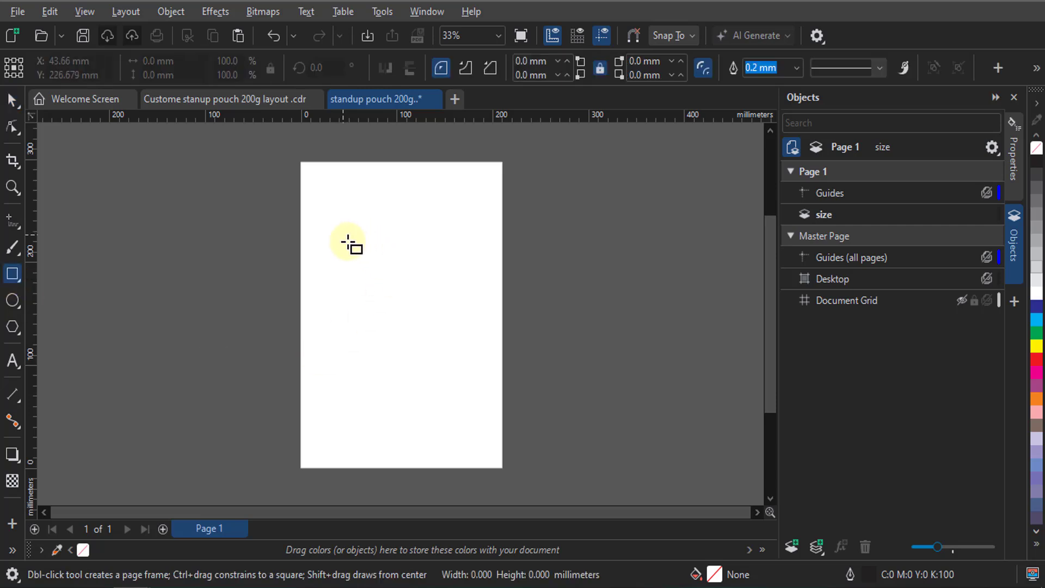
mouse_move(342, 235)
mouse_down()
mouse_move(445, 351)
mouse_move(448, 370)
mouse_up()
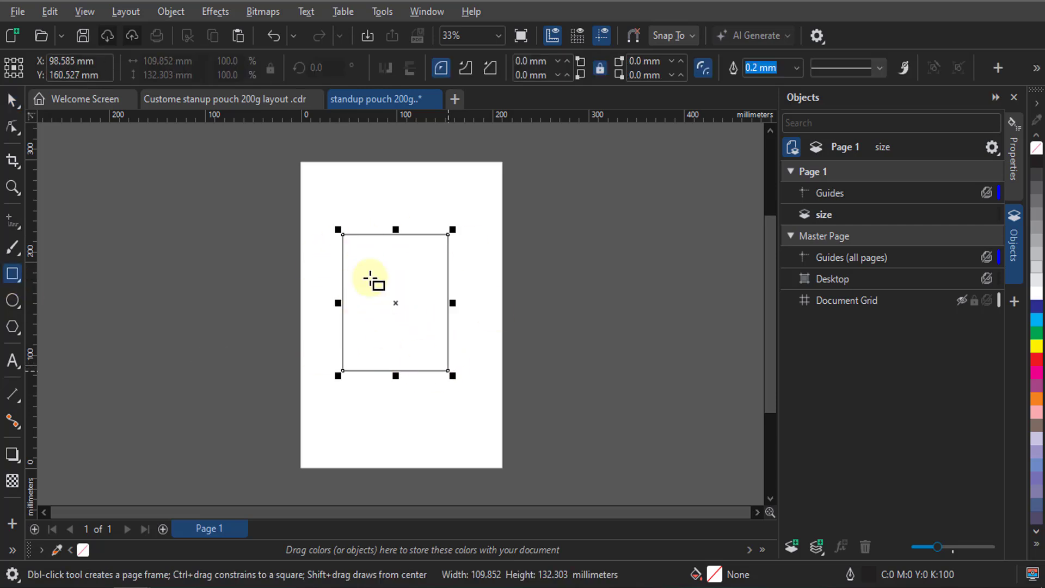
Paste the copied width, height and bottom dimension lines and place them in the page's upper-left corner
key(ctrl+v)
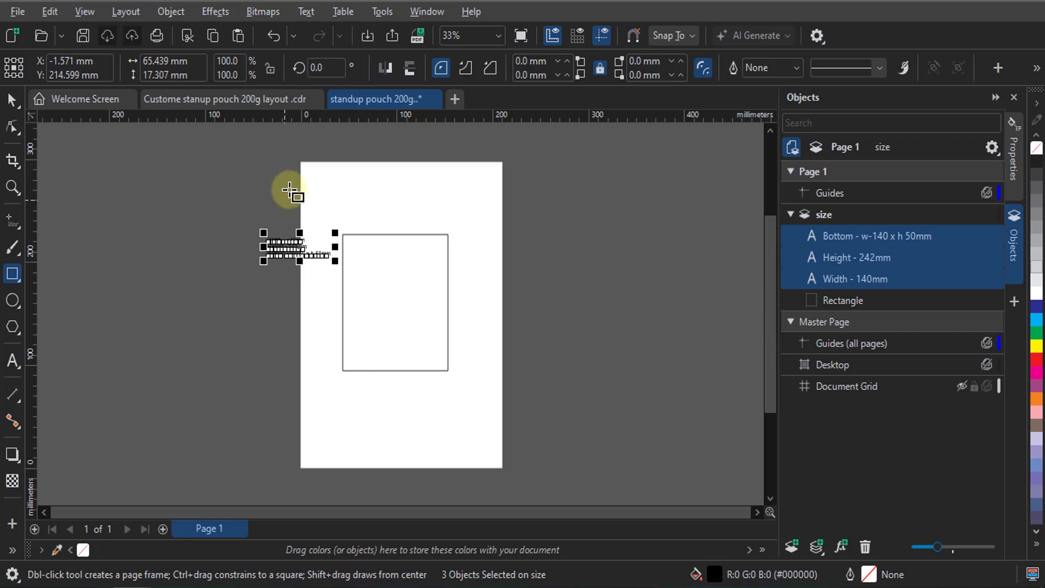
scroll(301, 206, up, 2)
scroll(205, 372, down, 2)
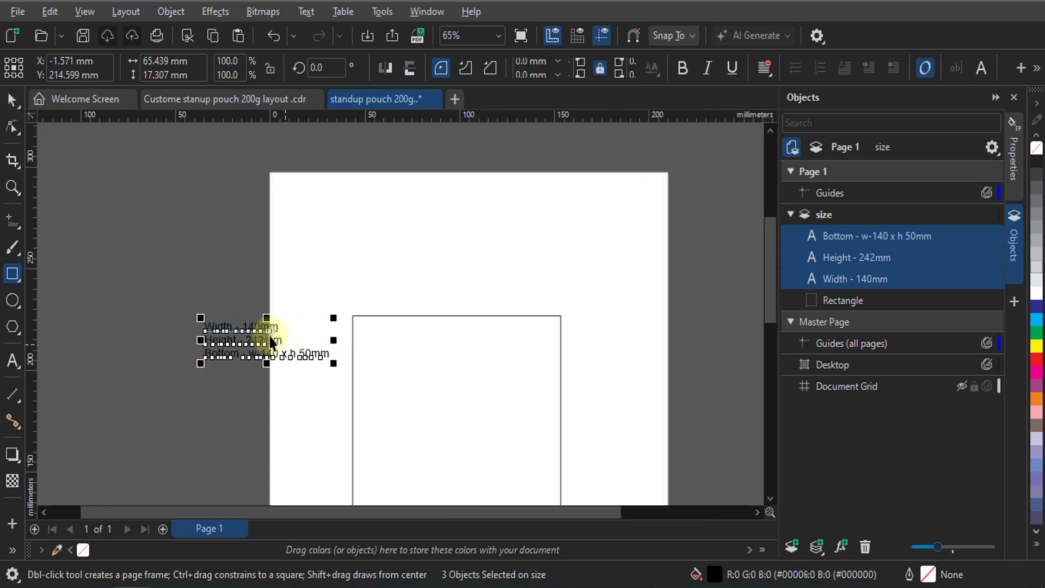
key(space)
drag(272, 342, 343, 204)
scroll(316, 185, down, 1)
scroll(316, 185, down, 3)
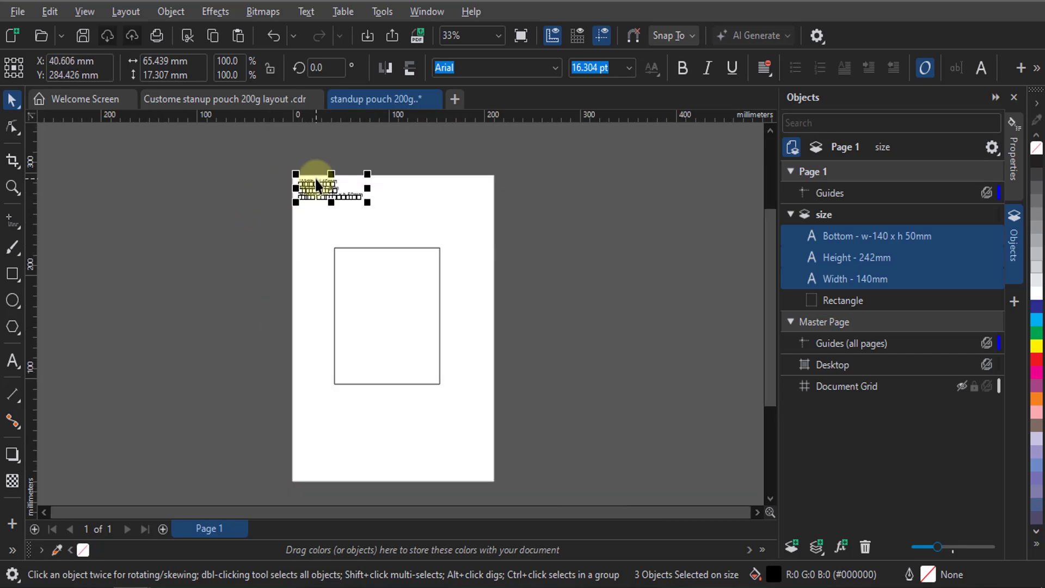
click(343, 217)
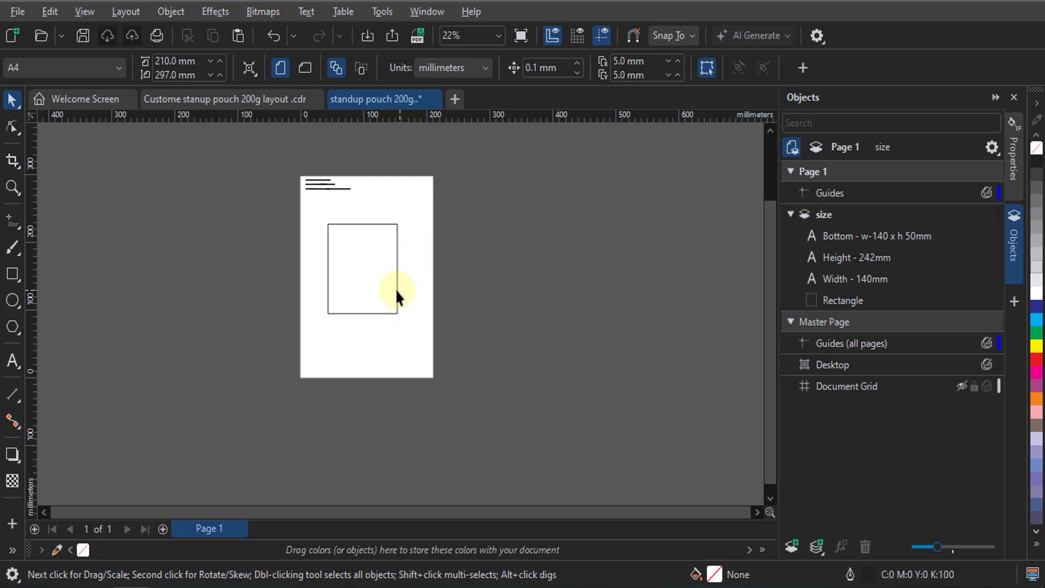
Set the page height to 650 mm
scroll(327, 191, up, 1)
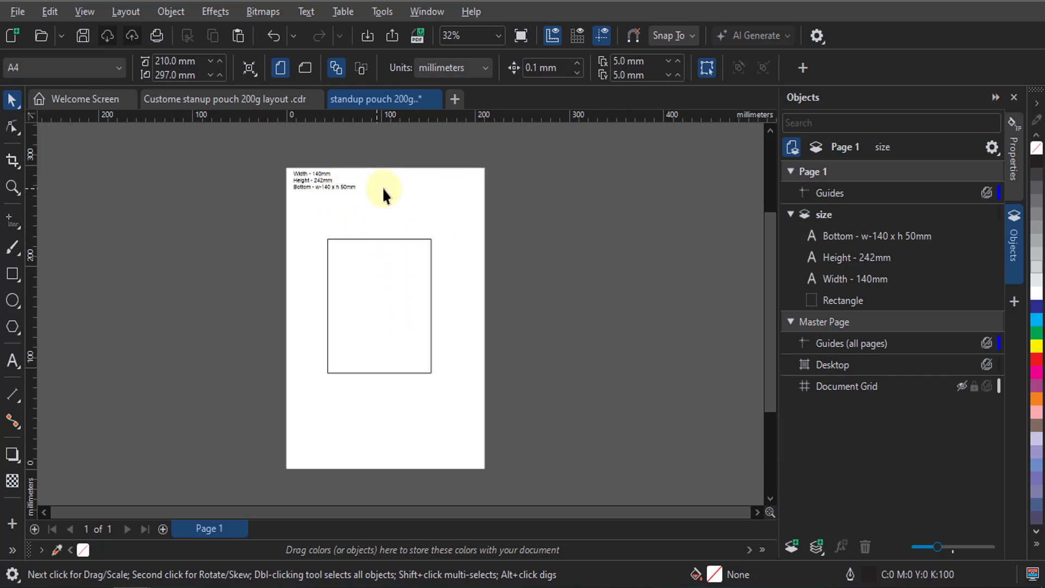
scroll(406, 214, down, 1)
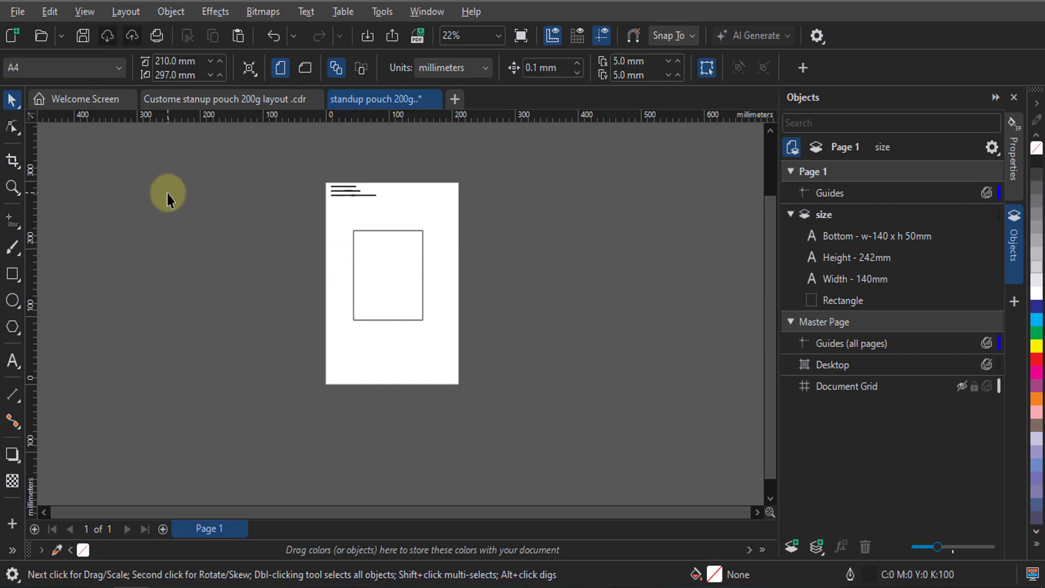
click(180, 76)
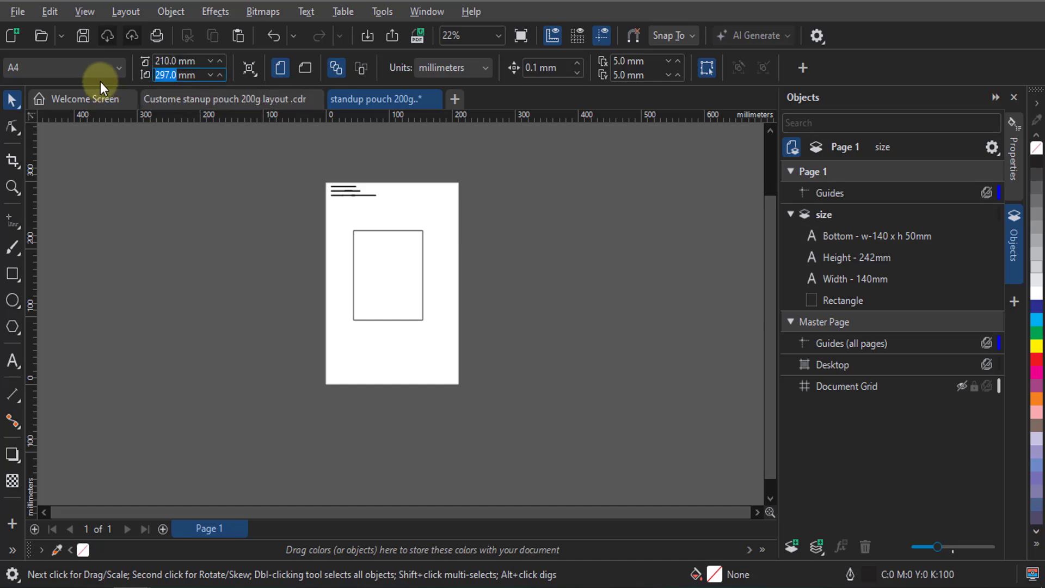
text(650)
key(Return)
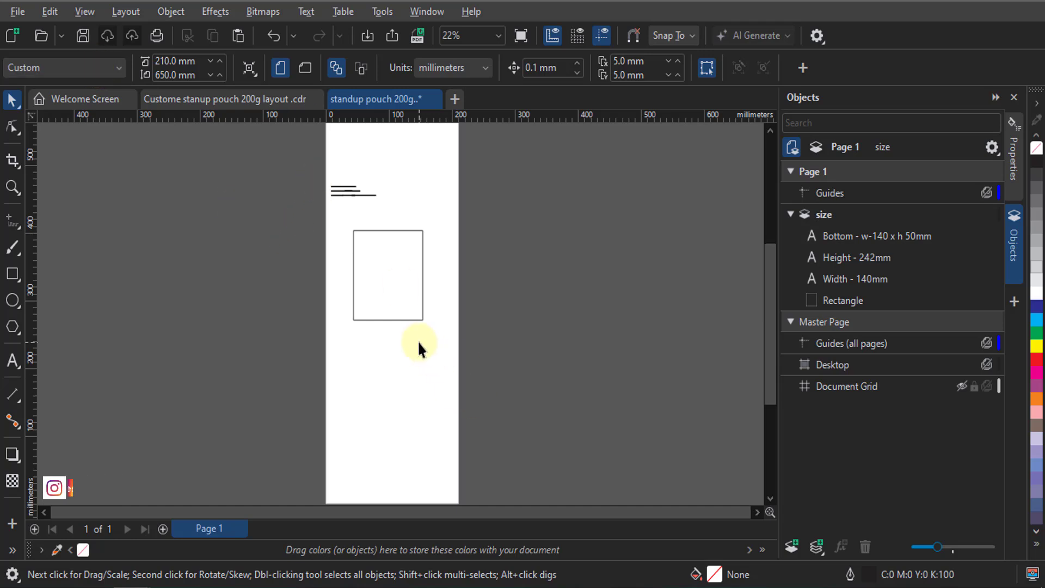
Move the three dimension lines up to the upper-left corner of the enlarged page
scroll(418, 326, down, 1)
scroll(389, 193, up, 2)
scroll(392, 331, down, 1)
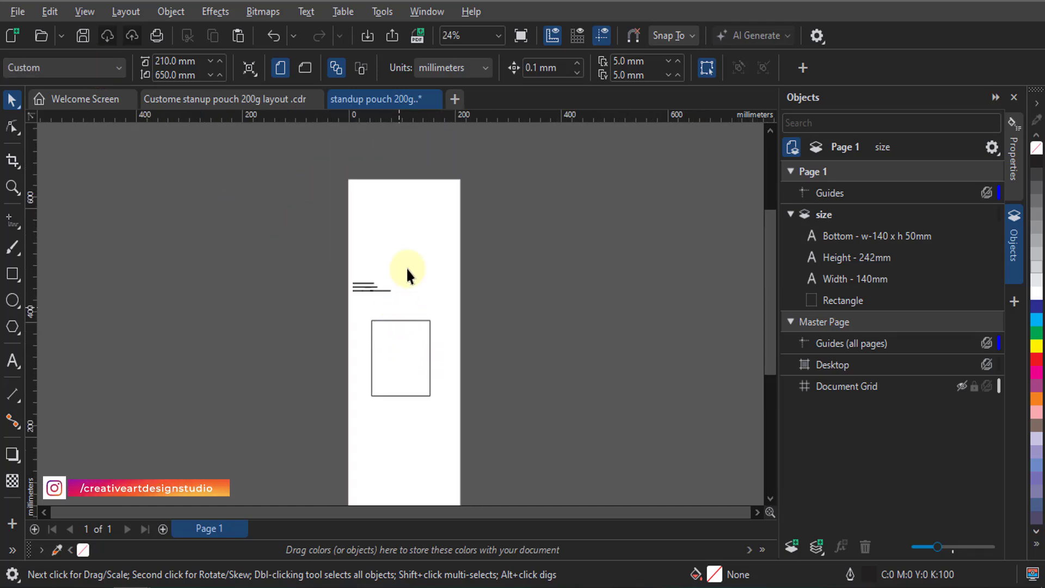
drag(421, 246, 368, 194)
Resize the rectangle to 140 mm wide and 242 mm high, following the listed pouch dimensions
click(407, 333)
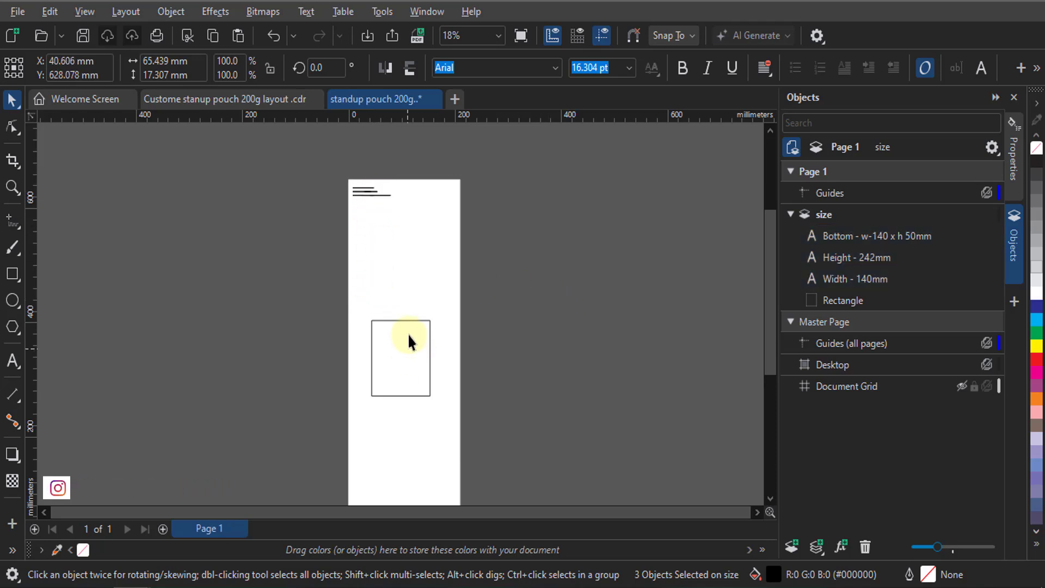
click(407, 321)
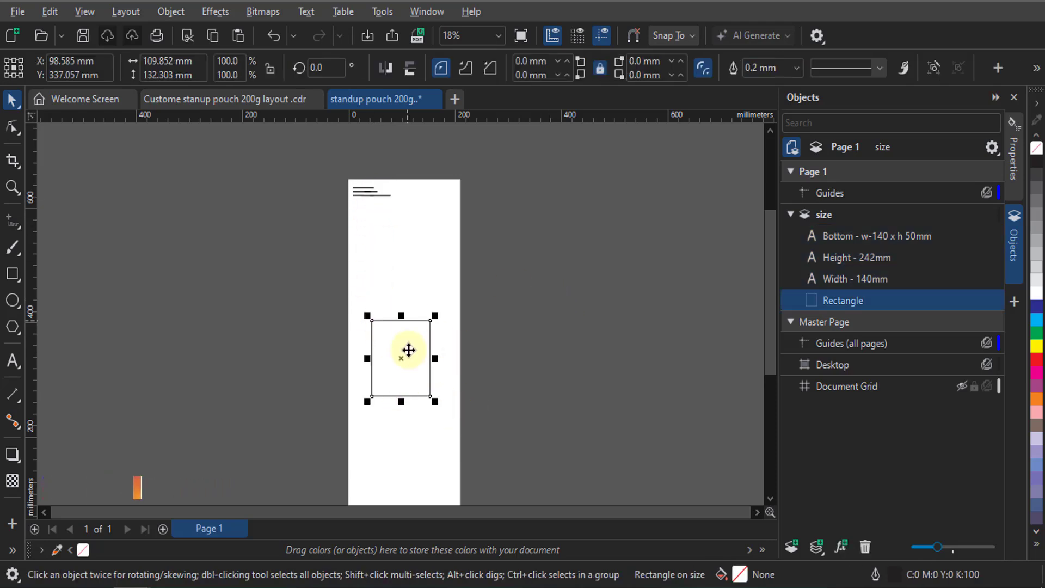
scroll(374, 163, up, 5)
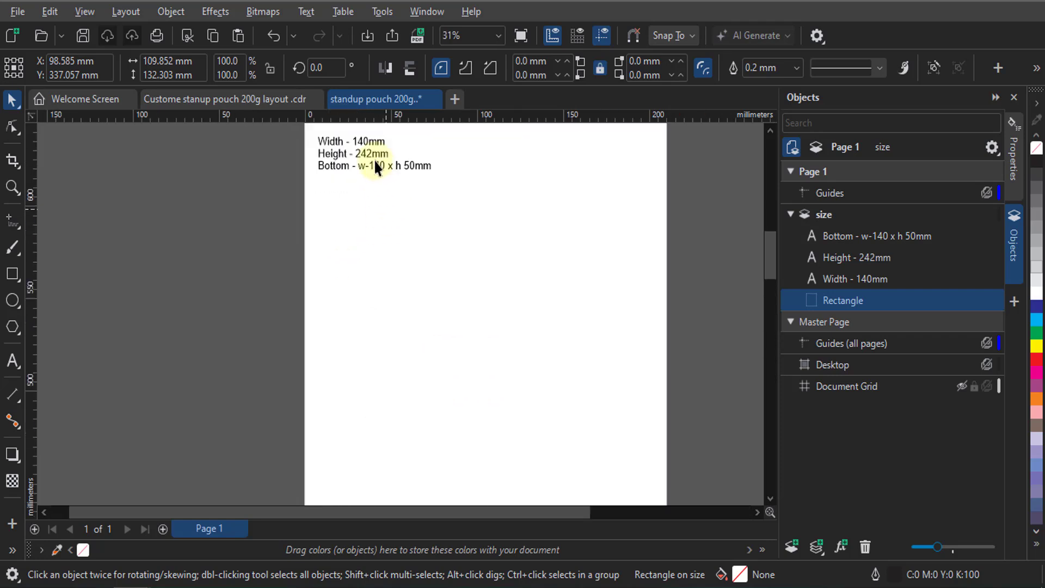
scroll(363, 131, up, 5)
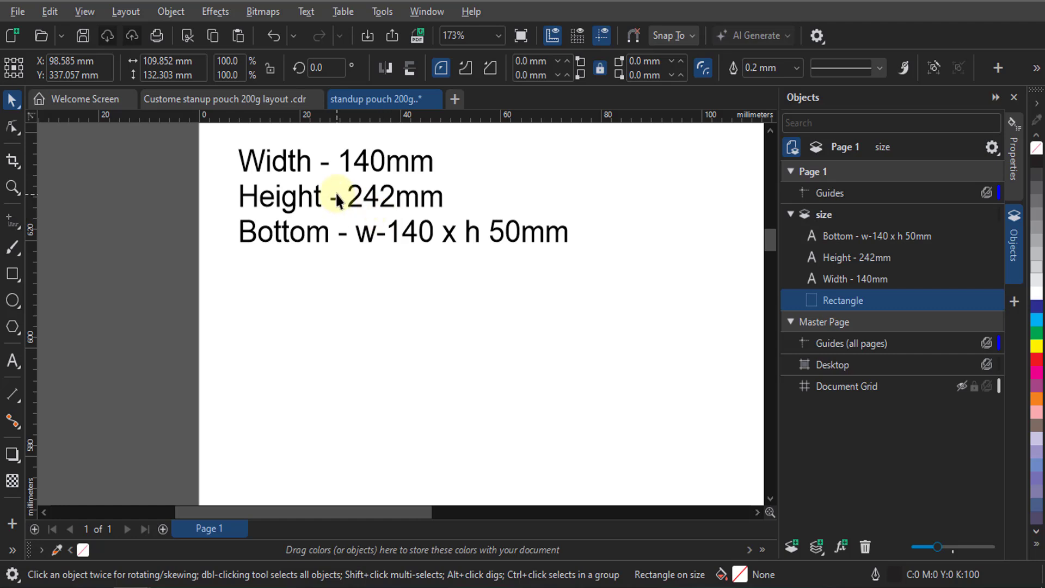
scroll(337, 195, down, 3)
scroll(336, 188, down, 5)
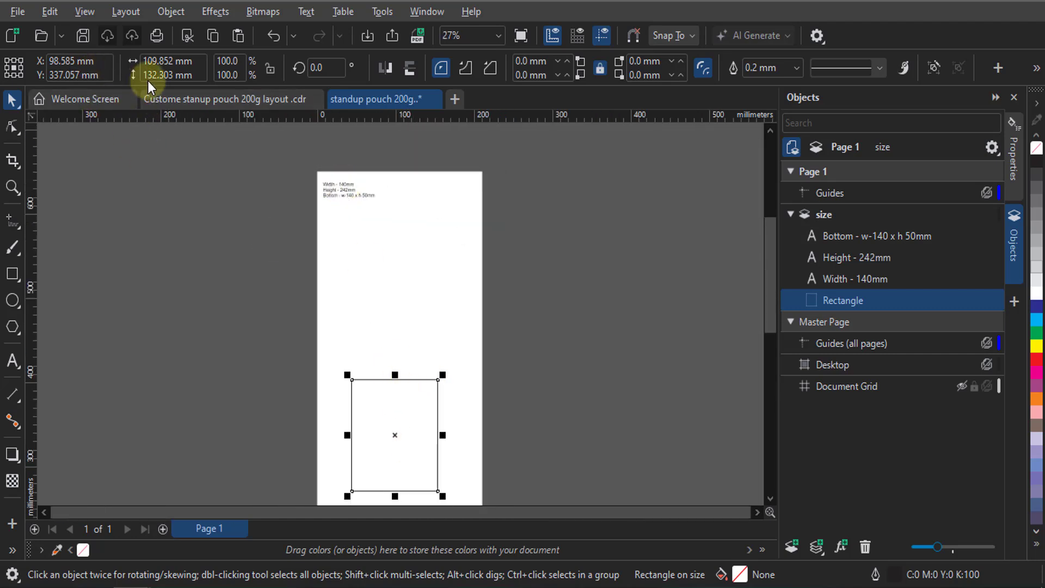
double_click(164, 60)
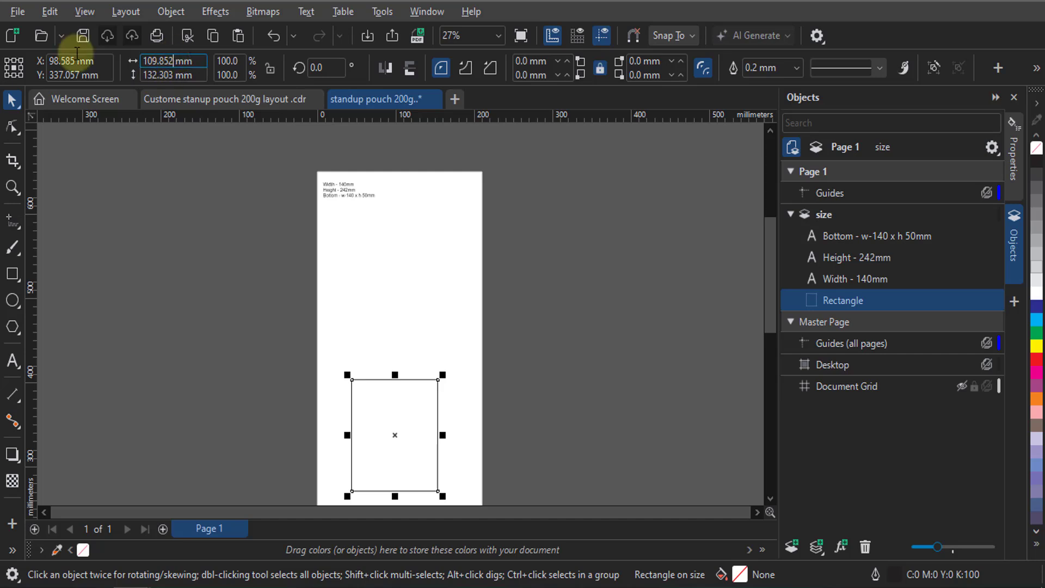
text(140)
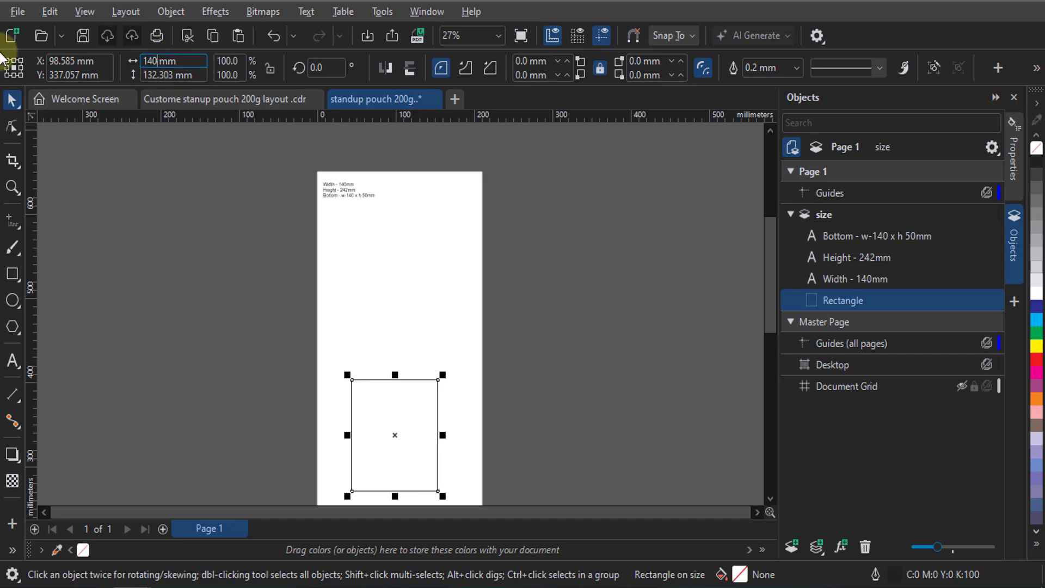
double_click(163, 75)
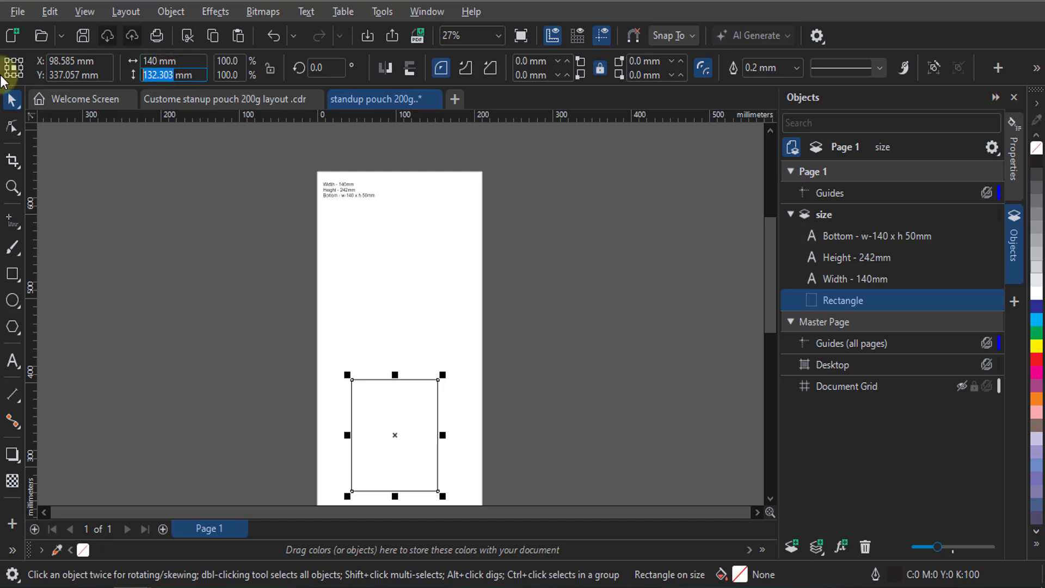
text(242)
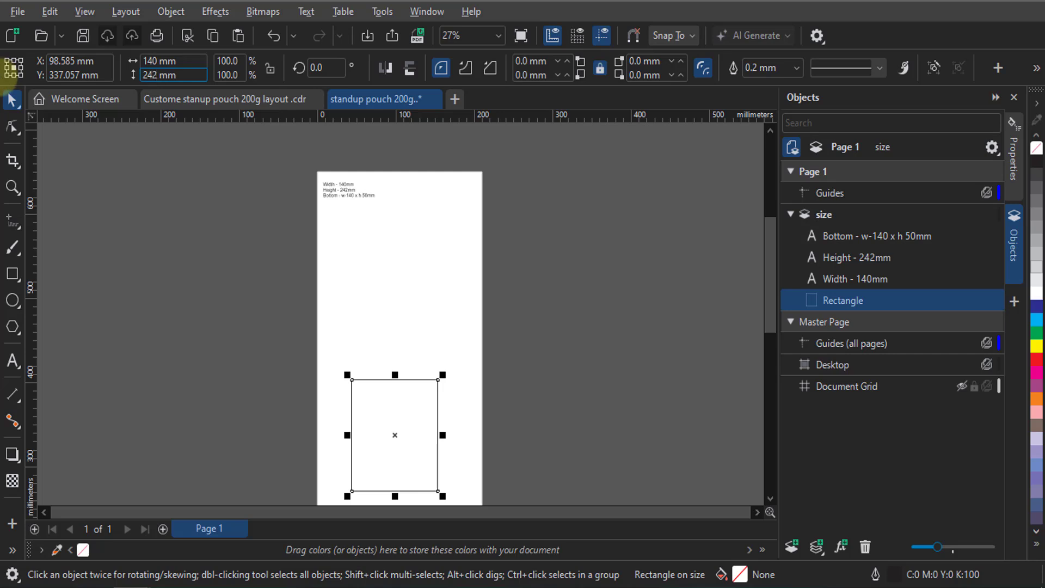
key(Return)
Move the 140 × 242 mm rectangle up the page to just below the dimension lines and deselect it
scroll(381, 231, down, 2)
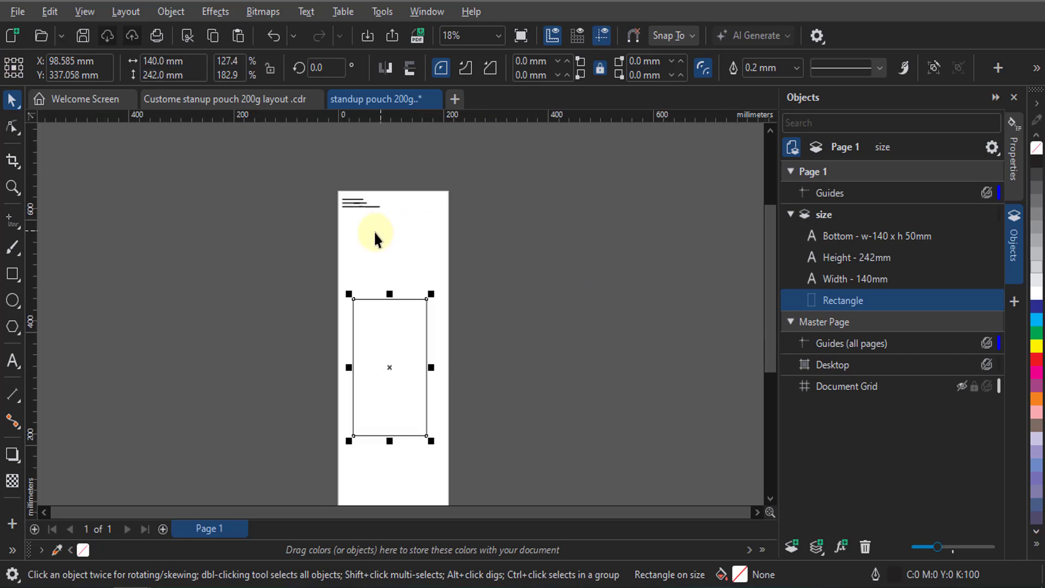
drag(392, 368, 393, 308)
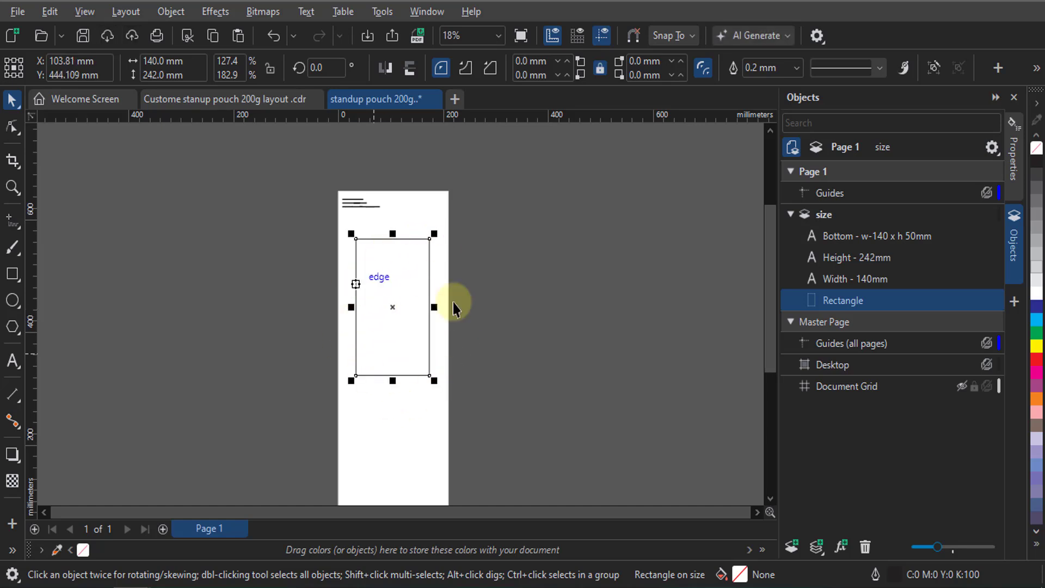
click(350, 219)
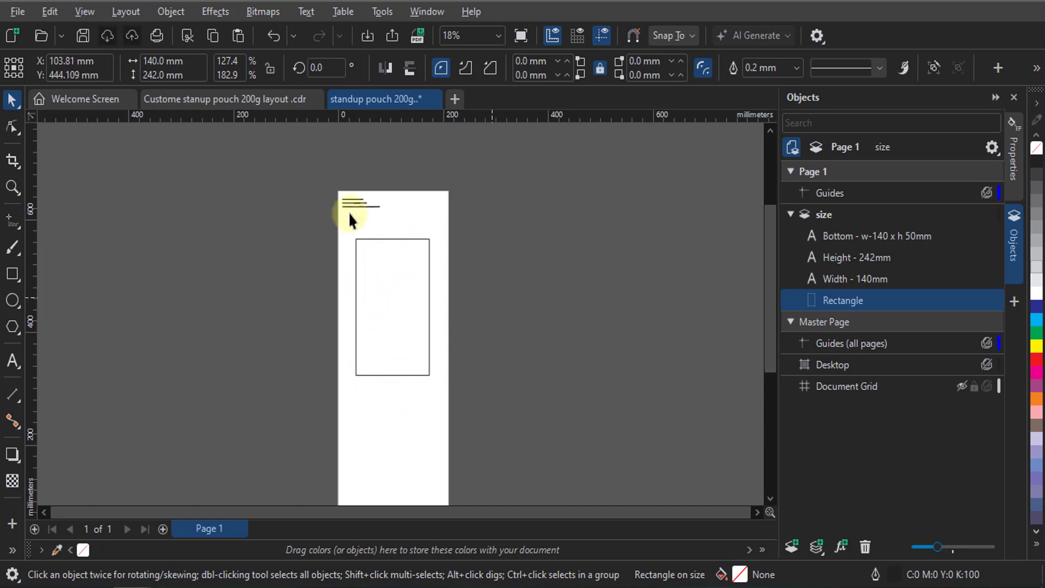
Switch to the "Custome stanup pouch 200g layout" document and examine the pouch mockup's top edge and overall shape
scroll(391, 230, up, 3)
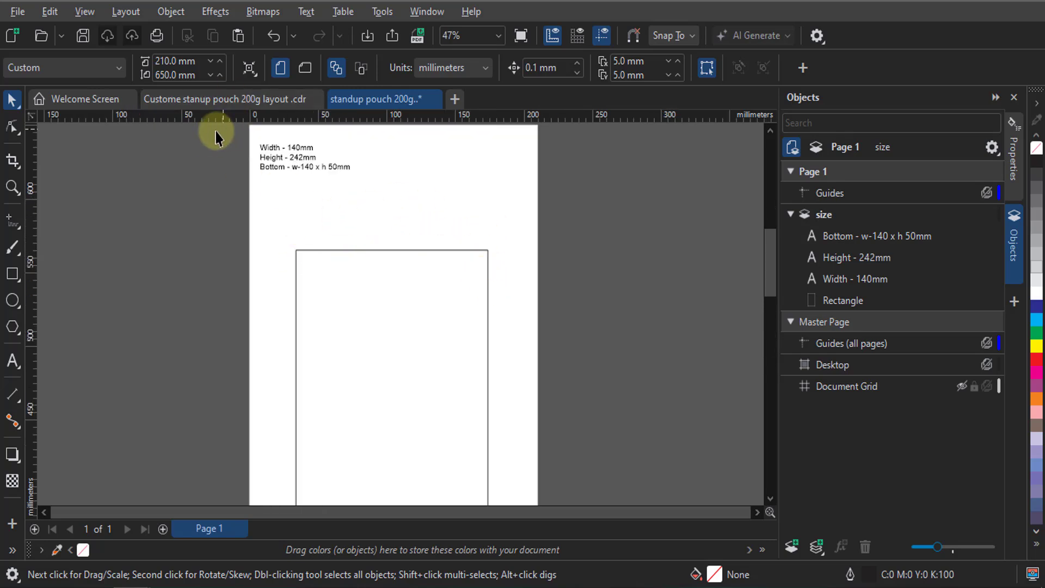
click(205, 99)
scroll(765, 293, up, 2)
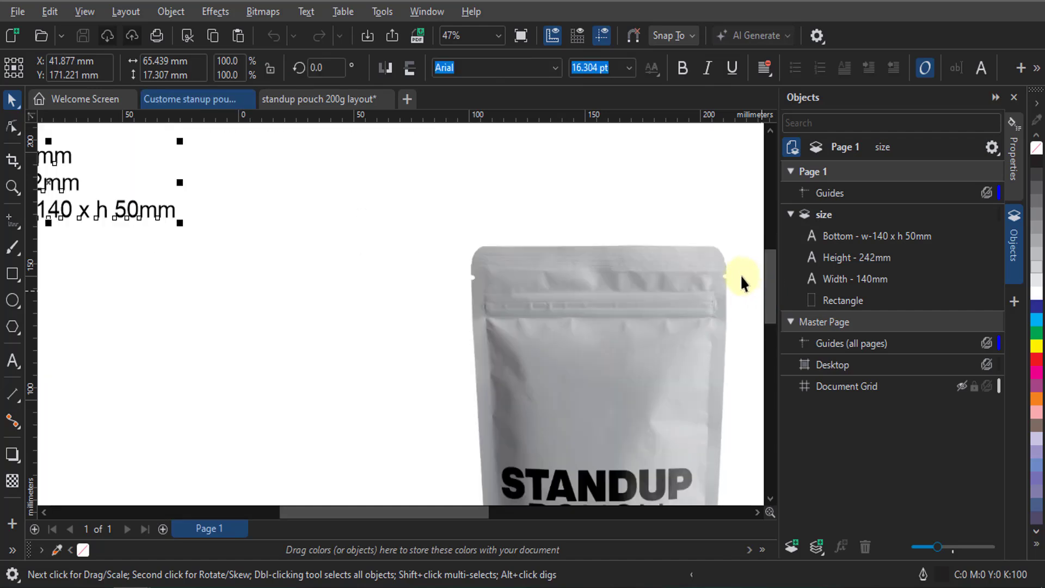
scroll(742, 275, up, 2)
scroll(449, 203, down, 2)
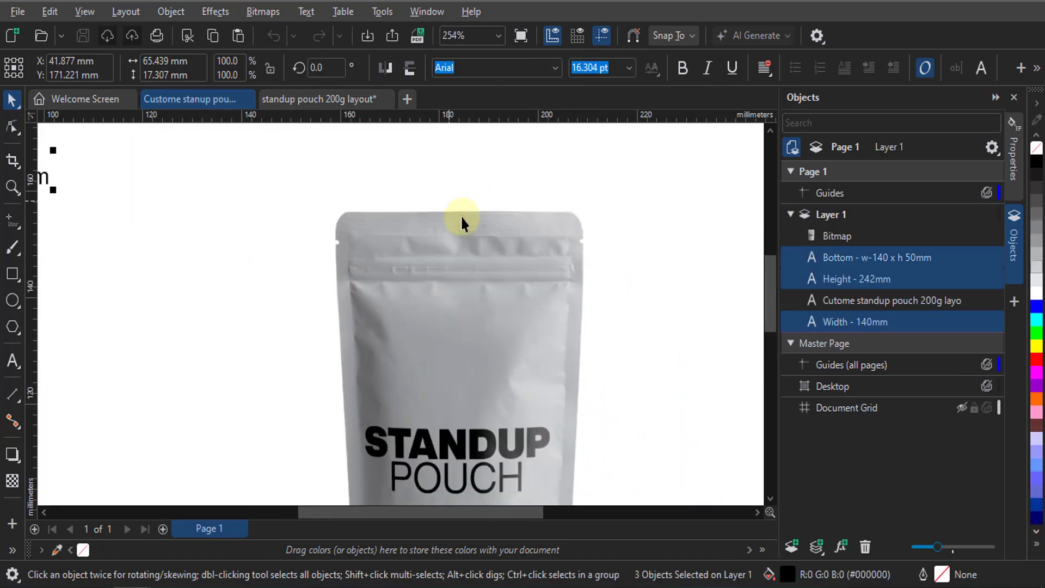
scroll(462, 218, down, 2)
click(593, 269)
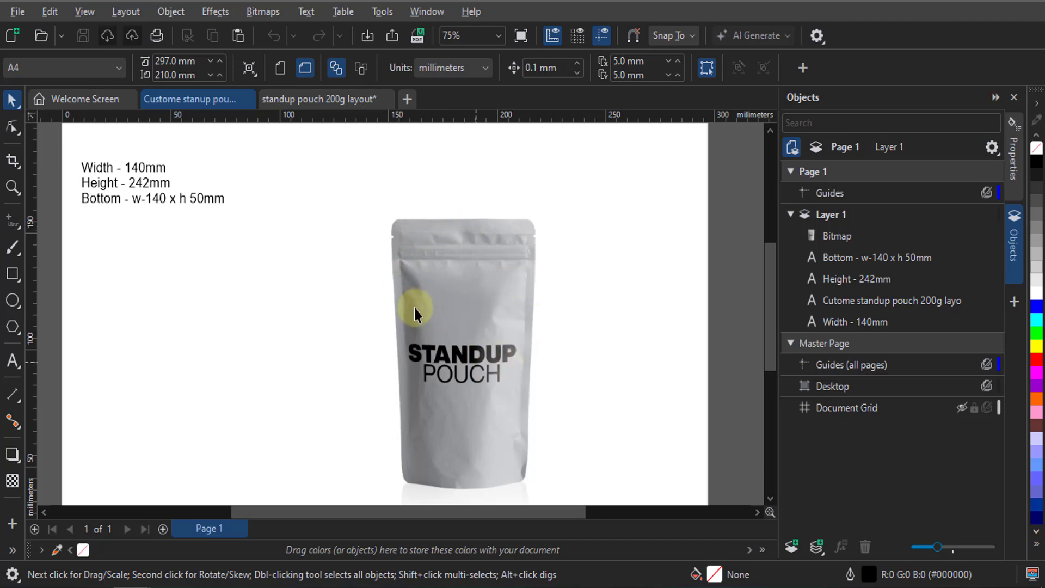
Switch to the "standup pouch 200g layout" document and copy and paste the 140 × 242 mm rectangle in place
click(315, 99)
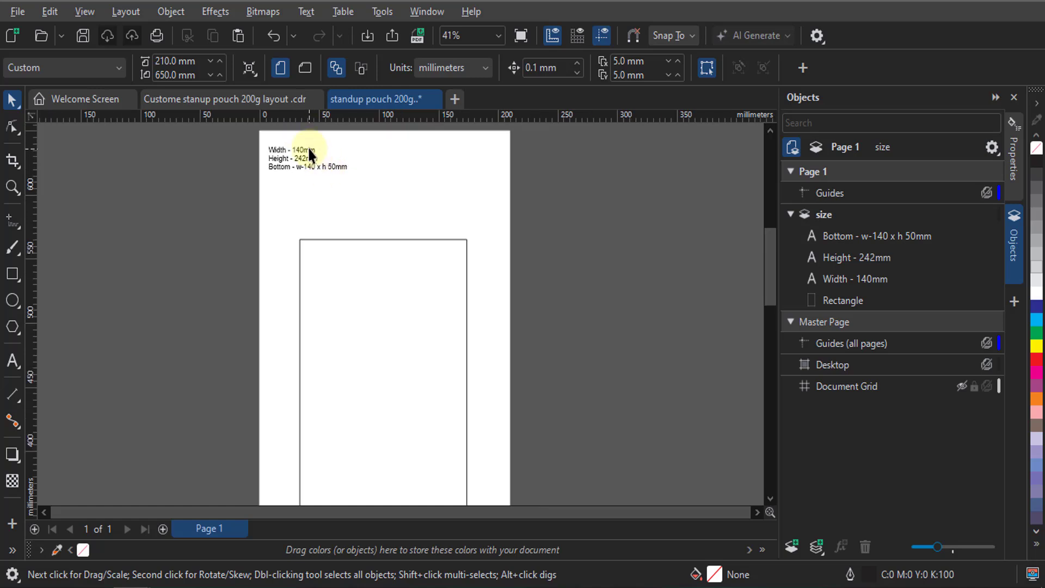
scroll(326, 152, up, 3)
scroll(329, 139, down, 5)
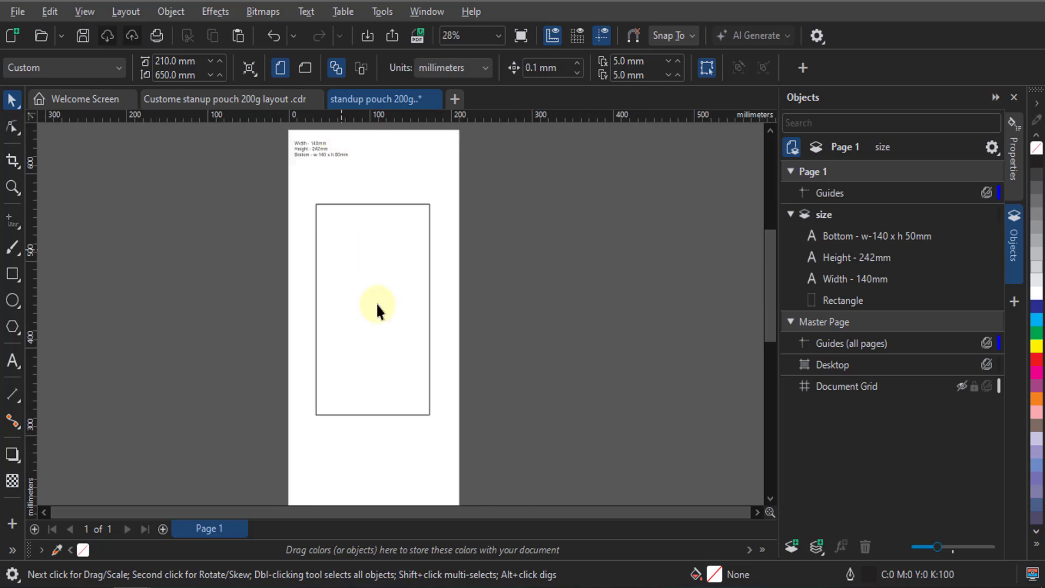
click(429, 338)
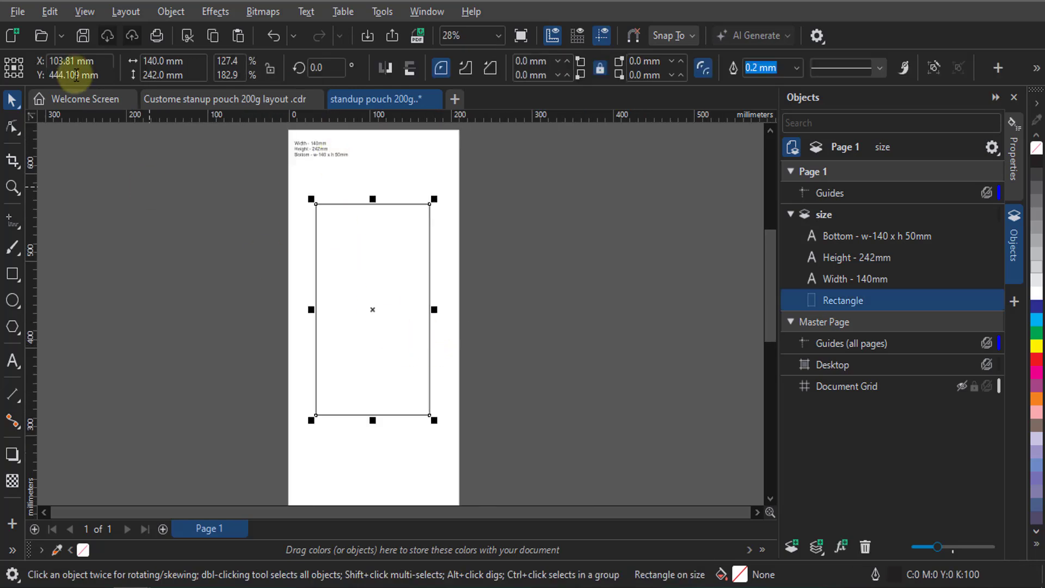
click(54, 12)
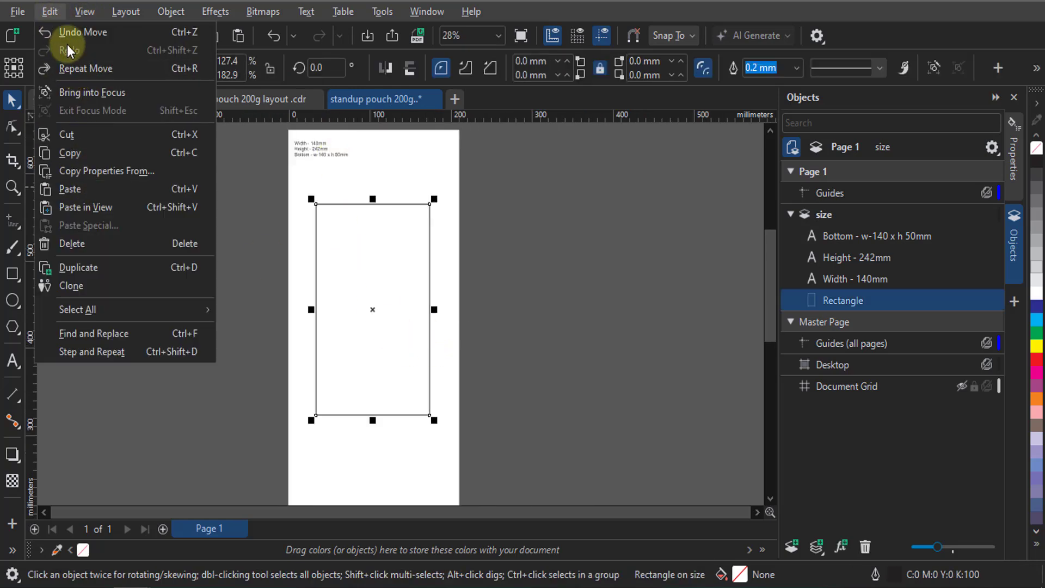
click(74, 156)
click(50, 12)
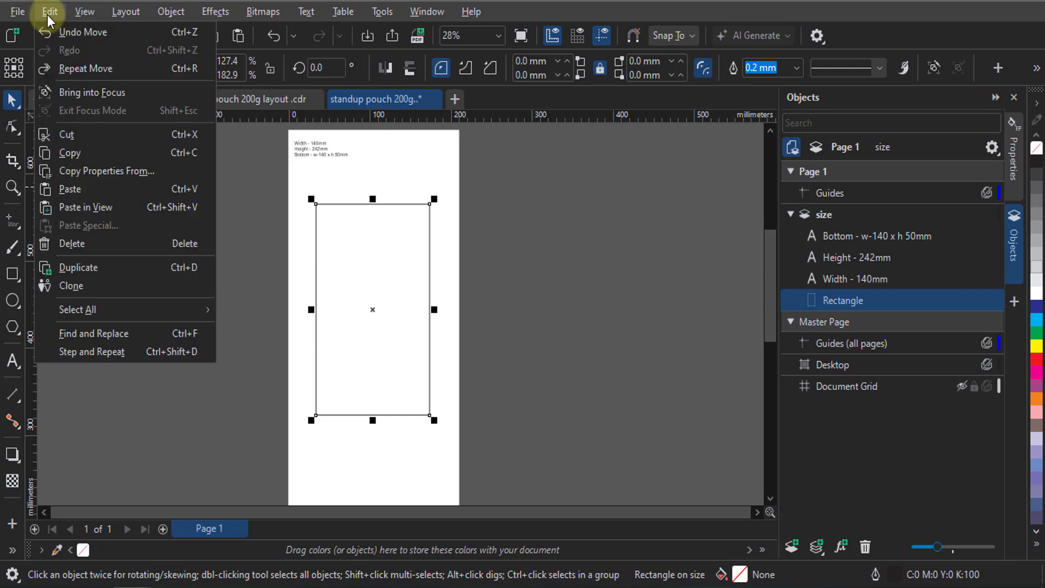
click(79, 190)
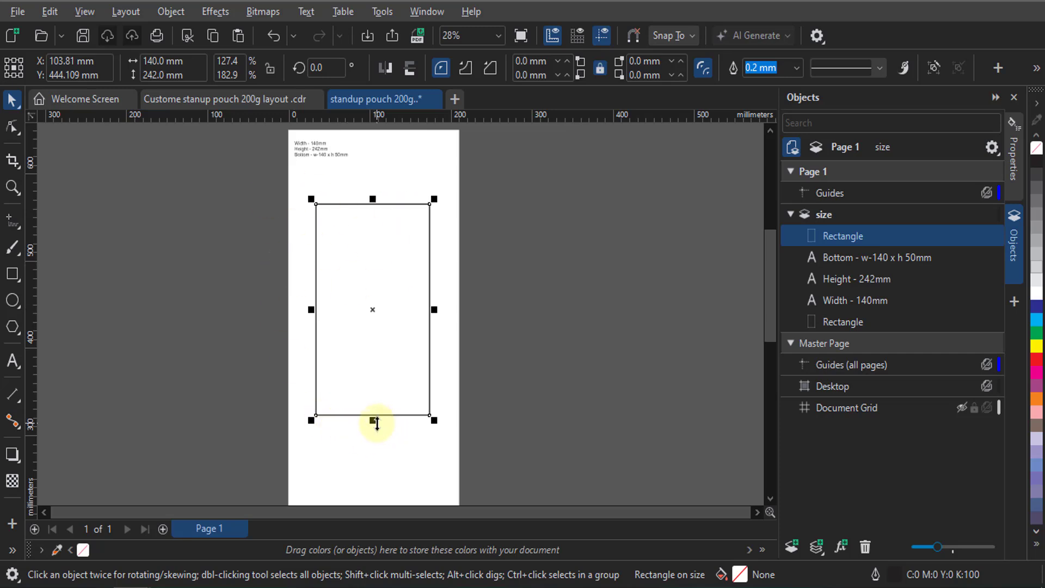
Set the pasted rectangle's height to 15 mm, keeping its width
scroll(383, 475, down, 1)
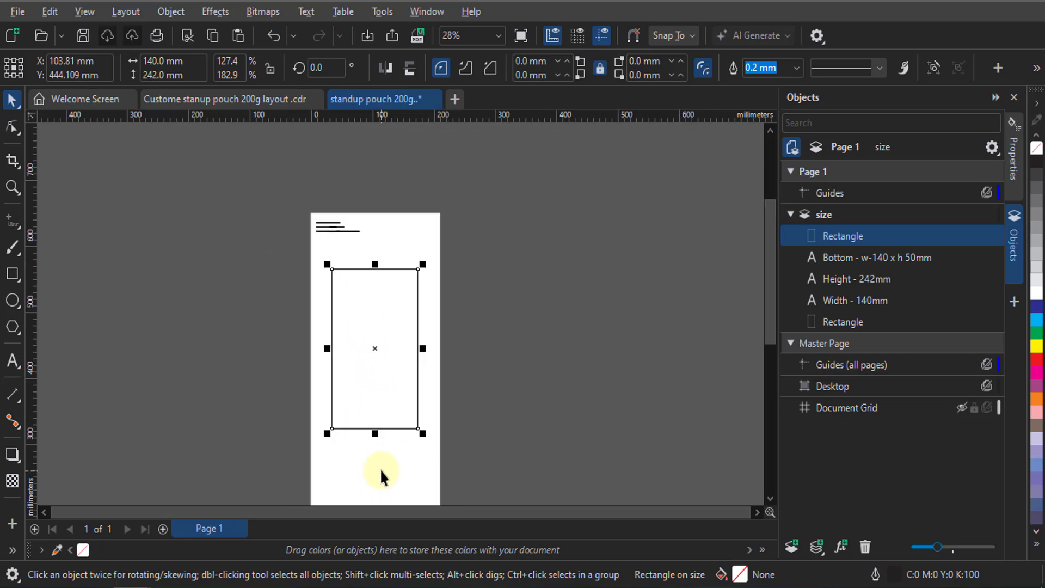
scroll(377, 435, up, 1)
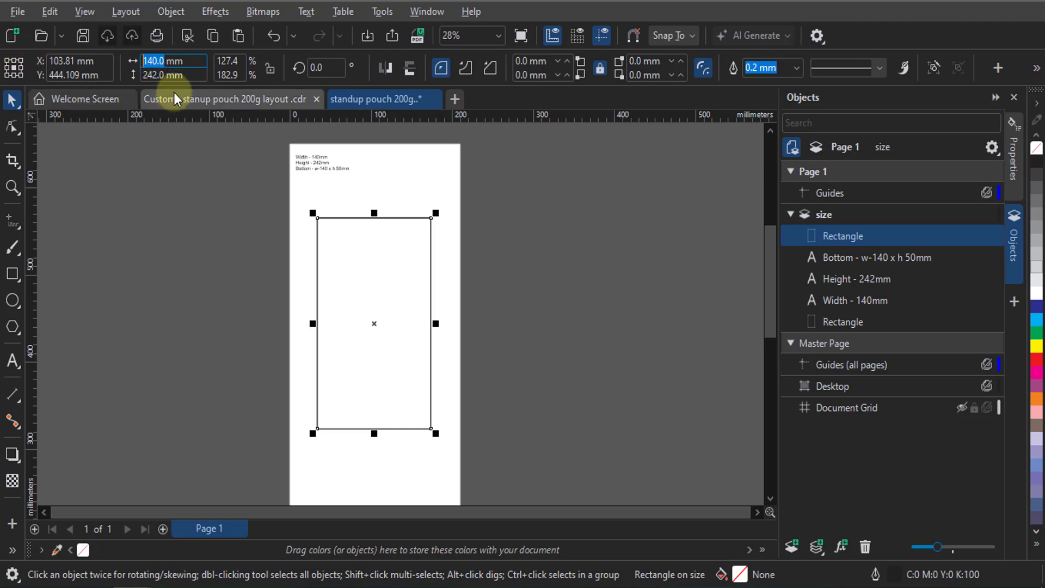
double_click(163, 61)
double_click(163, 75)
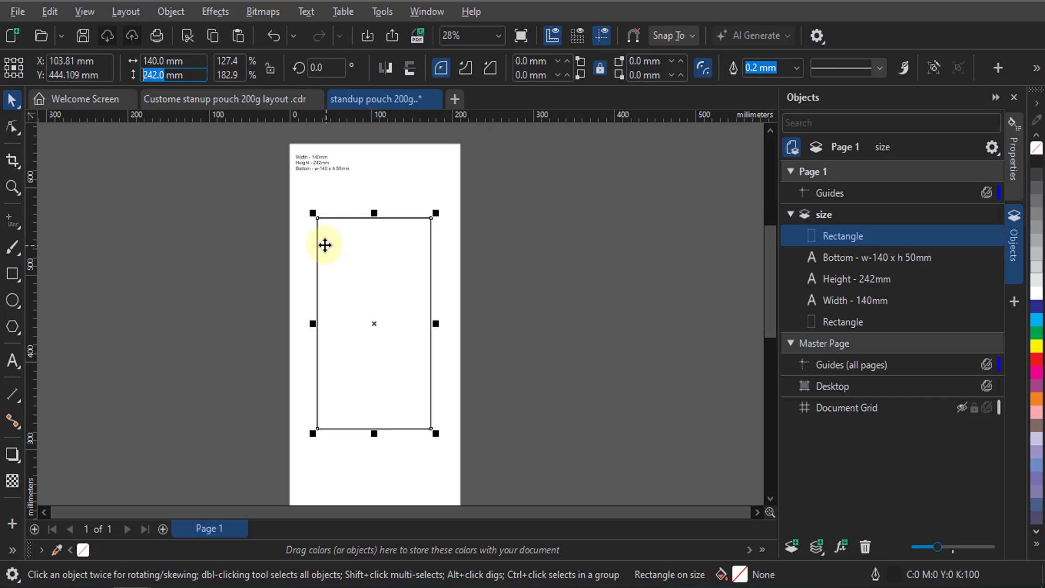
text(15)
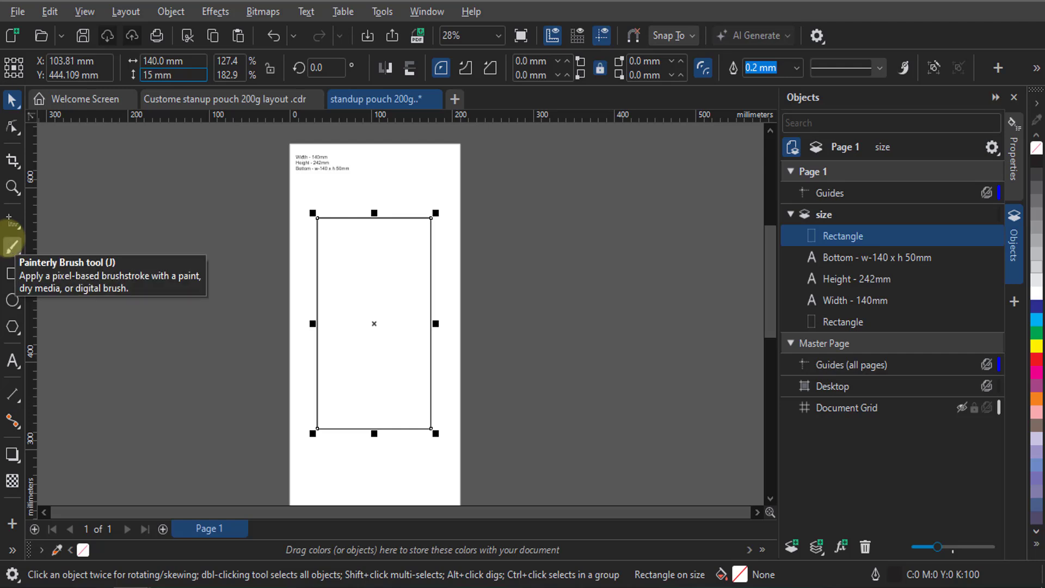
key(Return)
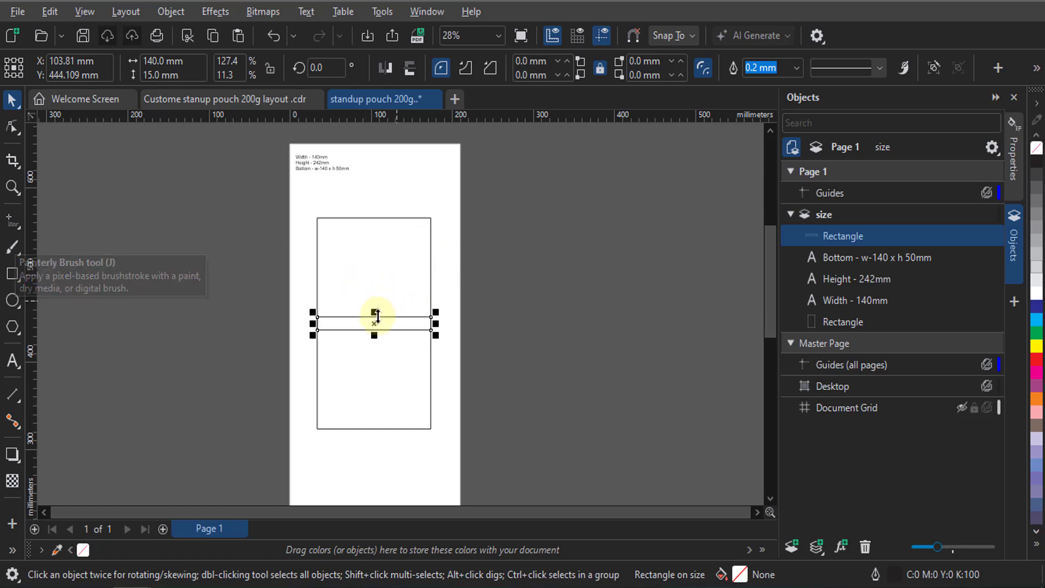
Move the 15 mm strip up inside the large rectangle and align their top edges
drag(375, 319, 380, 227)
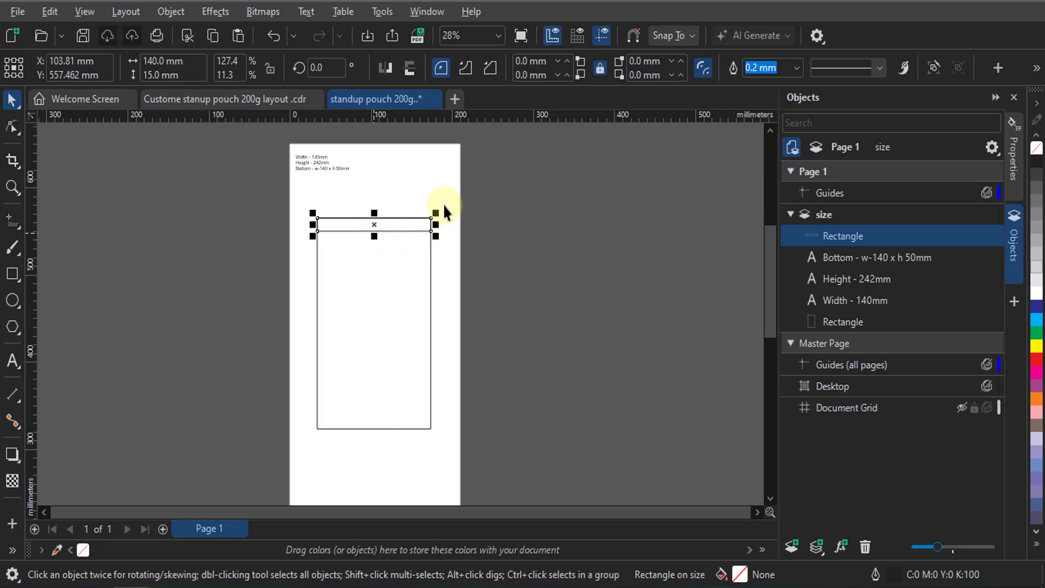
shift+click(429, 260)
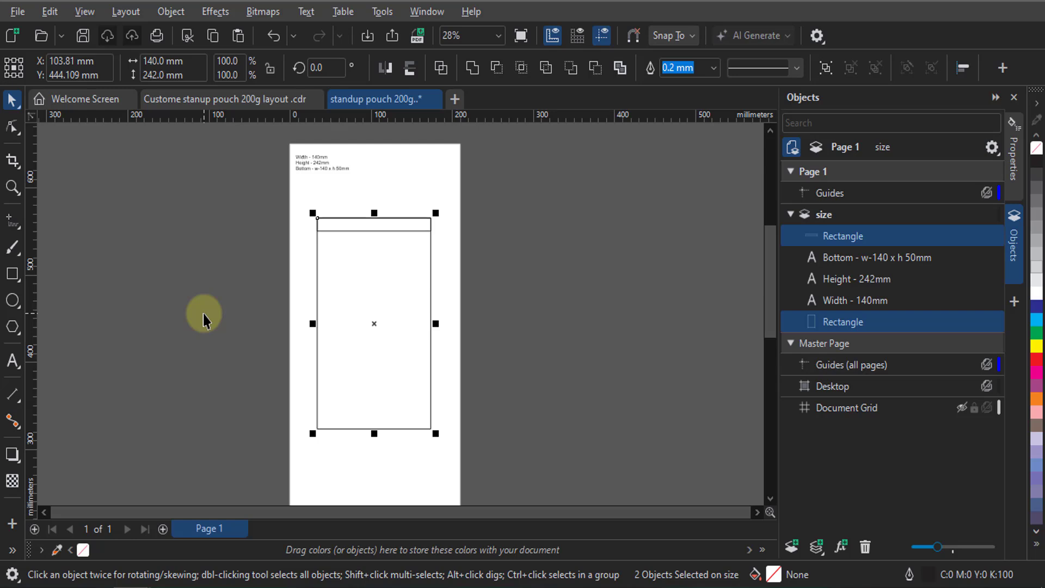
scroll(389, 221, up, 4)
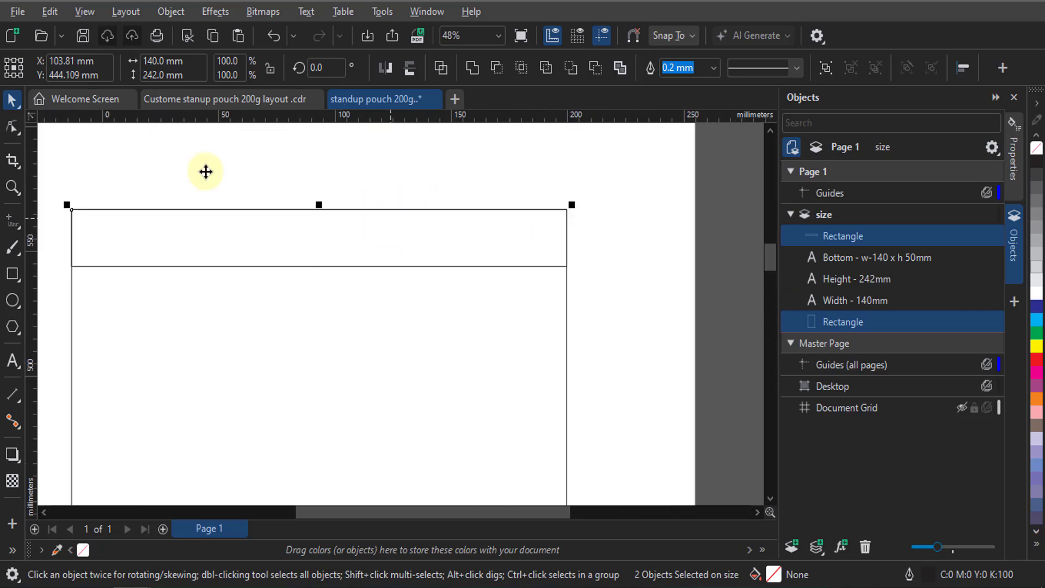
scroll(531, 315, down, 3)
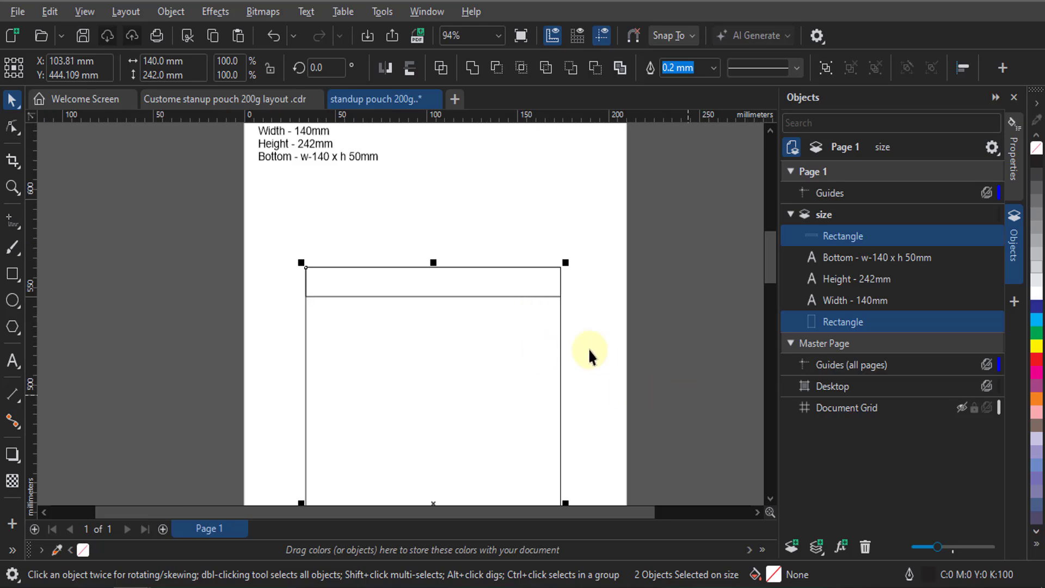
Shorten the large rectangle from its top to the strip's bottom edge, making it 227 mm high
click(562, 331)
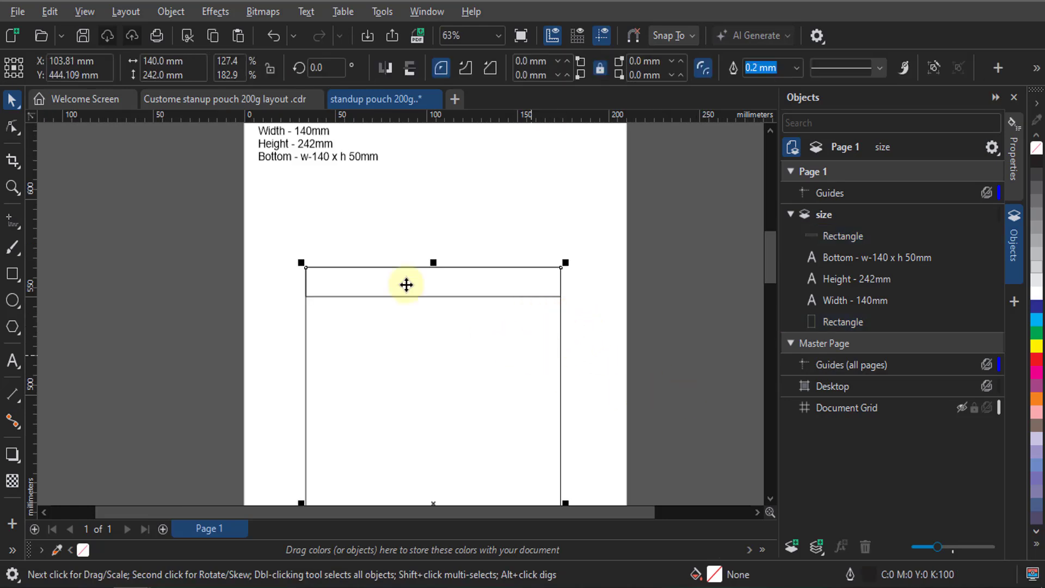
scroll(434, 281, up, 4)
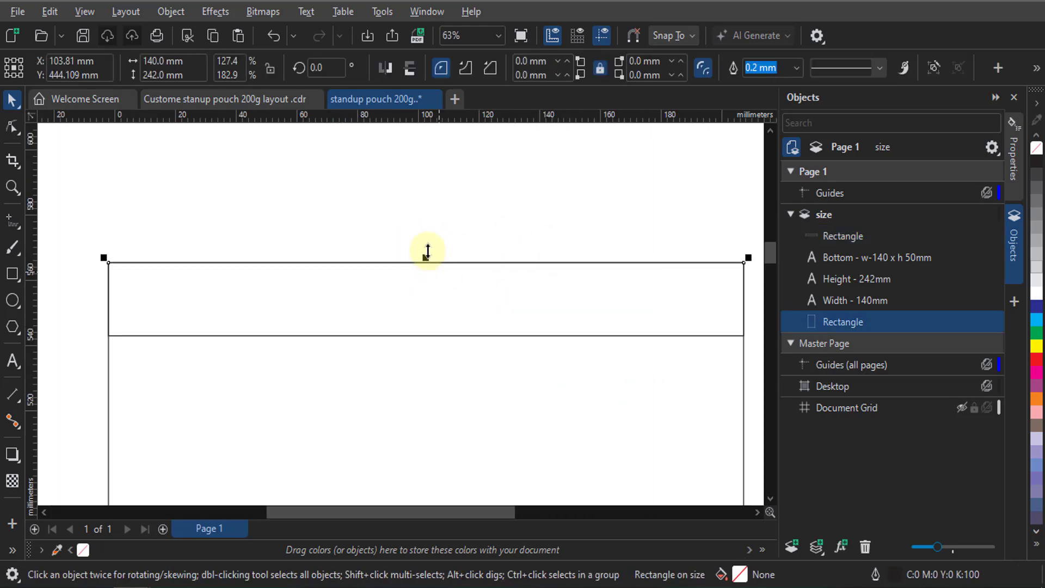
drag(425, 258, 425, 332)
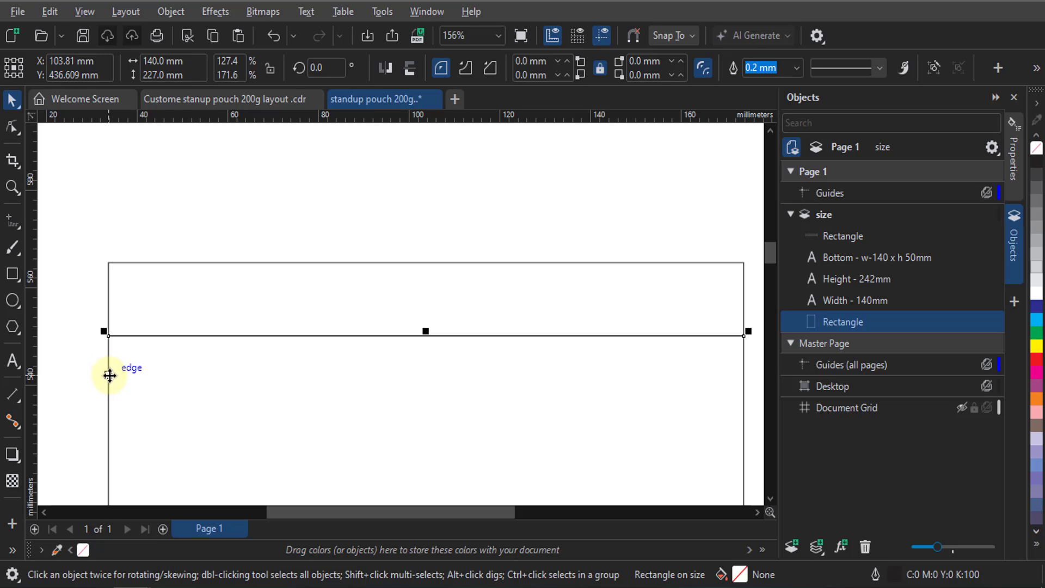
Try moving the shortened rectangle down away from the strip, undo the move and deselect it
drag(109, 375, 109, 427)
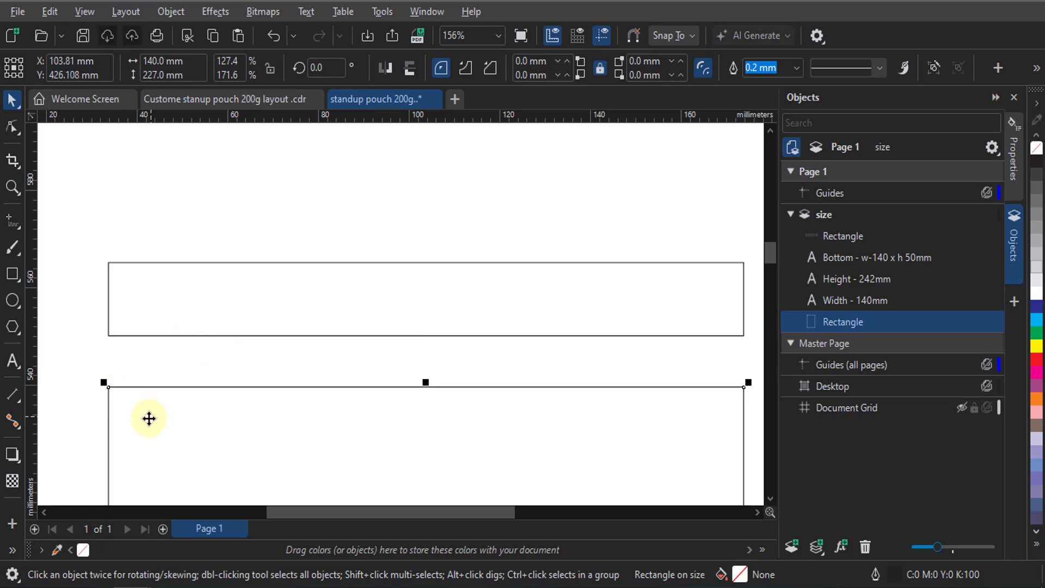
key(ctrl+z)
click(239, 184)
scroll(245, 184, down, 2)
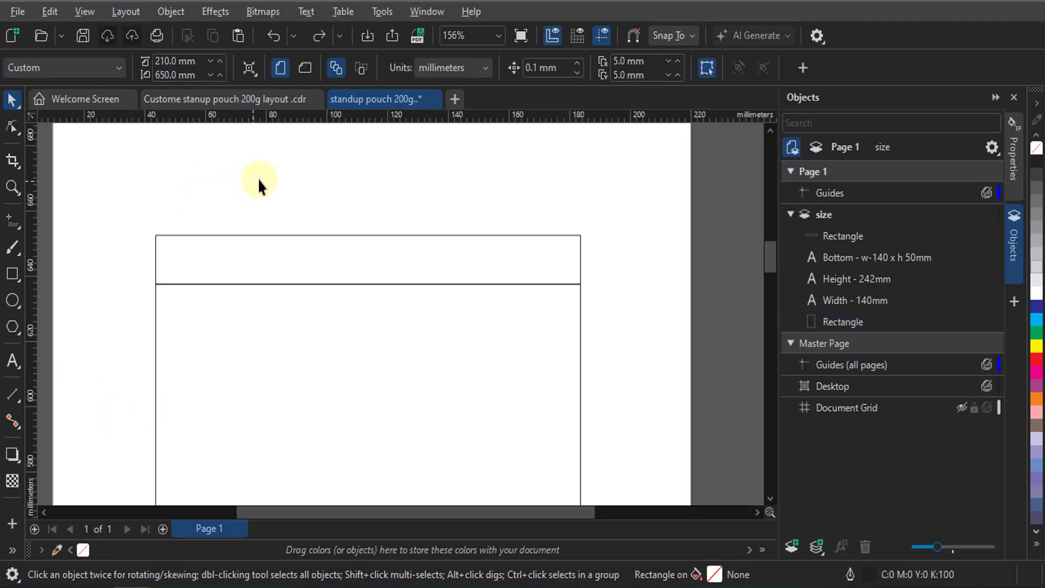
scroll(405, 162, down, 4)
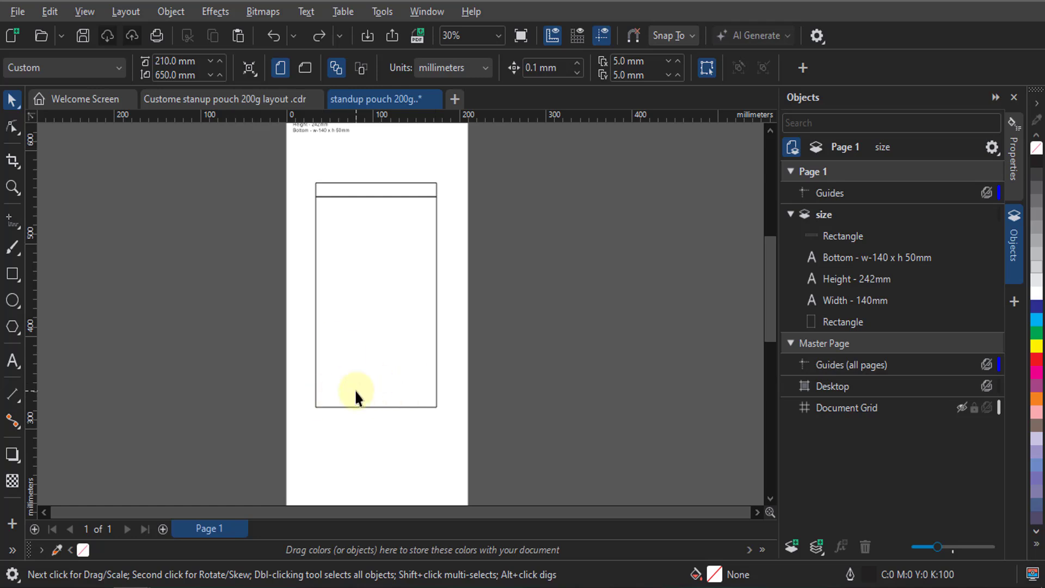
Switch to the "Custome stanup pouch 200g layout" document and examine the bottom of the pouch mockup
click(233, 95)
scroll(488, 481, up, 5)
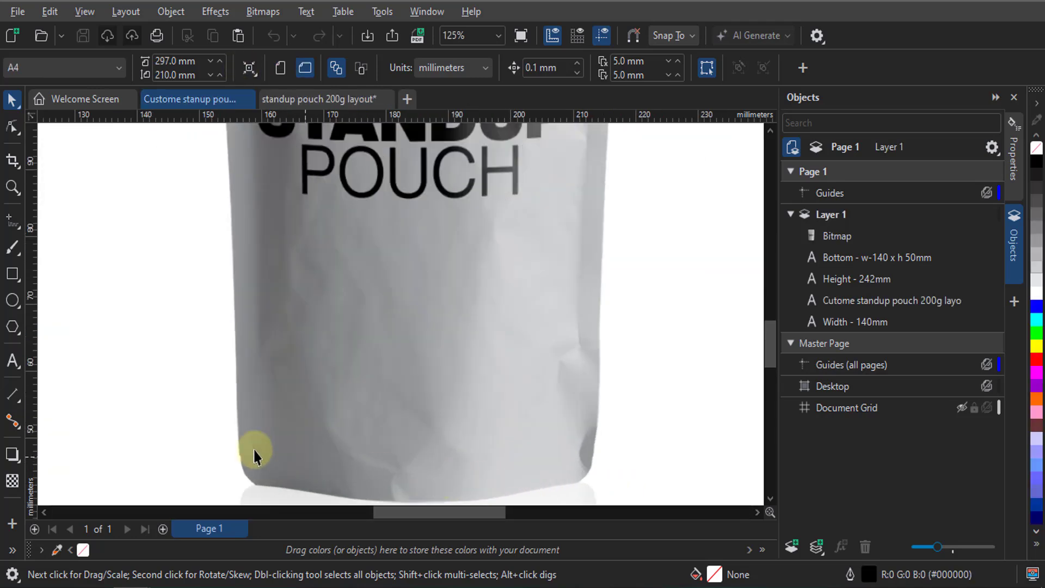
scroll(496, 419, down, 6)
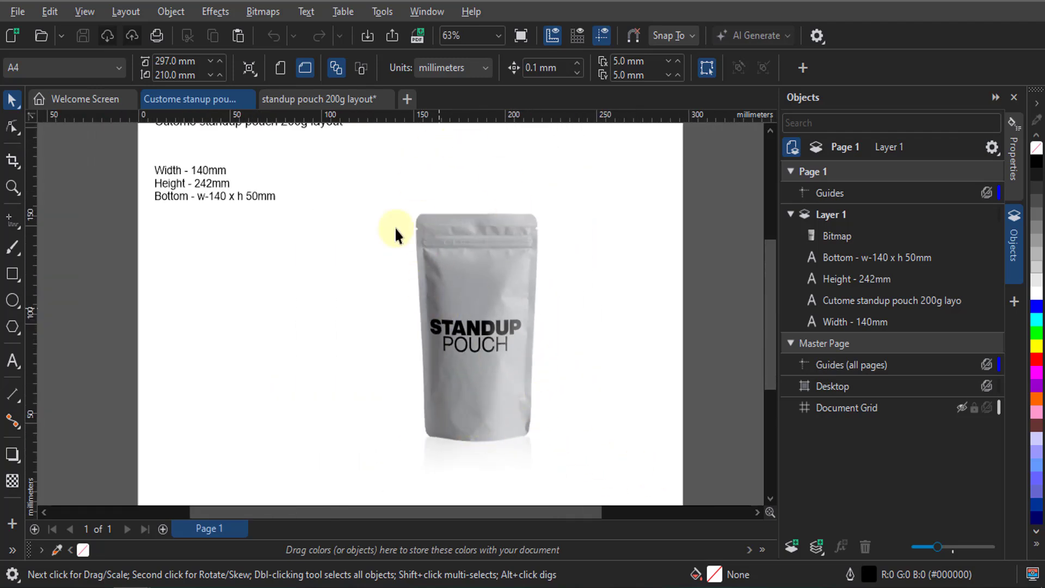
In the "standup pouch 200g layout" document, duplicate the 227 mm rectangle downward and snap the copy's top edge to the original's bottom edge
click(334, 100)
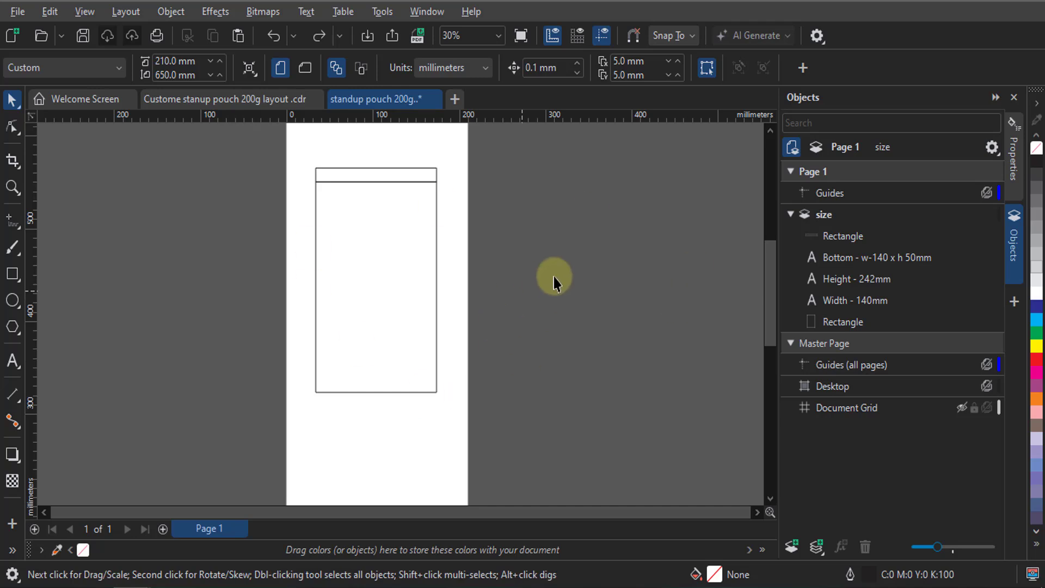
click(435, 195)
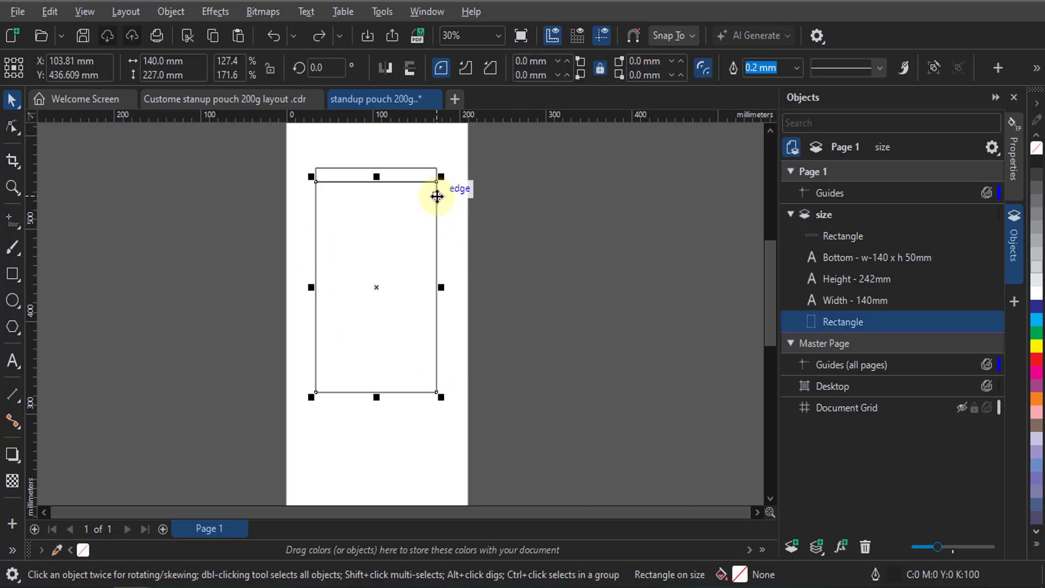
drag(436, 195, 440, 420)
scroll(419, 420, up, 2)
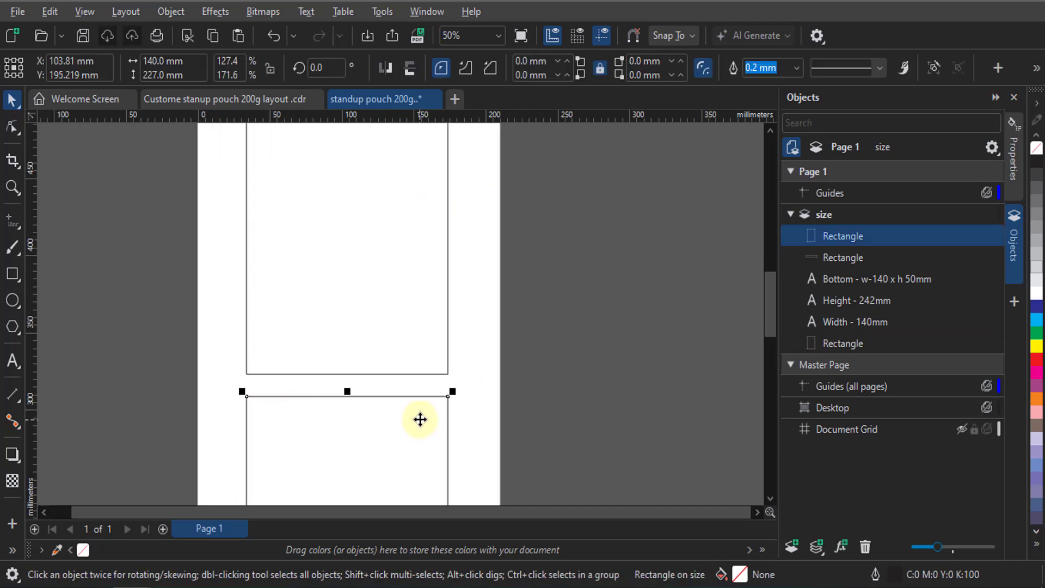
scroll(478, 376, up, 3)
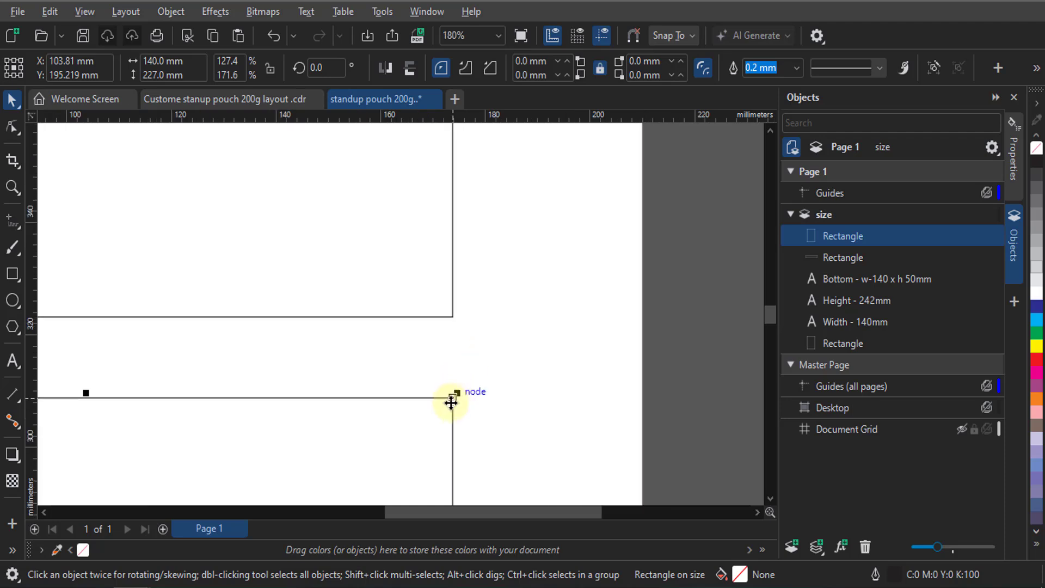
drag(451, 369, 452, 321)
drag(487, 379, 487, 379)
scroll(436, 303, down, 6)
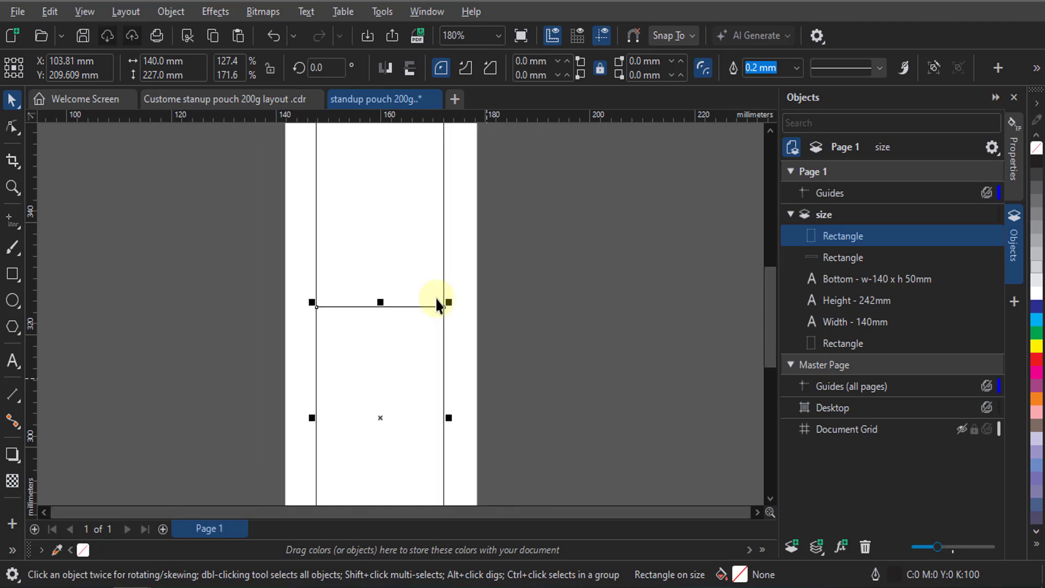
Try a height of 50 mm on the lower rectangle, following the listed bottom dimensions, and undo the resize
scroll(412, 357, down, 5)
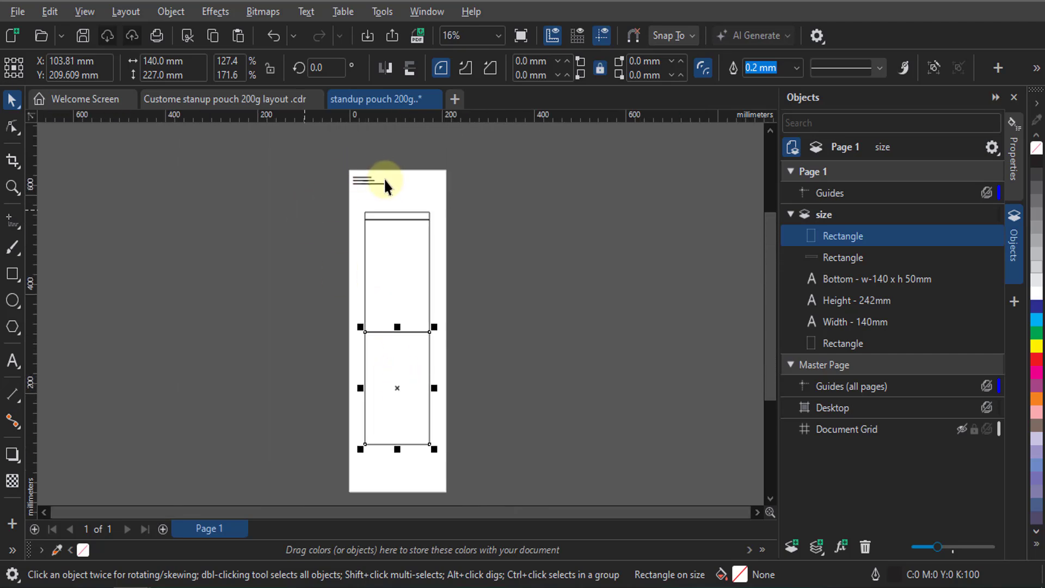
scroll(384, 178, up, 1)
scroll(381, 168, up, 5)
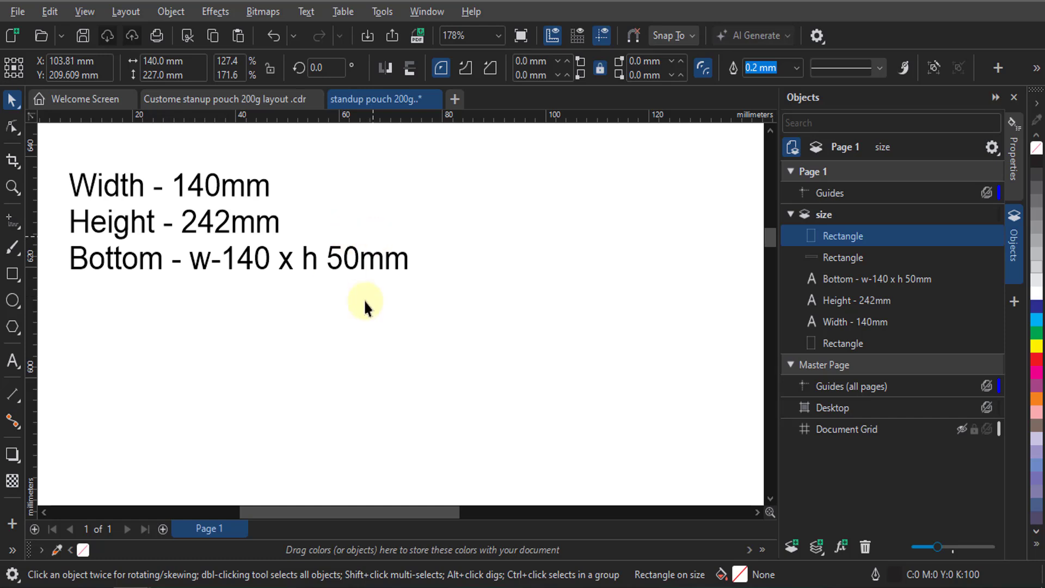
scroll(342, 233, down, 10)
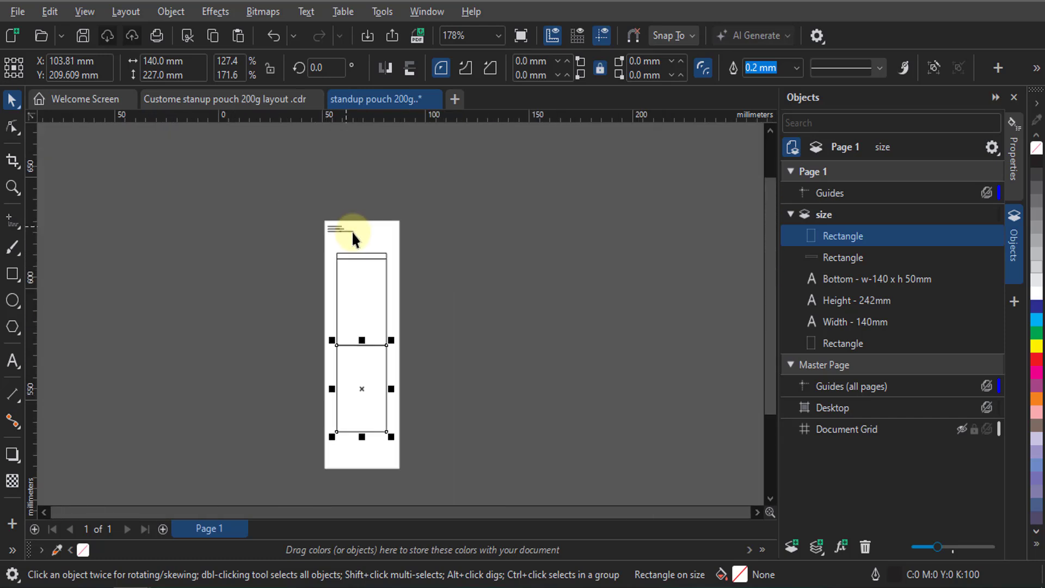
scroll(363, 395, up, 2)
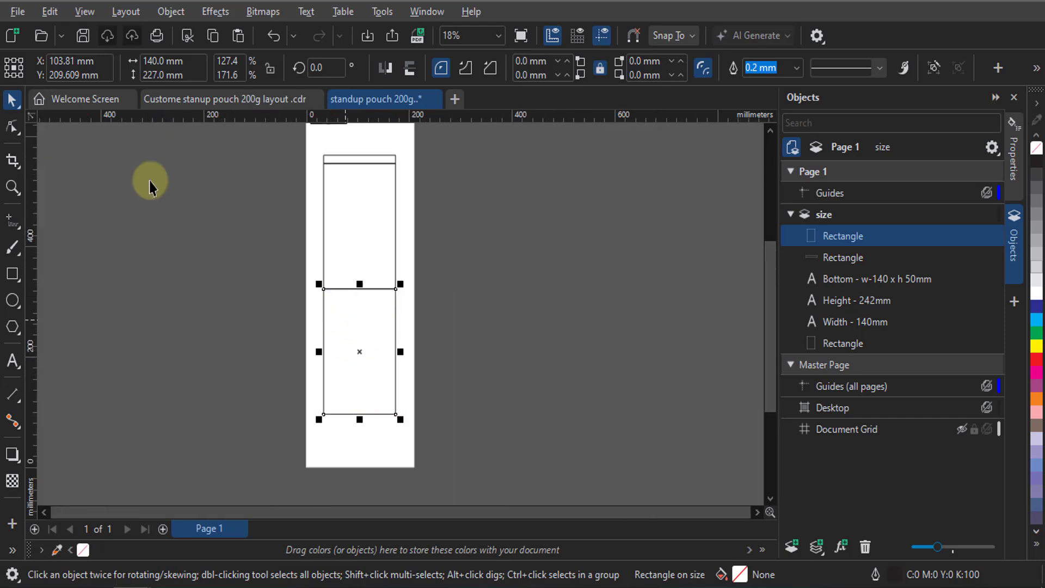
double_click(157, 75)
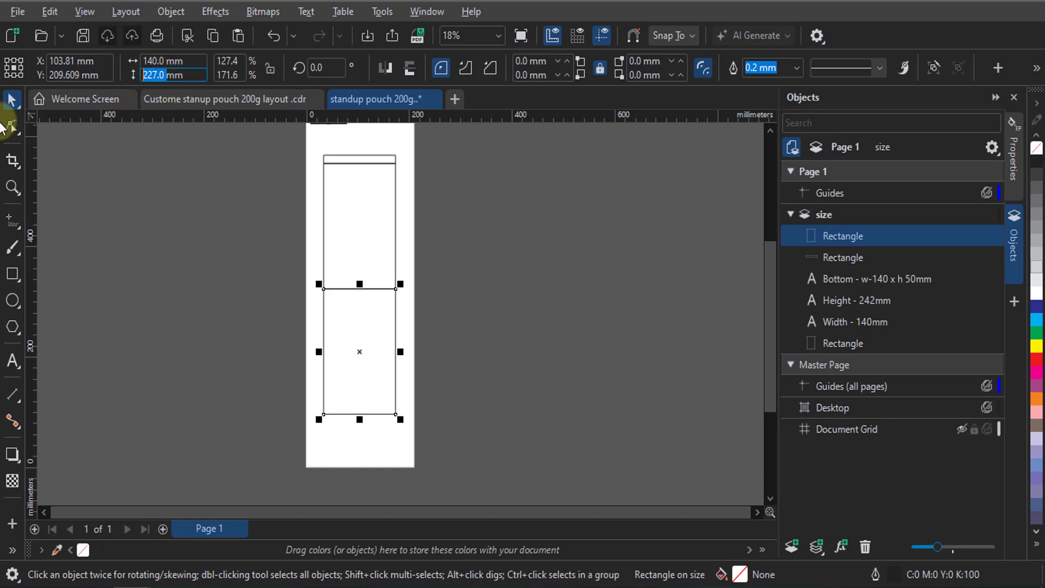
text(50)
key(Return)
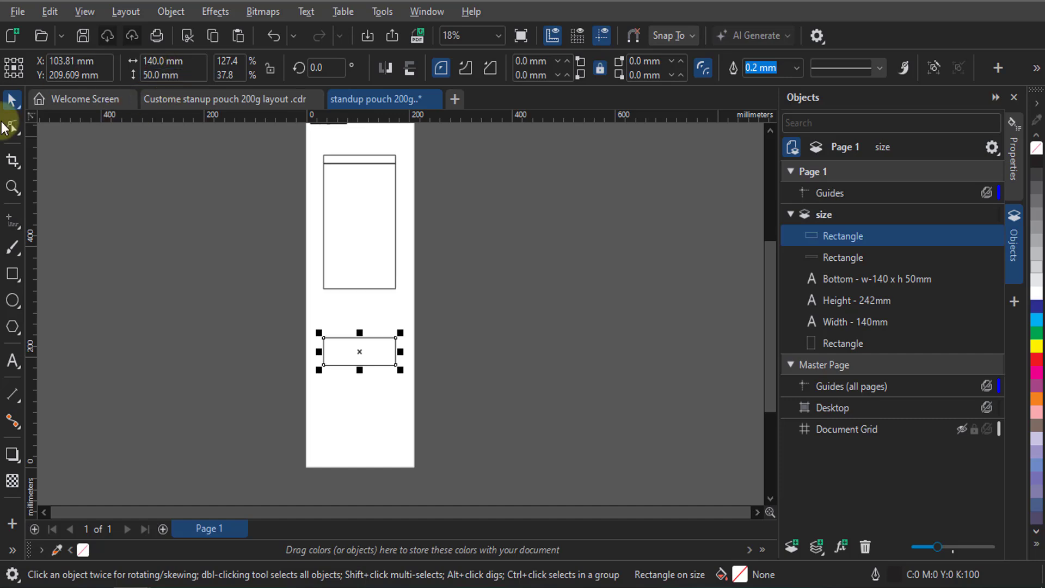
key(ctrl+z)
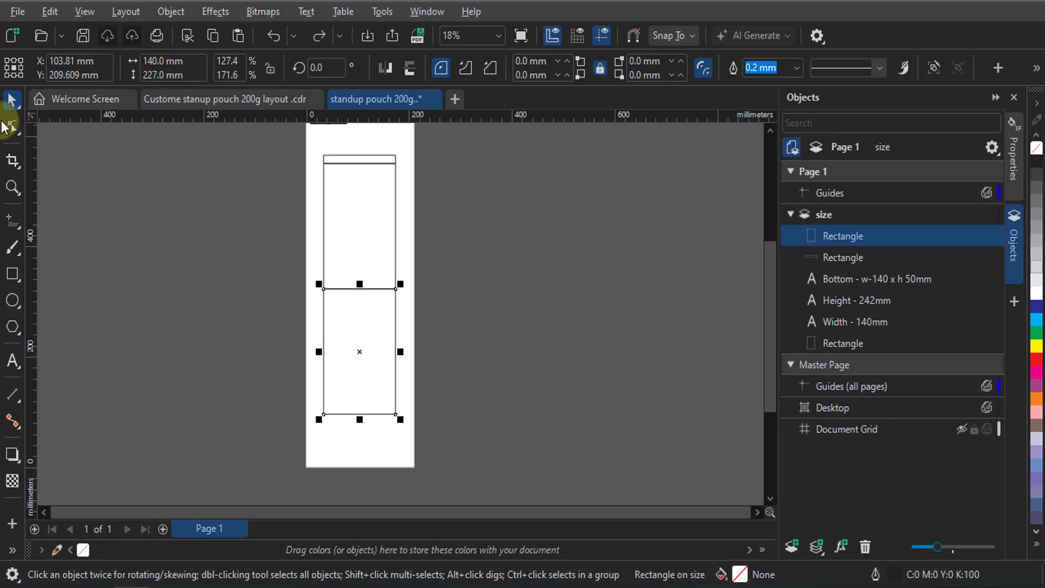
Set the lower rectangle's height to 50 mm using its top-centre point as the reference, then deselect it
click(14, 59)
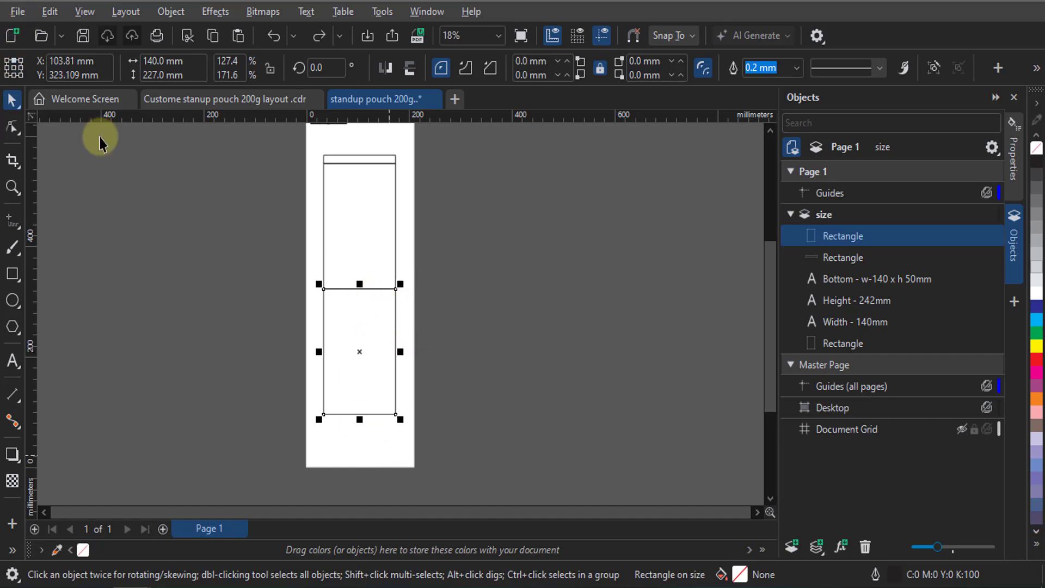
double_click(175, 74)
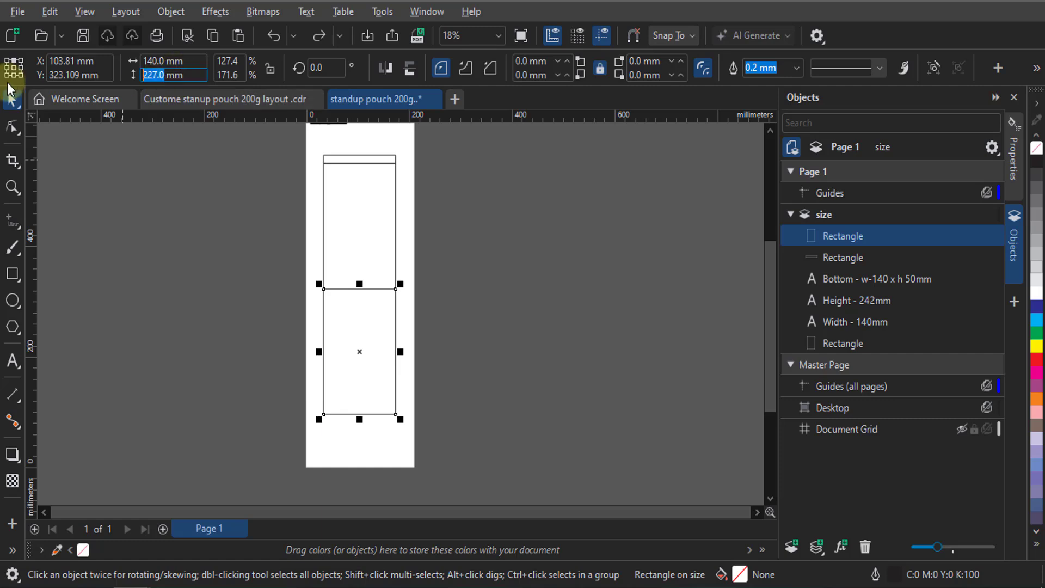
key(Return)
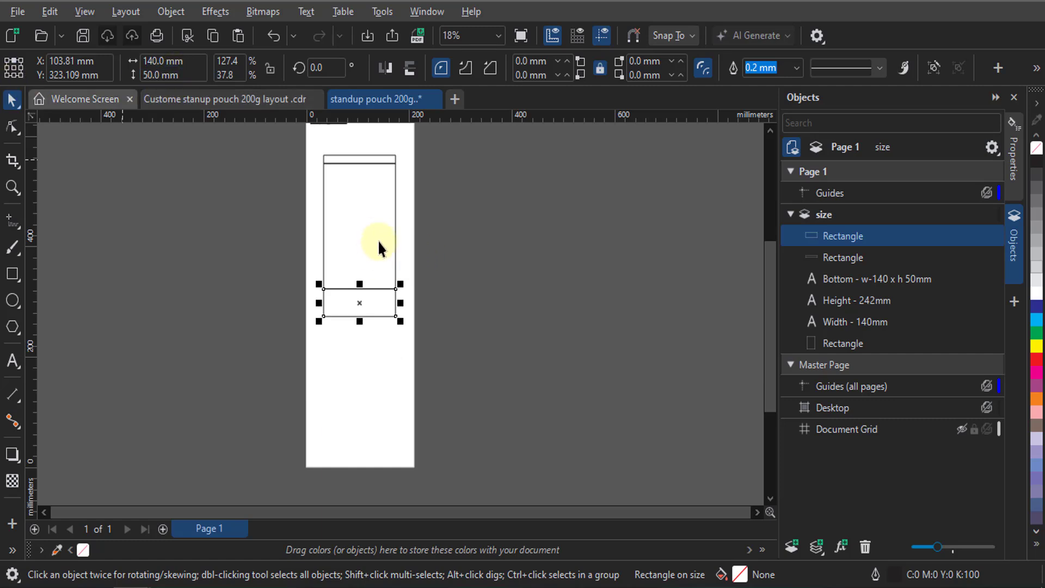
click(393, 360)
scroll(380, 153, up, 3)
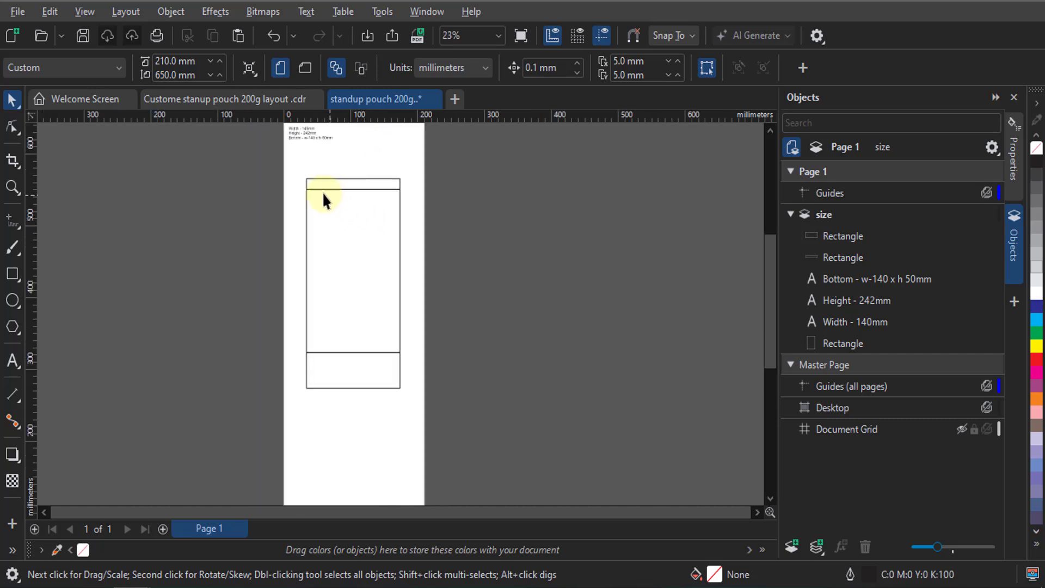
Switch to the "Custome stanup pouch 200g layout" document and examine the top and side edges of the pouch mockup
click(240, 100)
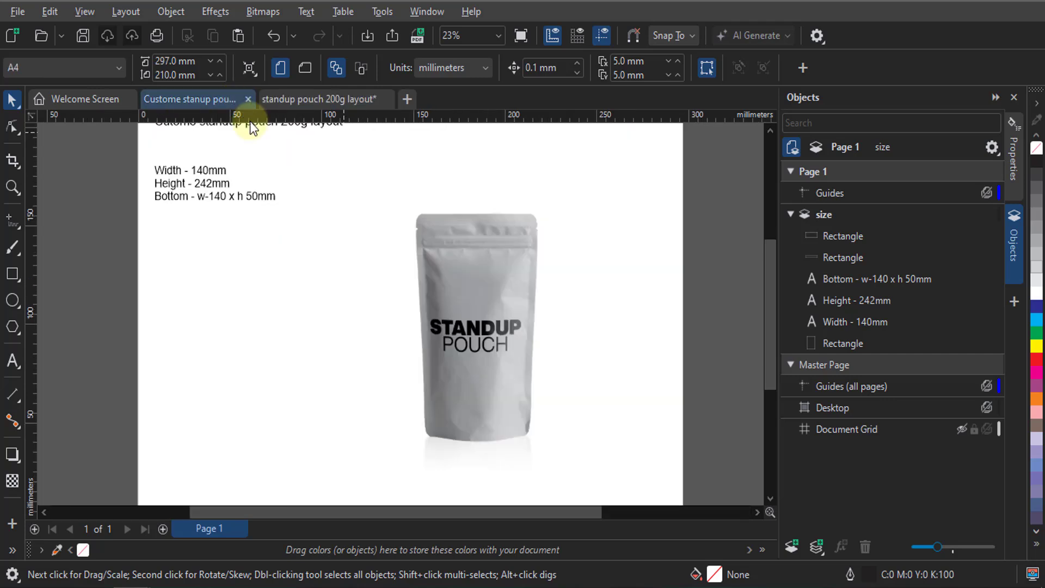
scroll(371, 341, up, 5)
scroll(413, 308, up, 5)
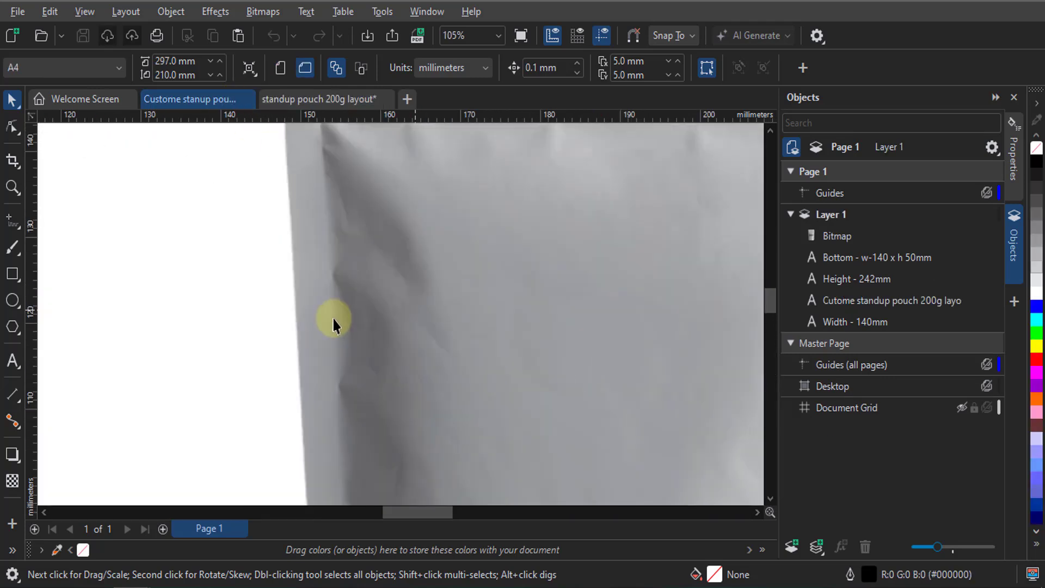
scroll(230, 282, down, 3)
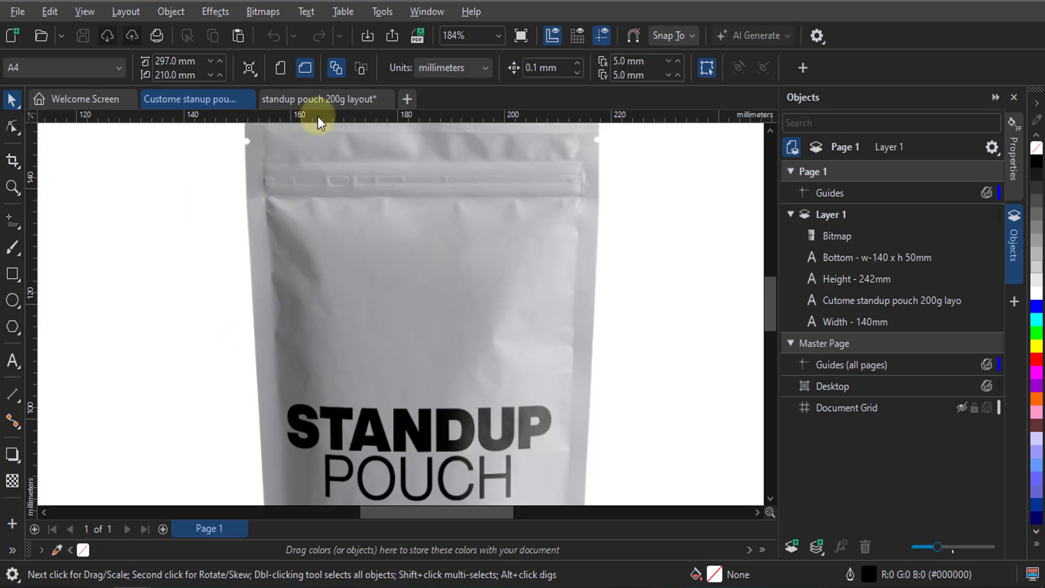
In the "standup pouch 200g layout" document, duplicate the top strip and upper rectangle below the 50 mm rectangle and group the copies
click(325, 95)
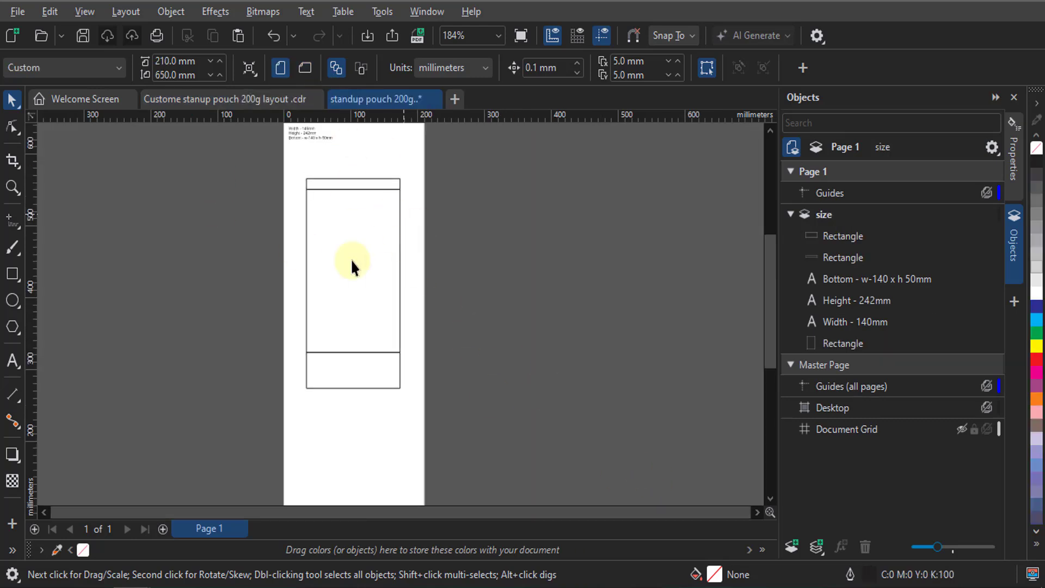
scroll(326, 190, up, 2)
scroll(326, 190, down, 2)
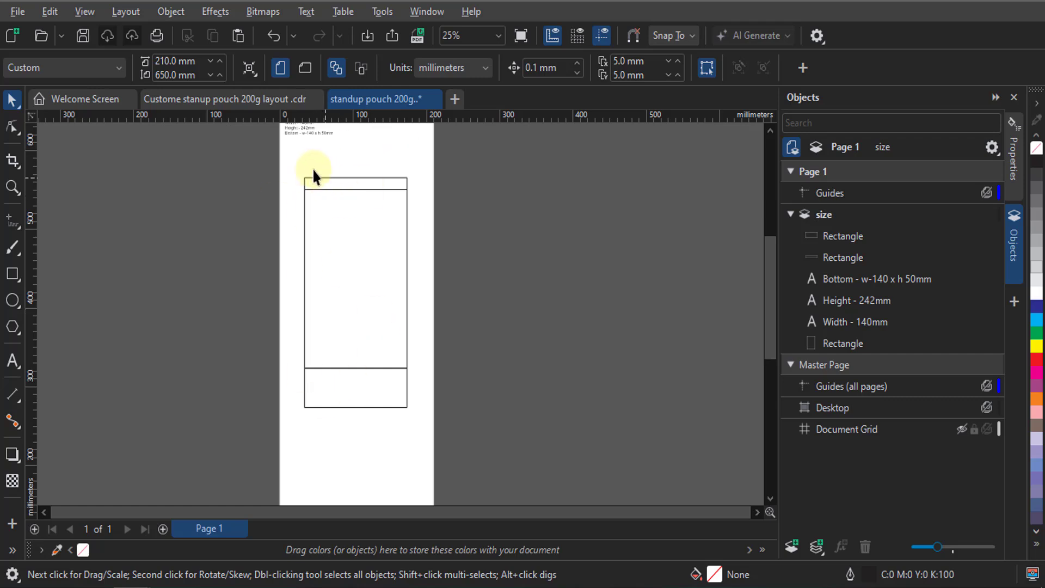
drag(298, 153, 443, 375)
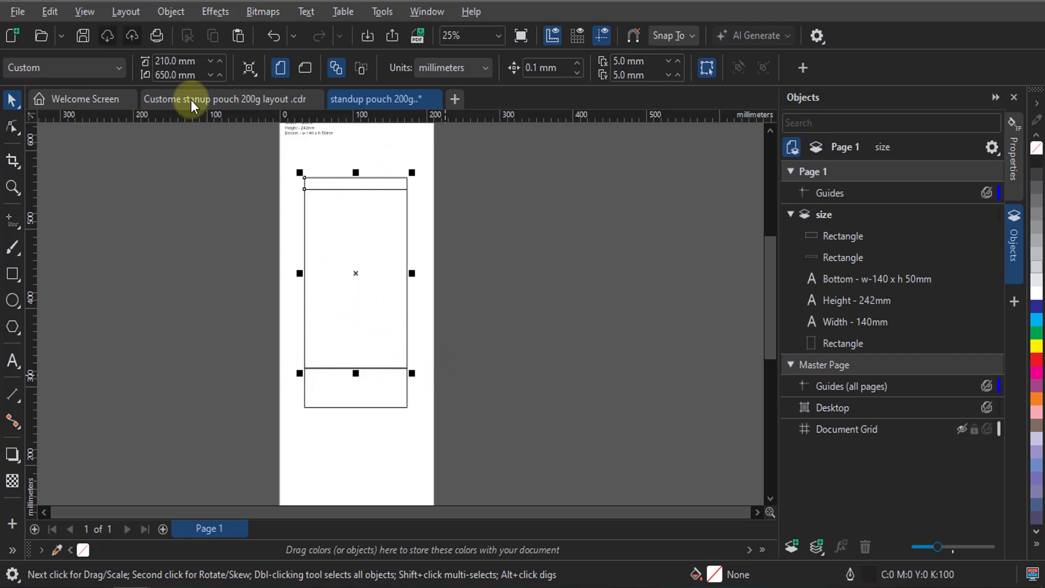
drag(379, 174, 381, 458)
scroll(439, 259, down, 1)
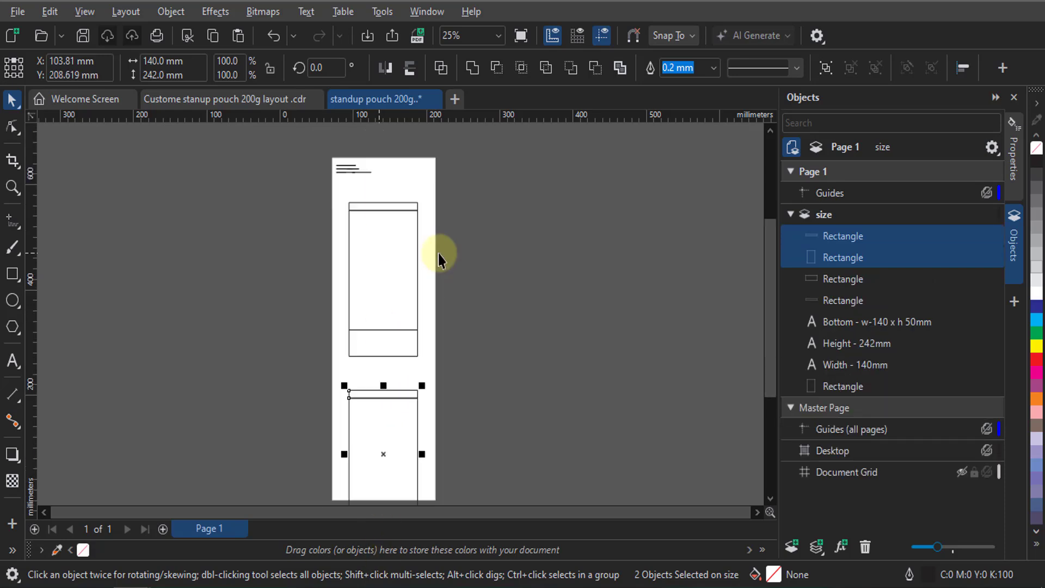
scroll(439, 258, down, 1)
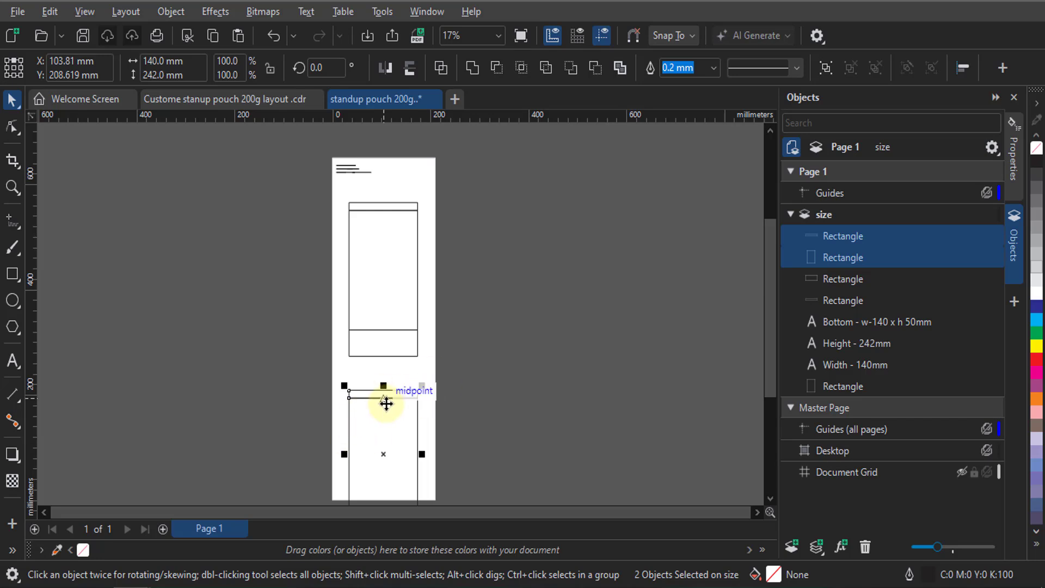
key(ctrl+g)
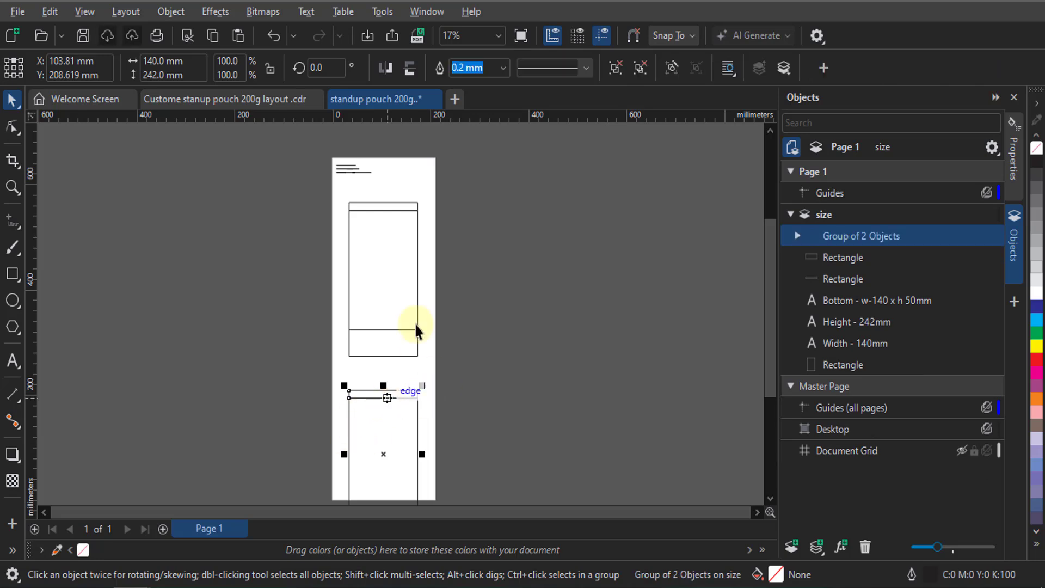
Flip the grouped copy vertically and snap its top edge to the bottom edge of the 50 mm rectangle
click(416, 70)
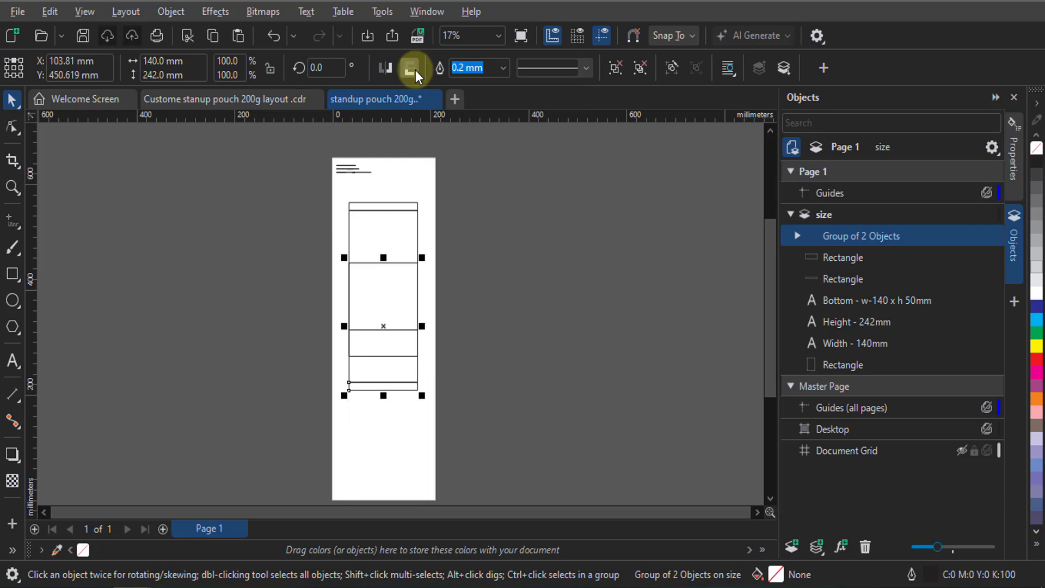
click(13, 68)
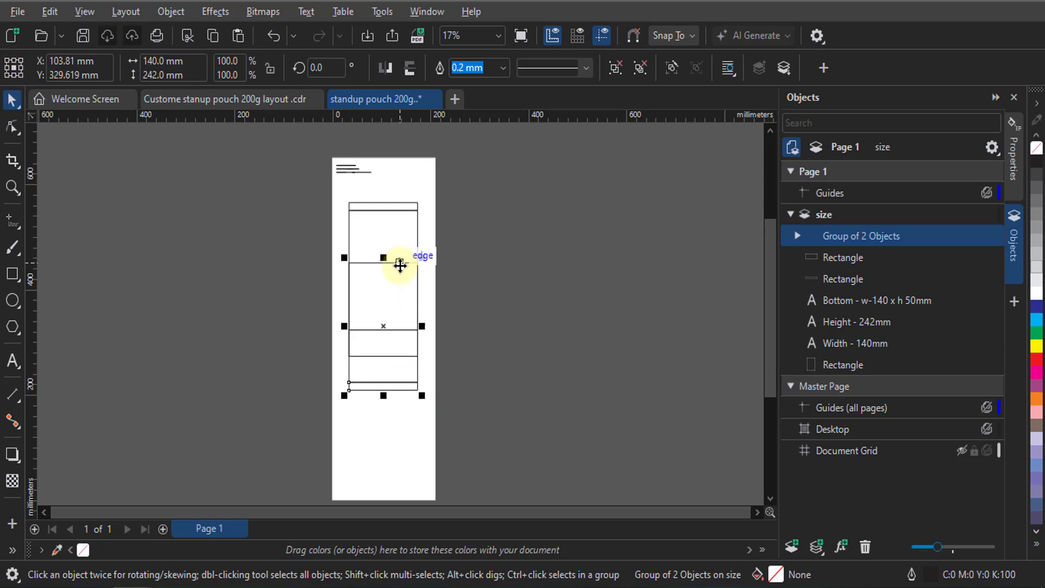
drag(401, 260, 401, 408)
scroll(401, 408, up, 3)
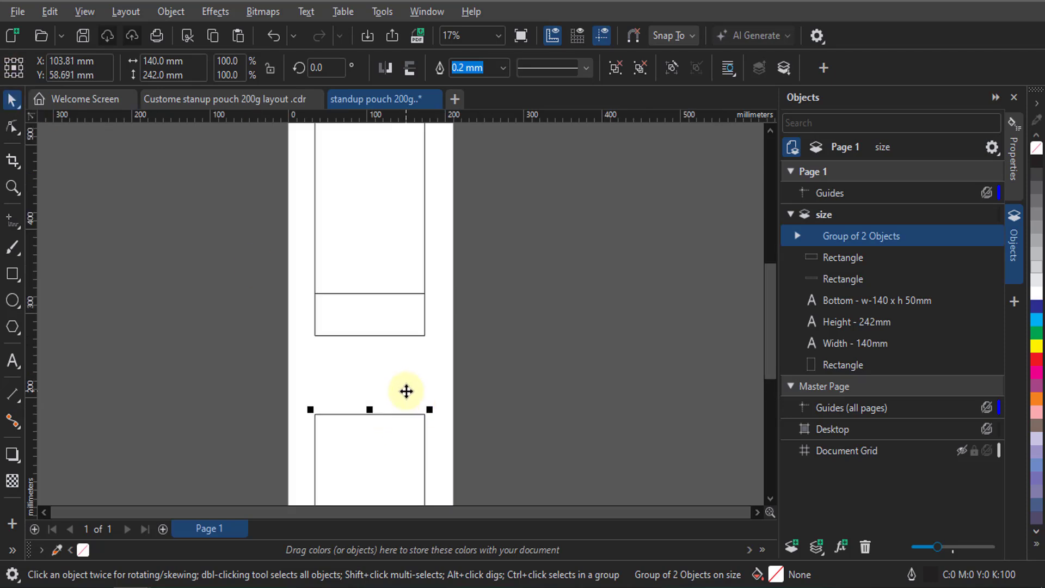
drag(434, 431, 387, 326)
scroll(419, 225, down, 4)
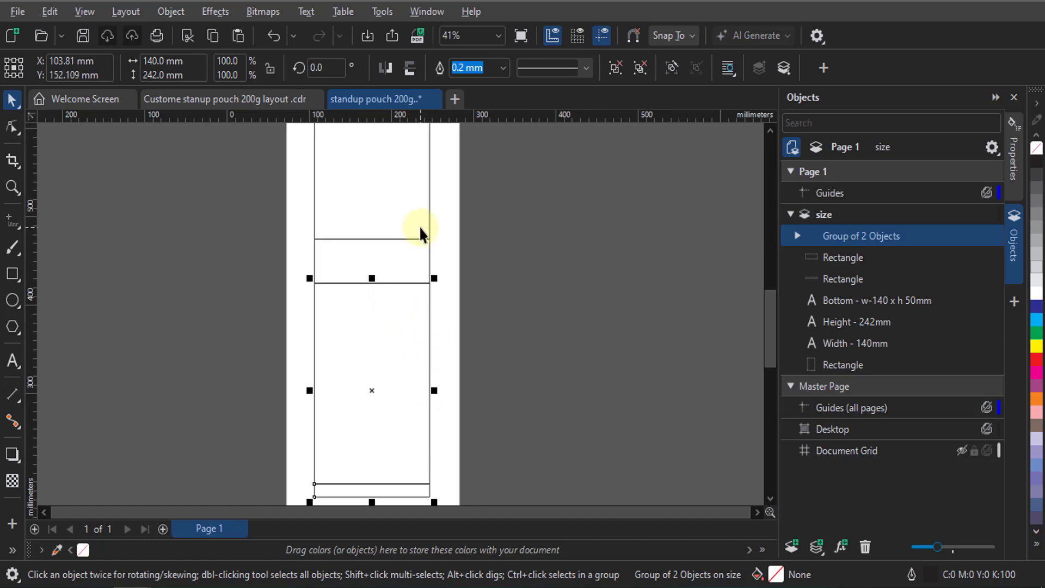
click(529, 357)
scroll(456, 443, up, 3)
scroll(456, 442, down, 4)
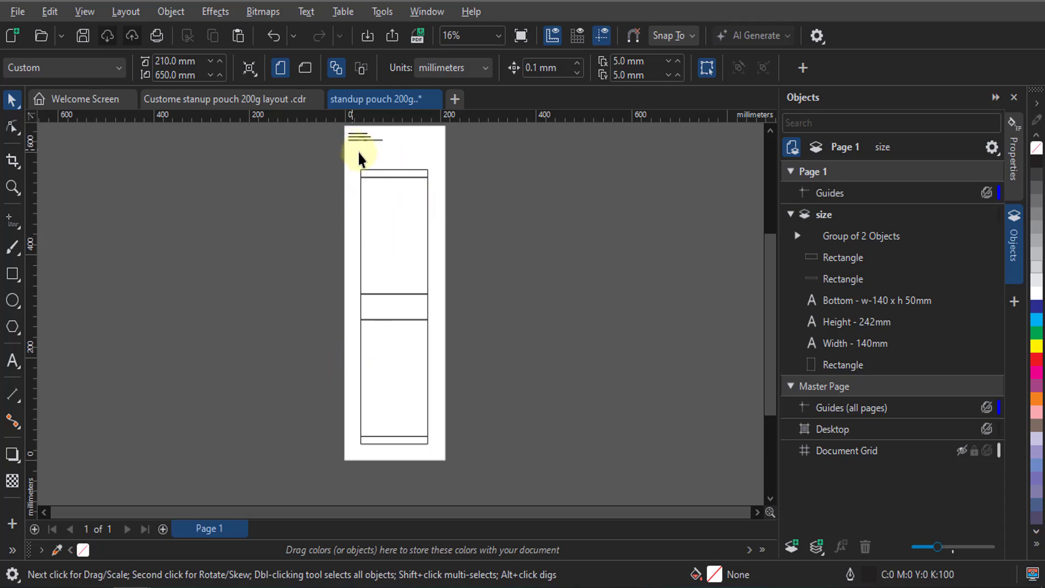
Duplicate the complete pouch layout to the empty area left of the page
scroll(358, 151, up, 3)
scroll(351, 223, up, 2)
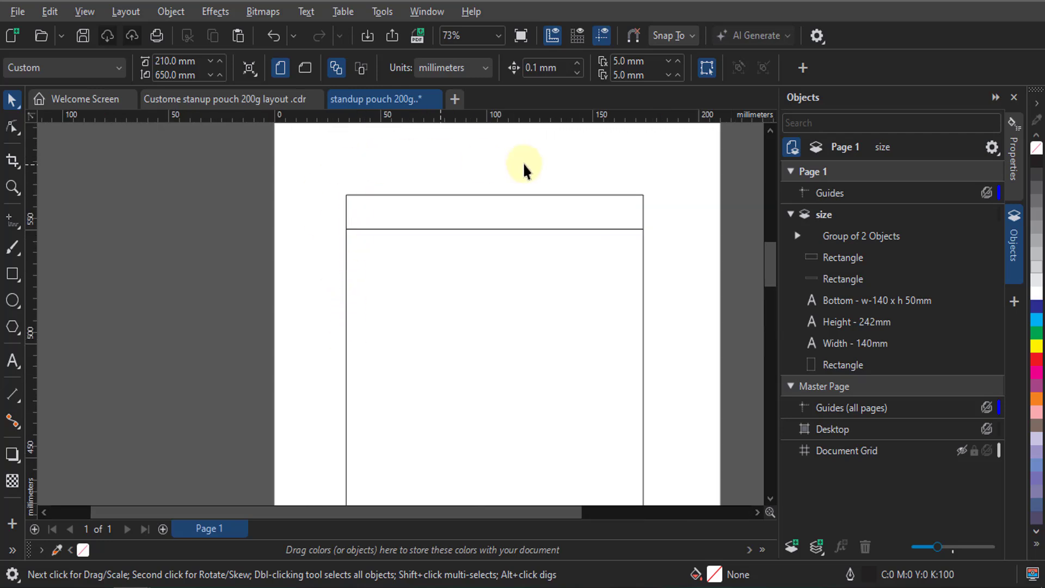
scroll(436, 166, down, 5)
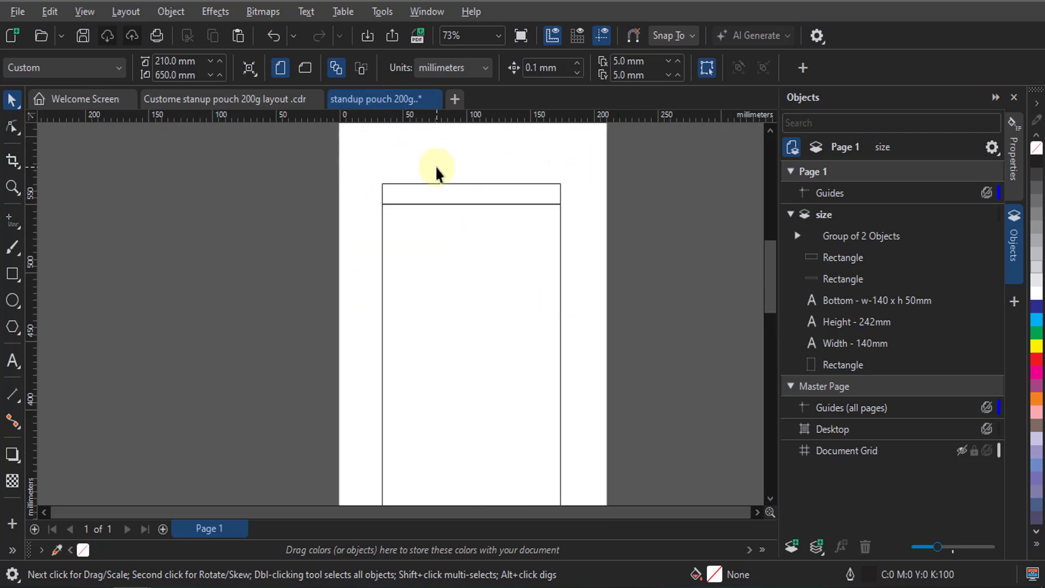
scroll(434, 165, down, 1)
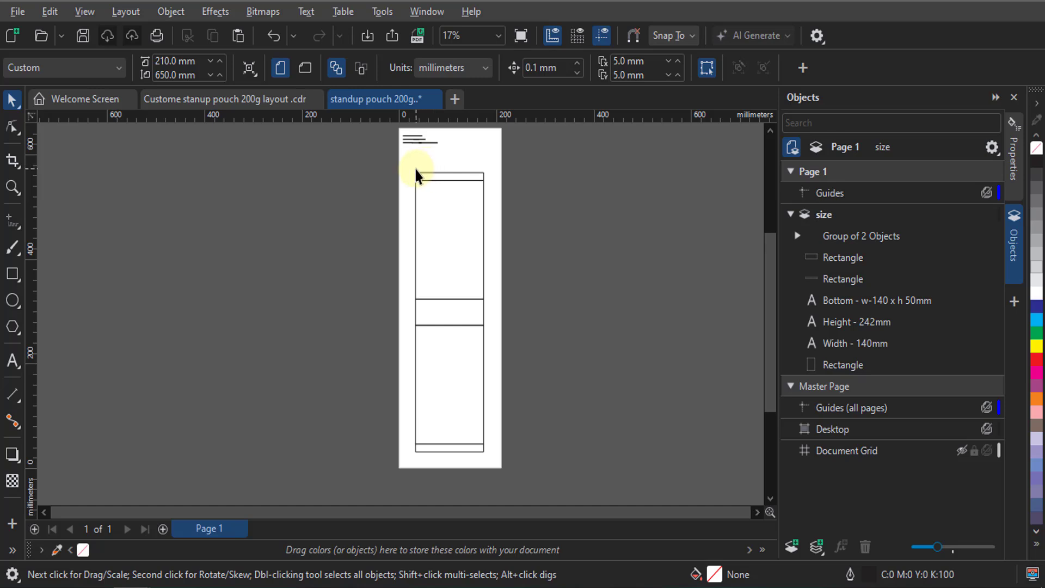
drag(478, 439, 500, 474)
drag(449, 313, 311, 306)
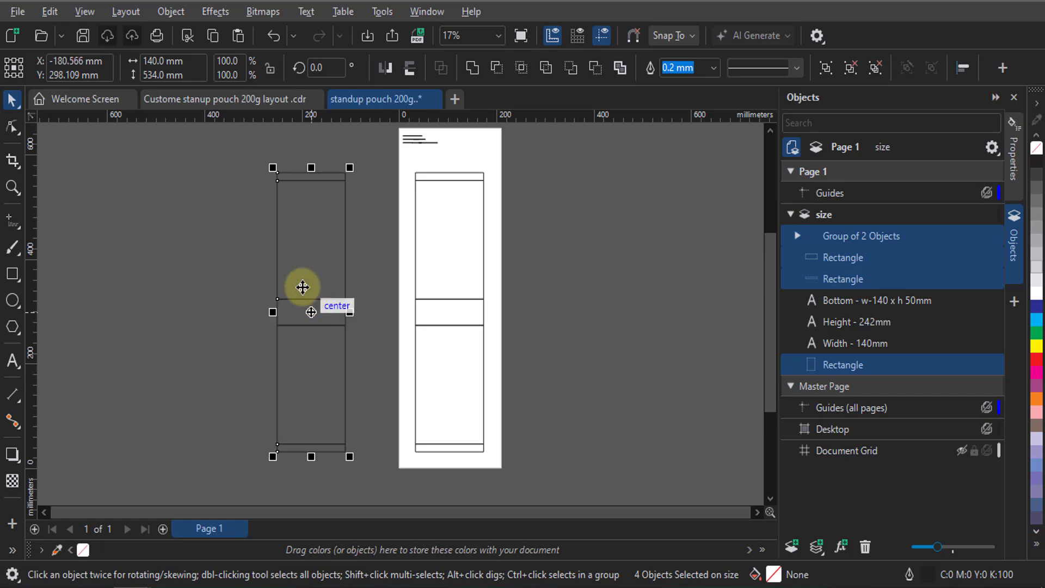
scroll(292, 185, up, 2)
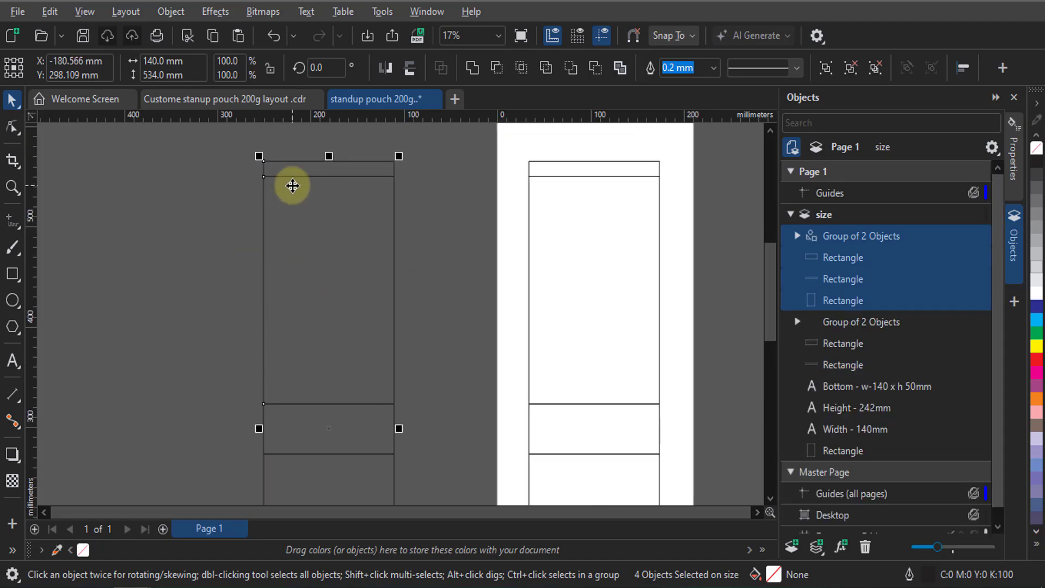
scroll(296, 184, down, 3)
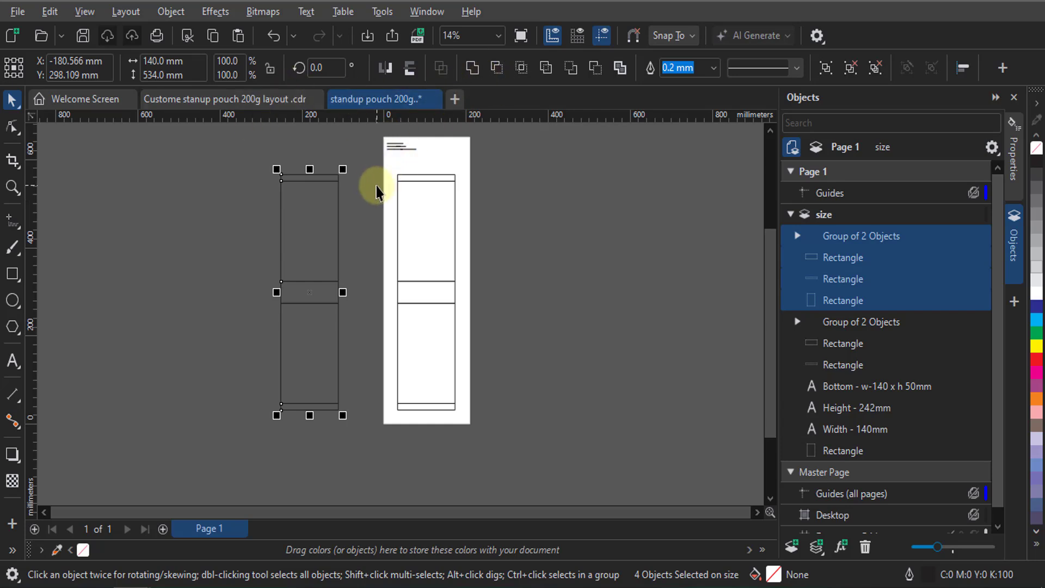
Weld the copied shapes beside the page into a single outline
key(ctrl+g)
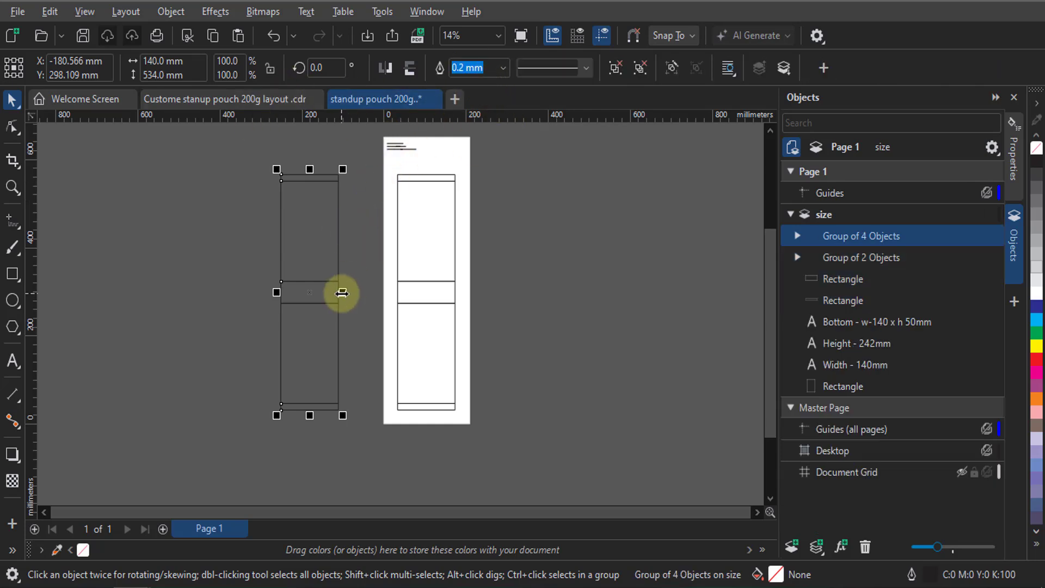
key(ctrl+u)
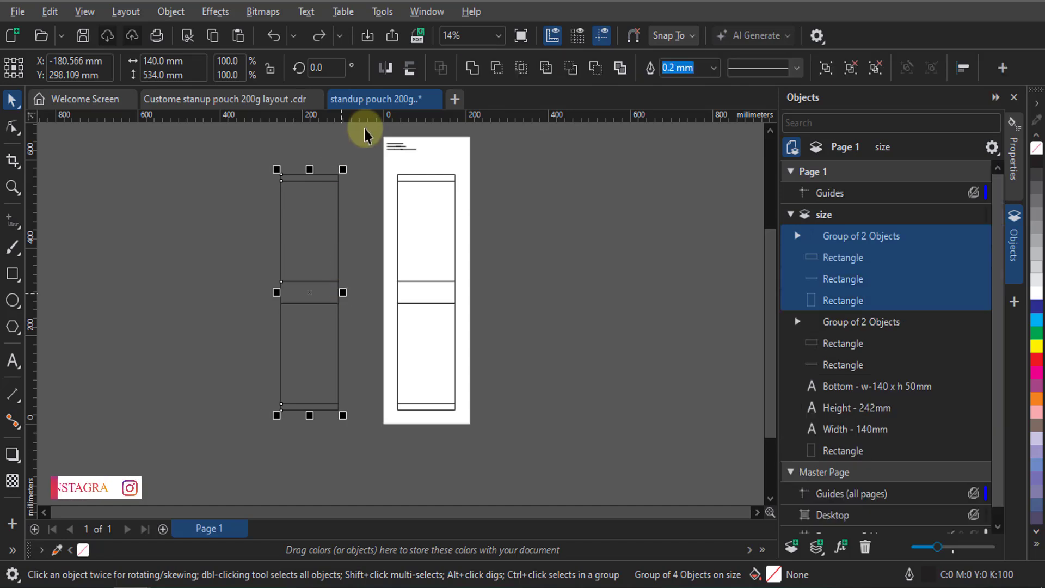
click(466, 72)
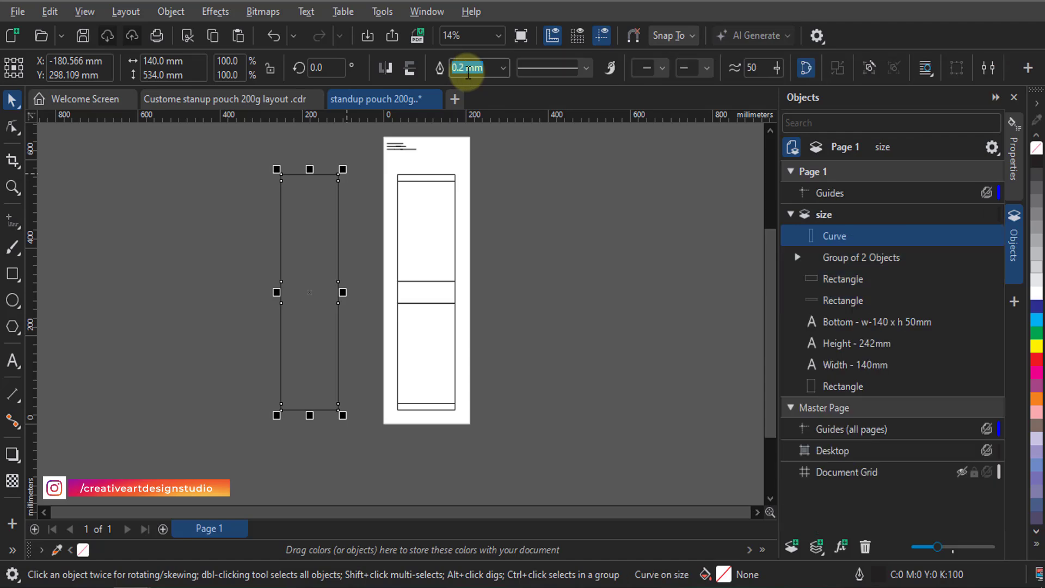
Align the welded outline's centre to the 50 mm rectangle so it sits over the original layout, and deselect both
scroll(438, 190, up, 1)
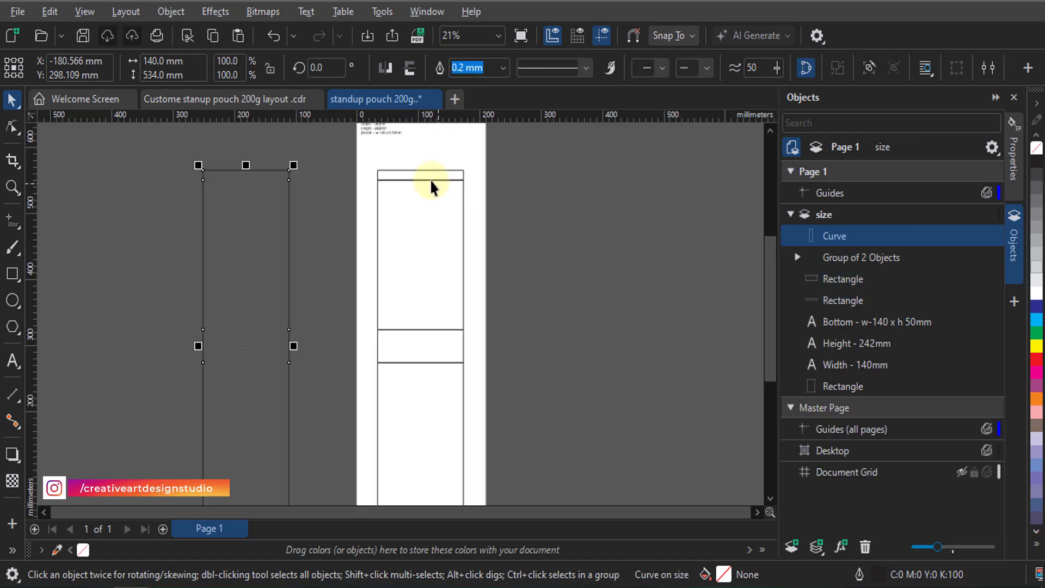
shift+click(464, 348)
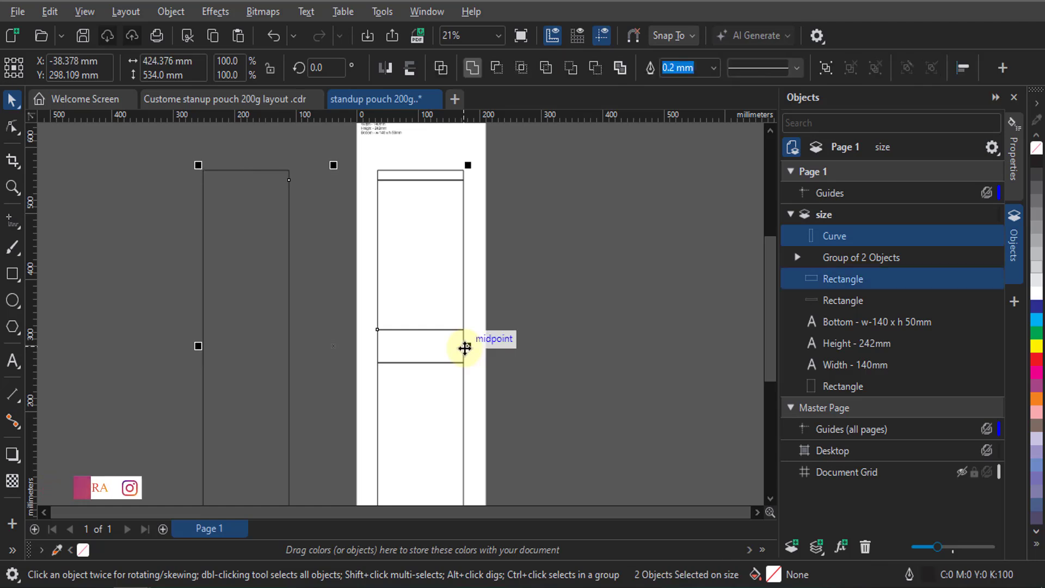
key(e)
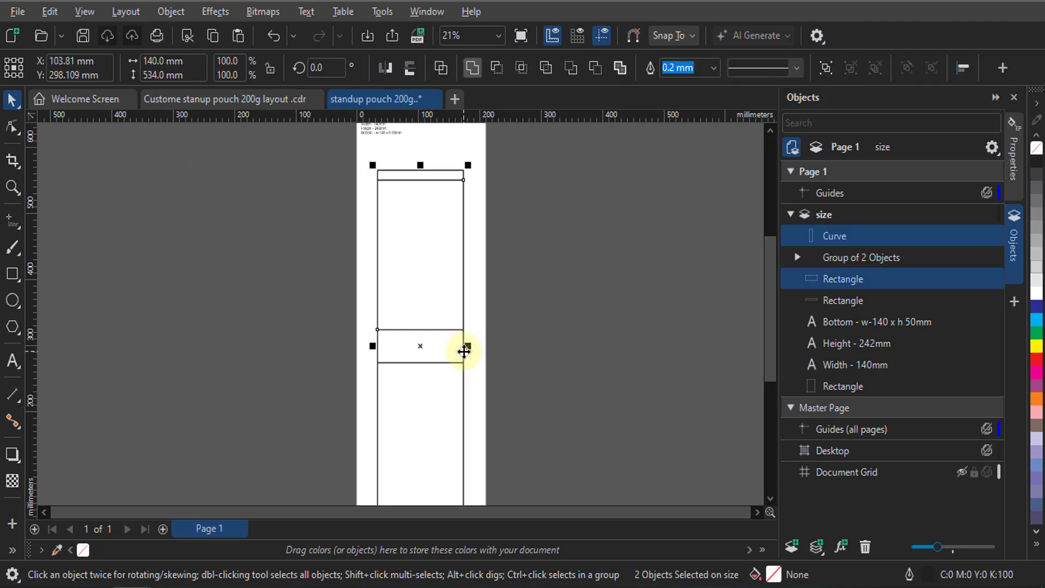
click(560, 257)
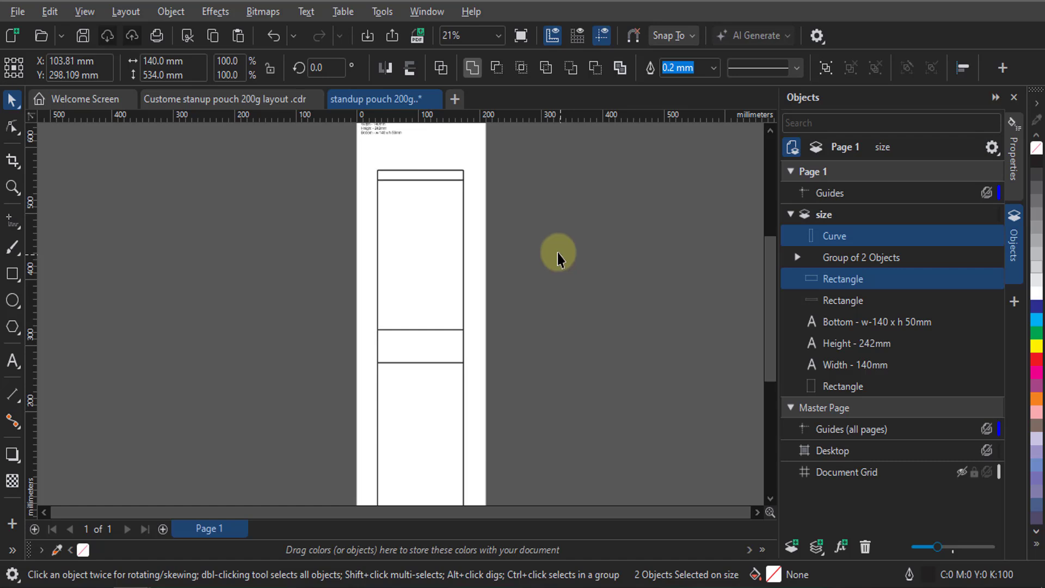
Colour the welded shape's outline magenta (C:0 M:100 Y:0 K:0), undoing any trial move of the shape
scroll(426, 158, up, 3)
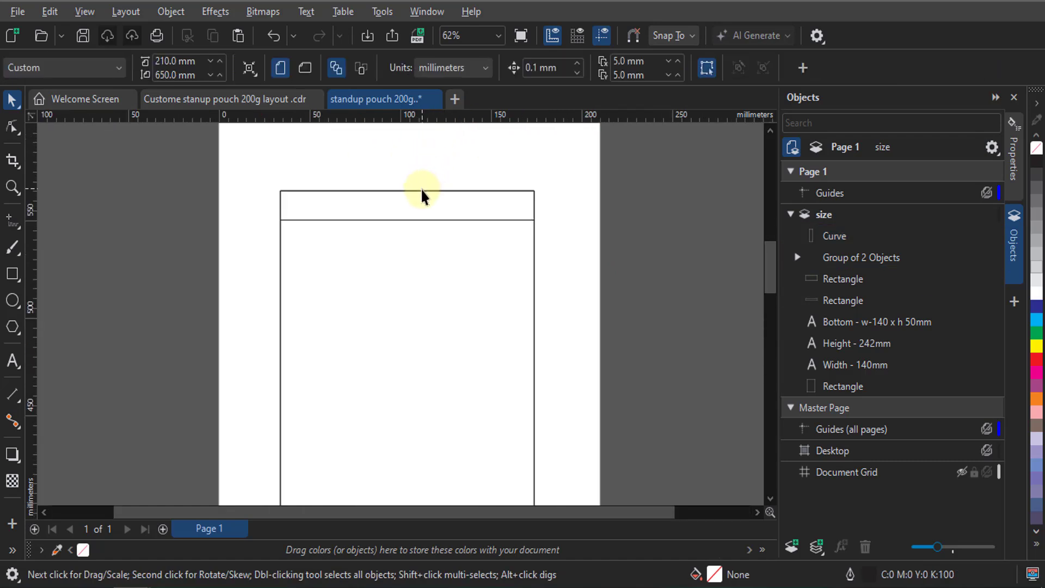
drag(422, 188, 359, 159)
key(ctrl+z)
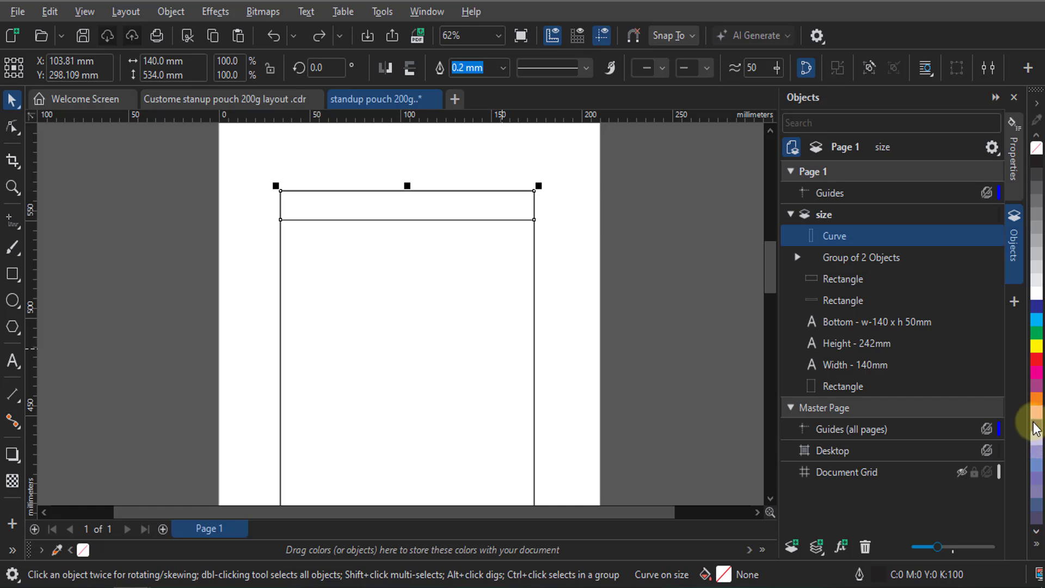
right_click(1036, 374)
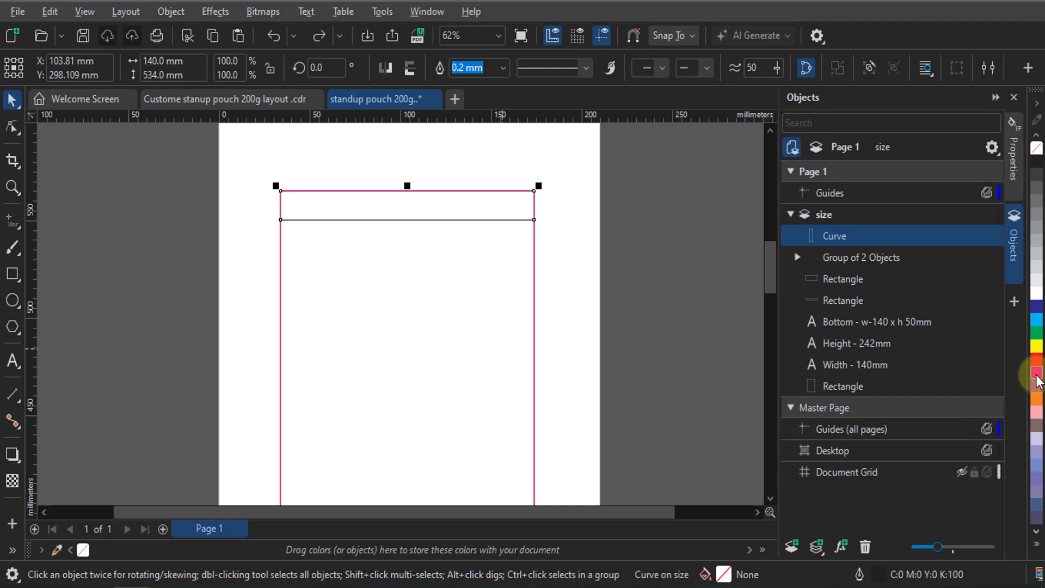
scroll(289, 179, up, 3)
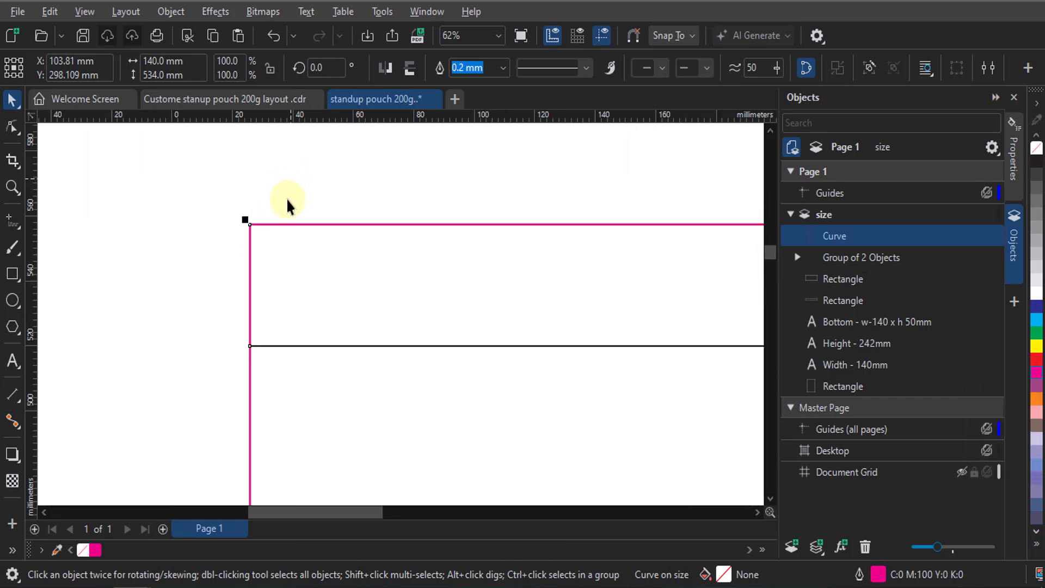
Apply a one-step outside contour with an 8 mm offset to the magenta pouch outline
scroll(287, 205, down, 5)
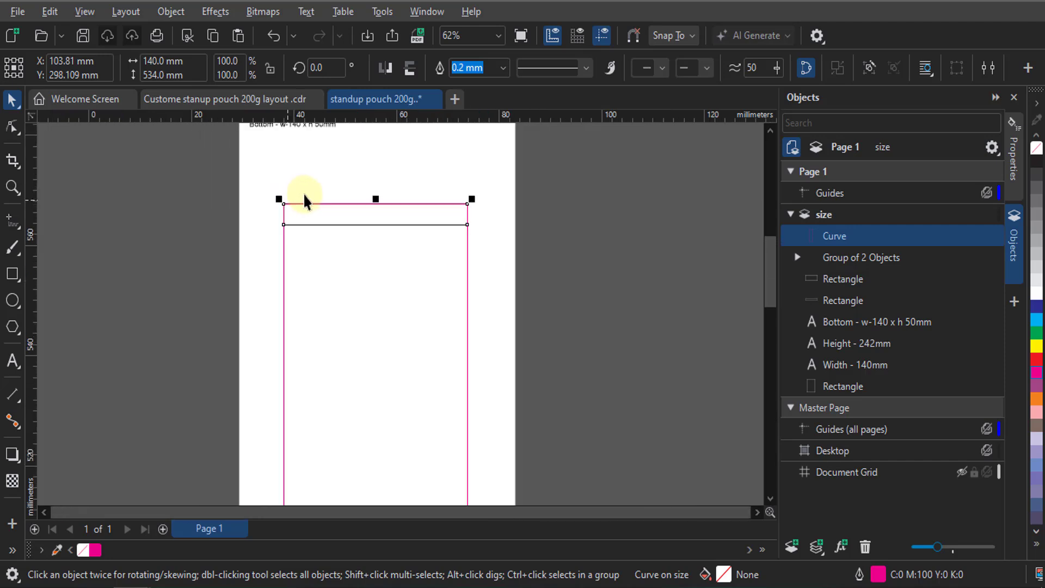
scroll(306, 197, up, 5)
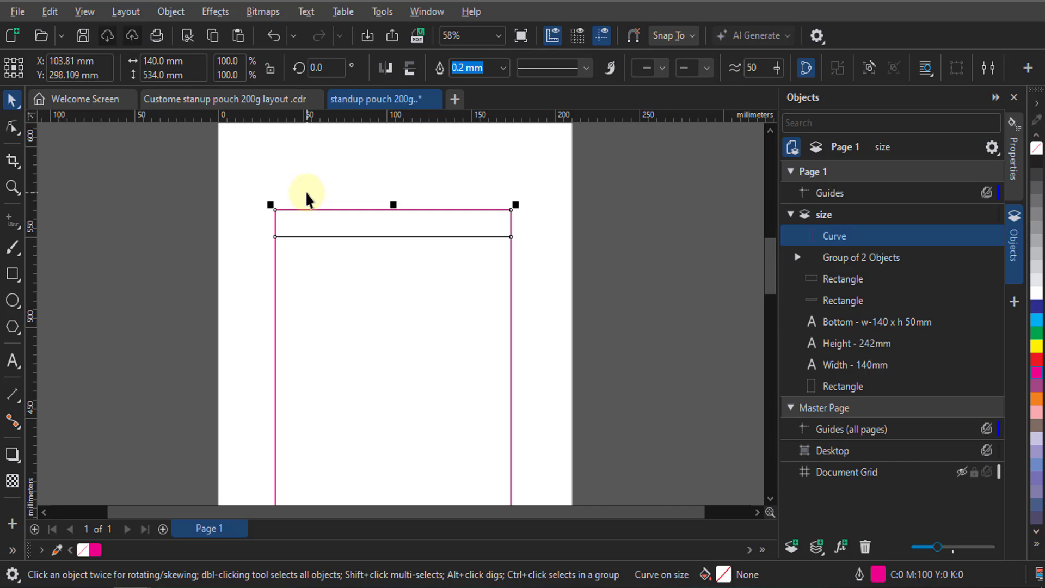
scroll(261, 207, up, 5)
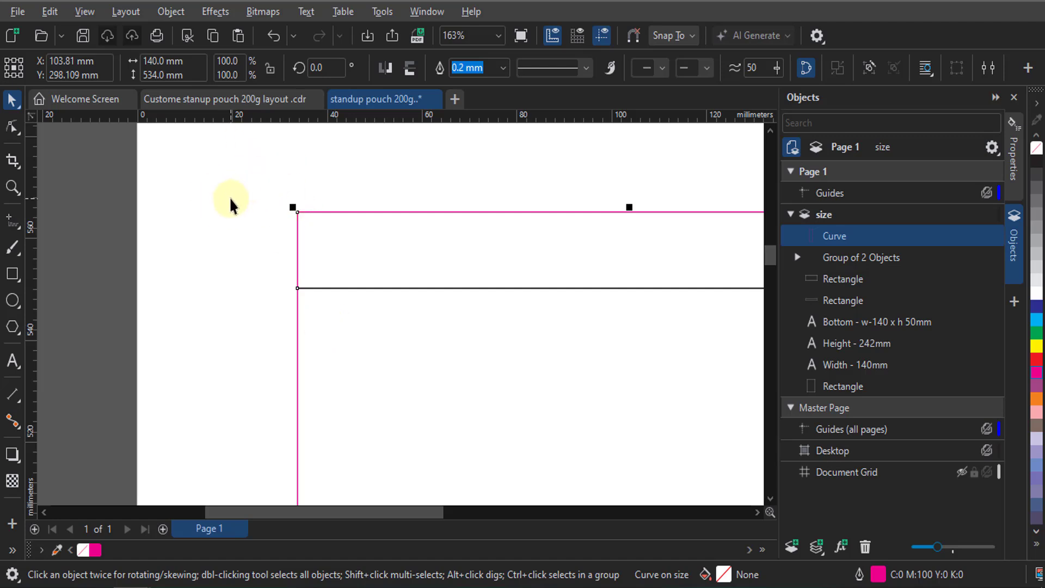
scroll(268, 212, down, 5)
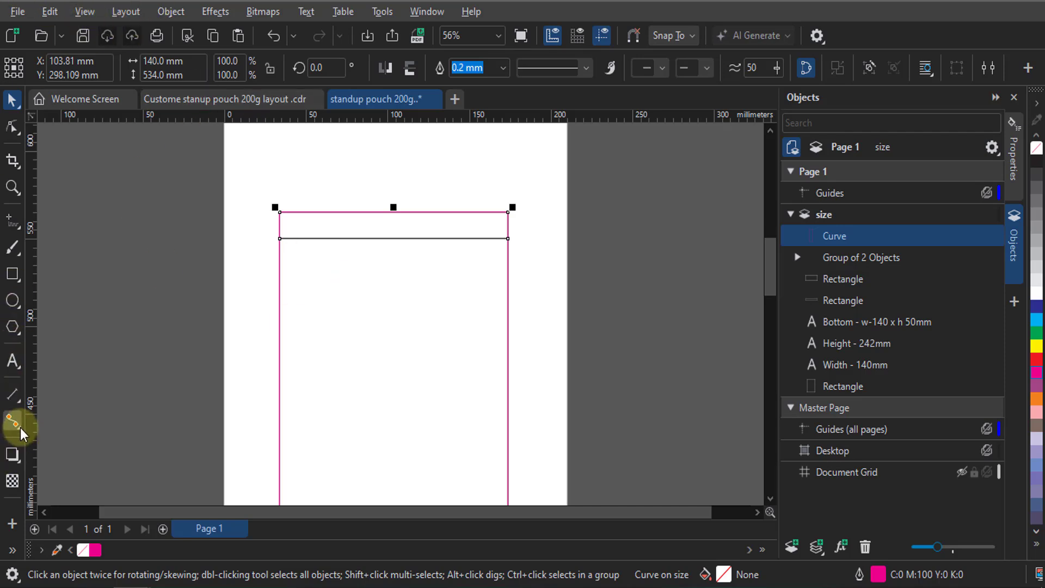
click(18, 457)
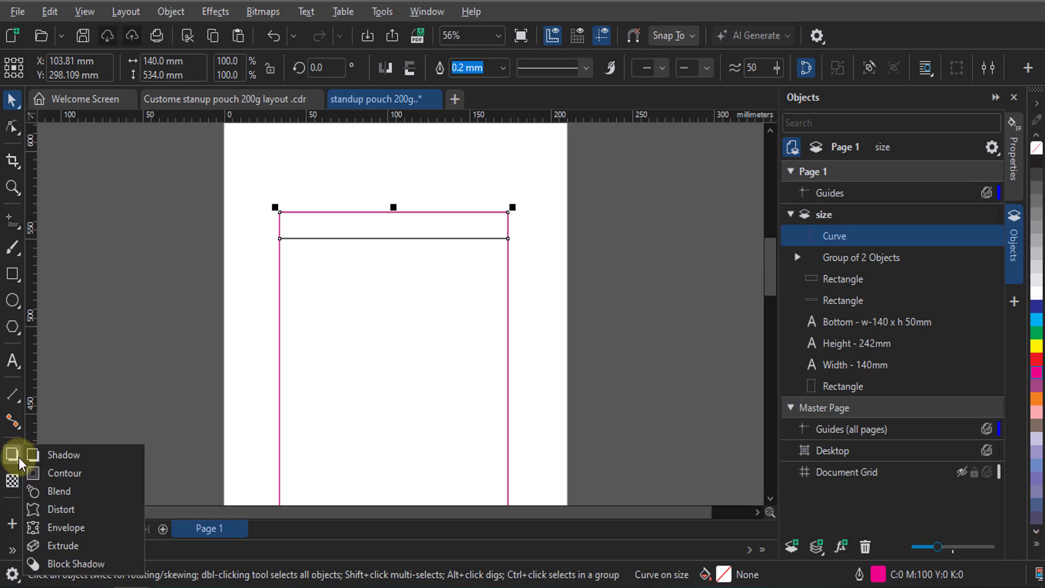
click(63, 472)
double_click(546, 68)
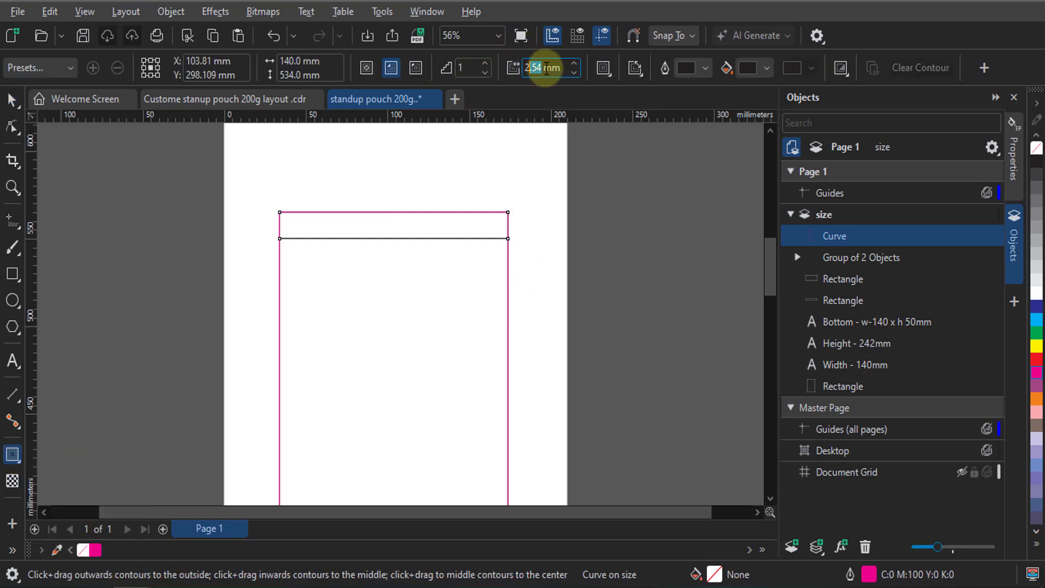
drag(542, 68, 506, 73)
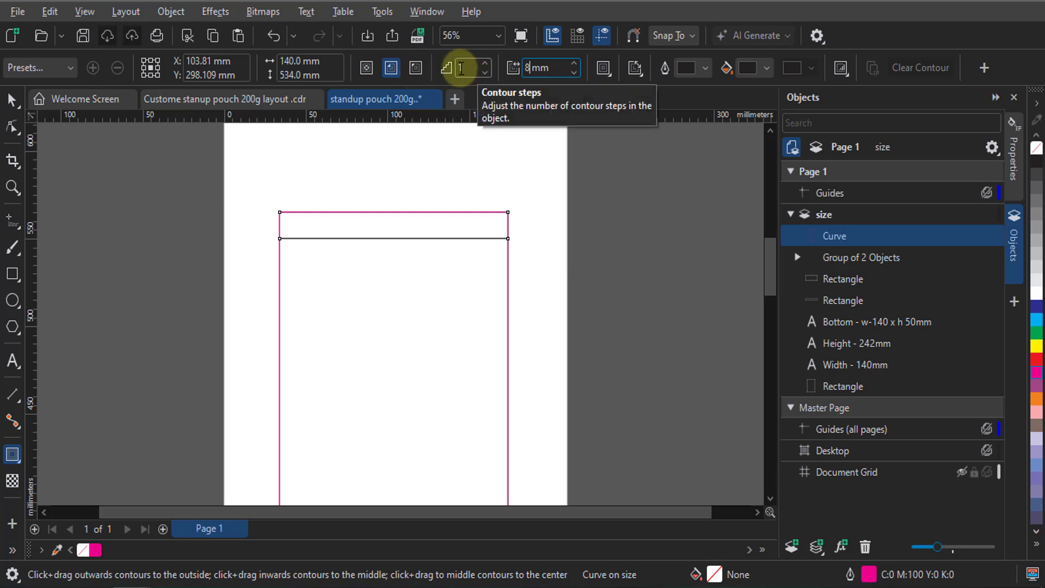
click(420, 64)
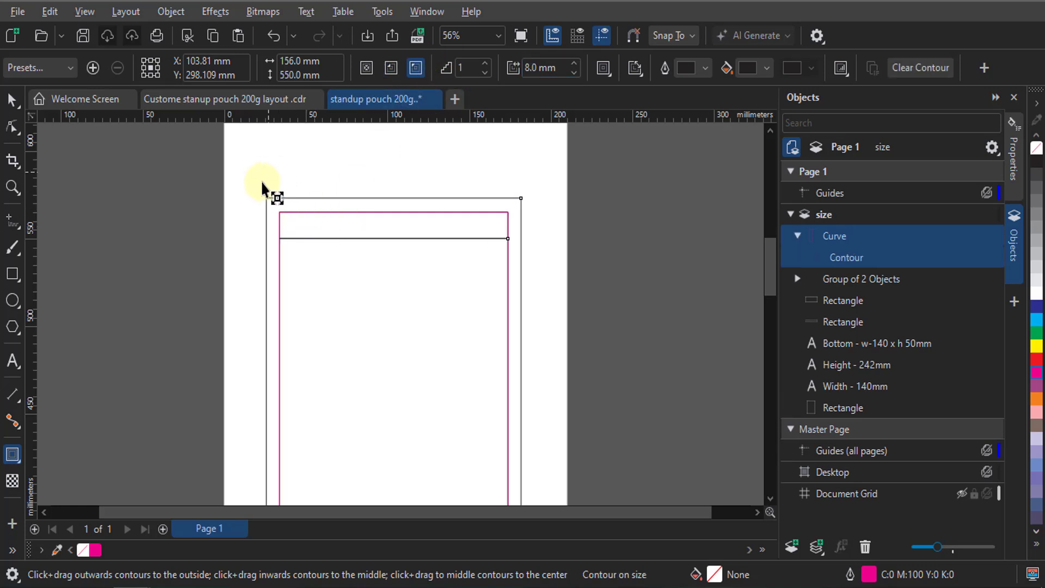
Break the contour apart from the magenta outline and deselect both curves
click(11, 102)
key(space)
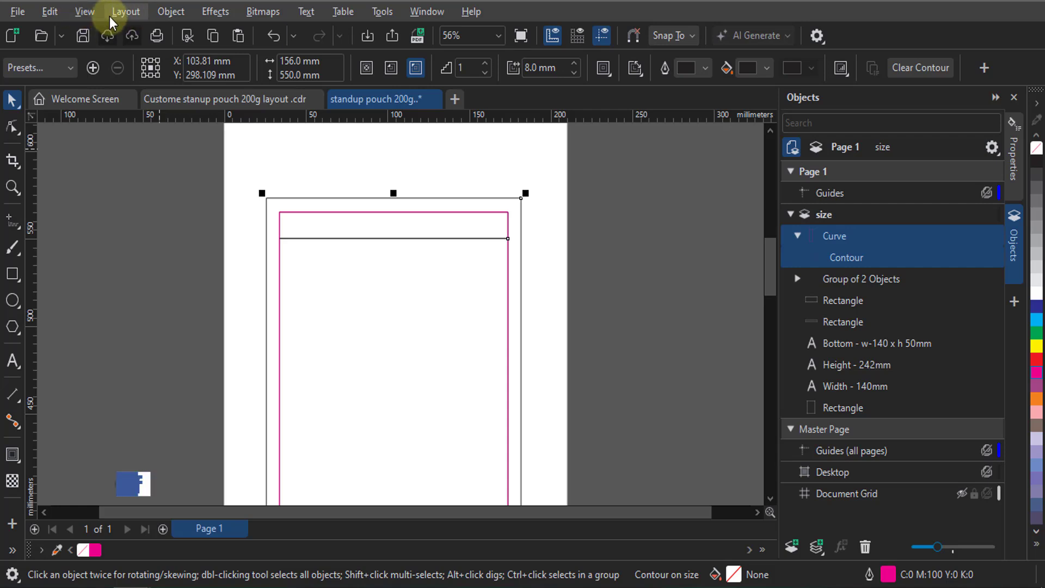
click(170, 11)
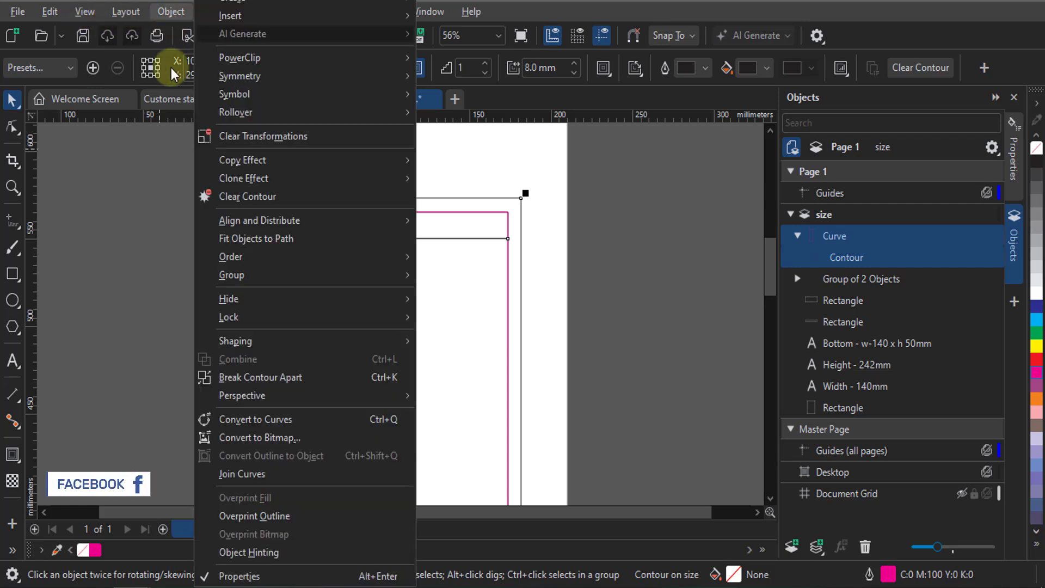
click(260, 377)
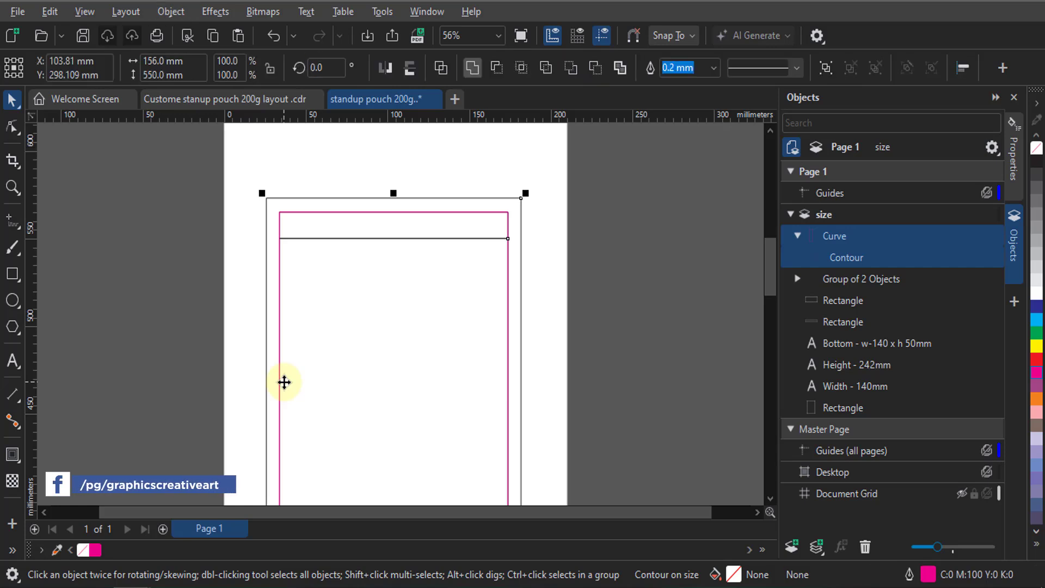
click(319, 191)
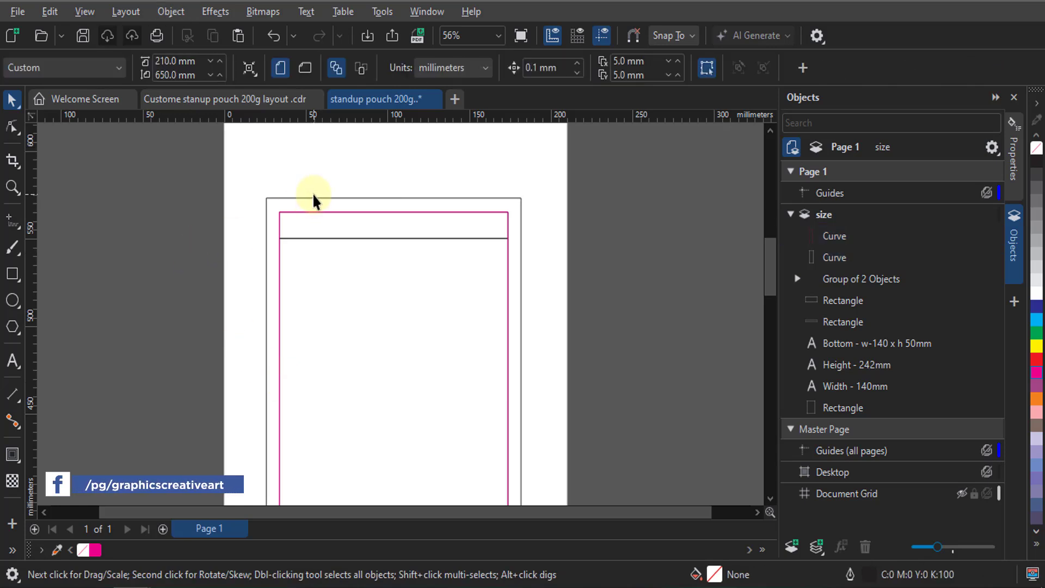
Colour the outer contour curve's outline red (C:0 M:100 Y:100 K:0), undoing any trial move of the curve, and deselect it
click(314, 201)
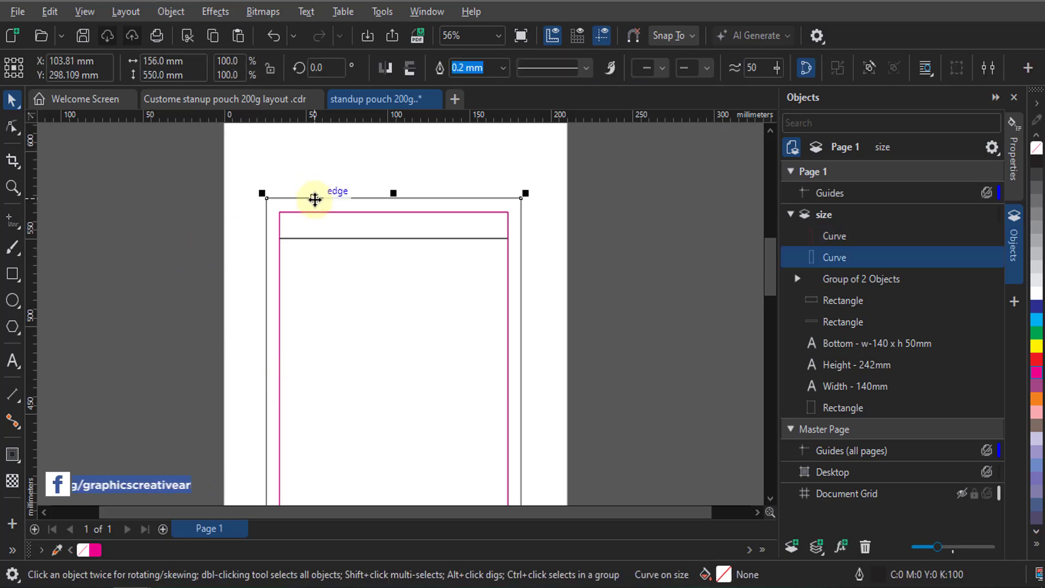
drag(314, 200, 255, 158)
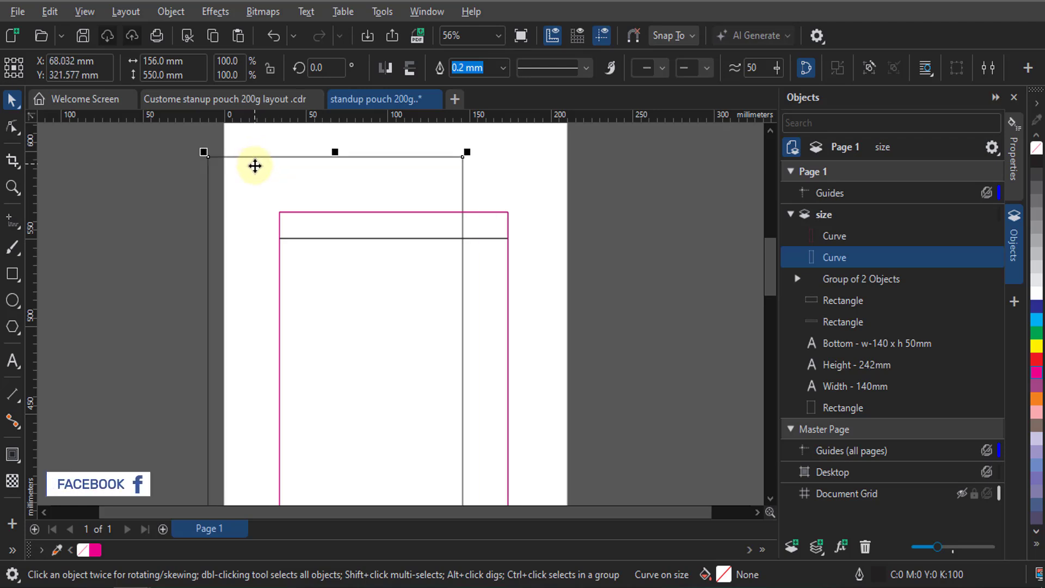
key(ctrl+z)
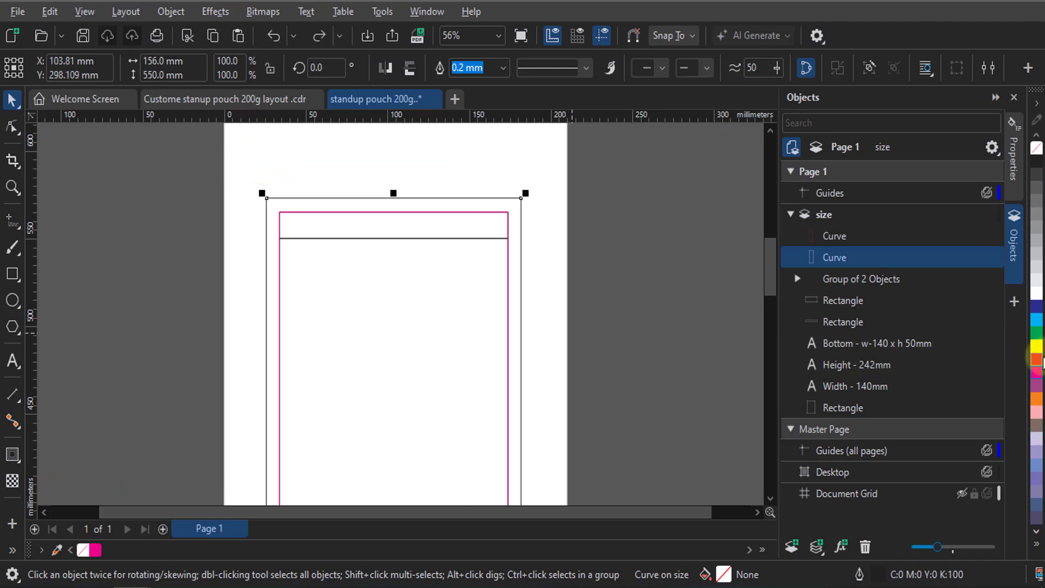
right_click(1037, 372)
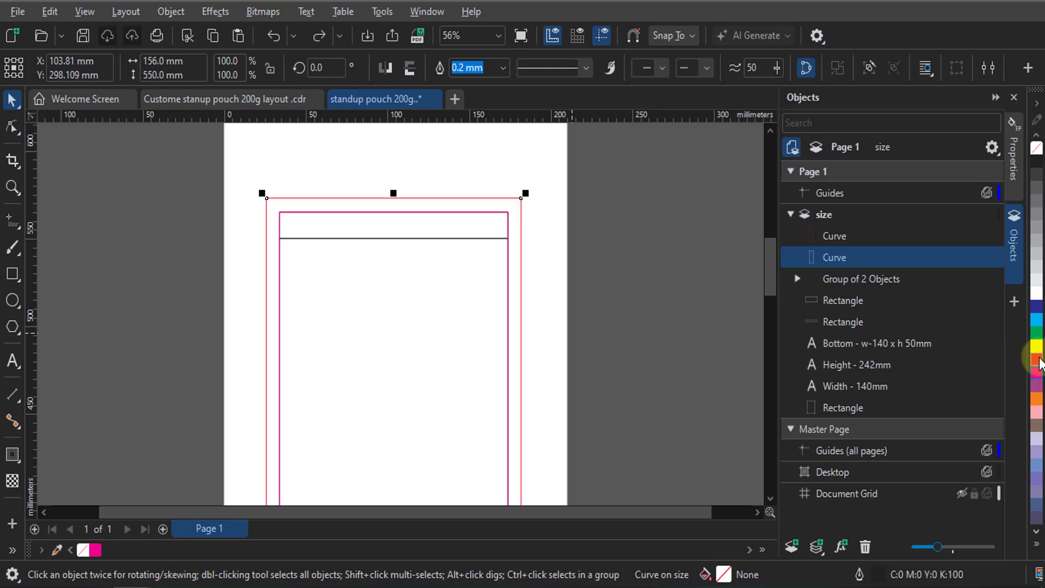
scroll(290, 191, up, 3)
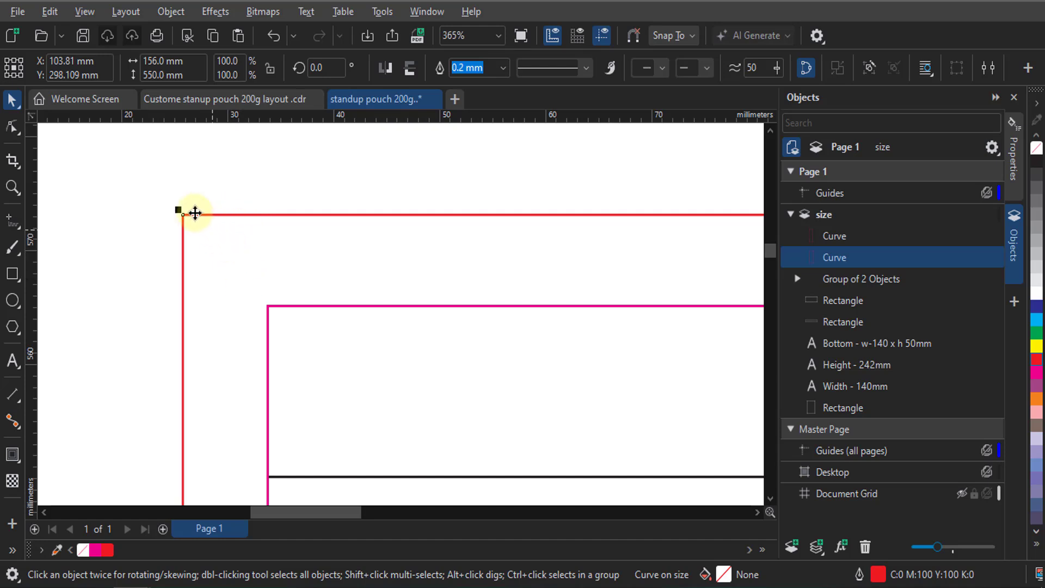
scroll(463, 323, down, 2)
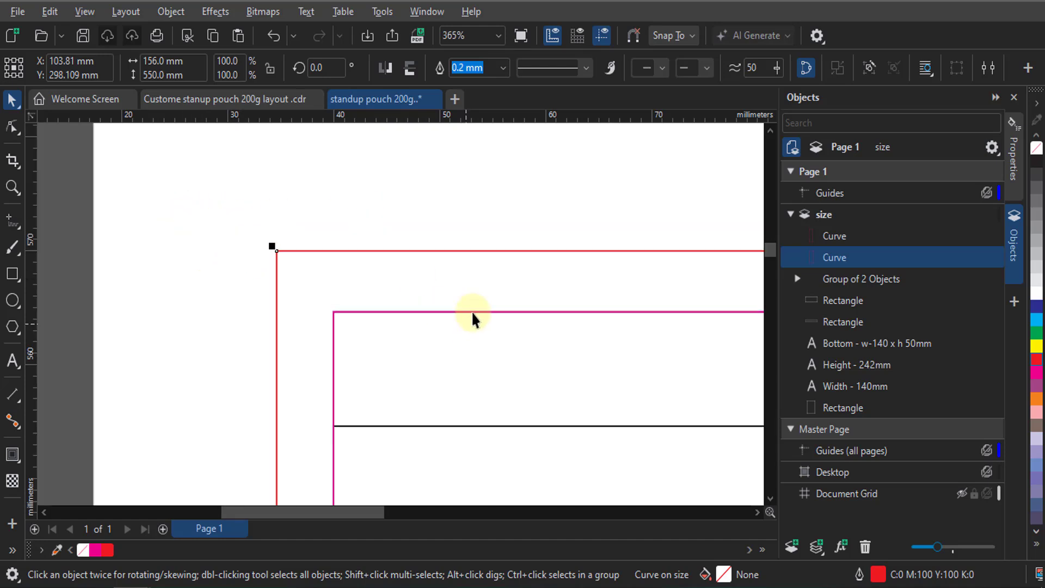
click(302, 237)
Draw a square about 3.9 mm wide outside the red outline's upper-left corner, filled green (C:100 M:0 Y:100 K:0) without an outline
click(11, 275)
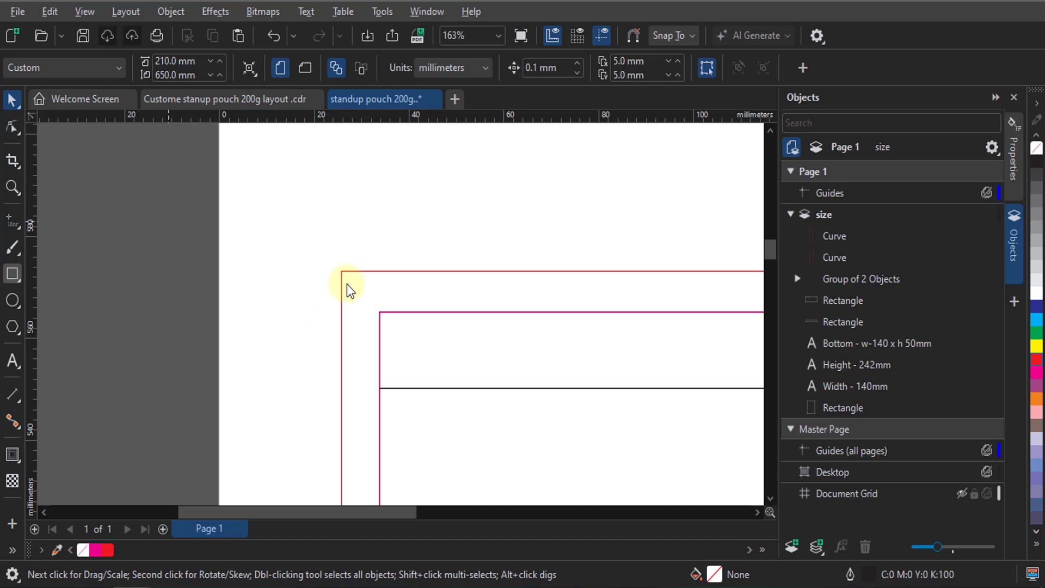
scroll(344, 275, down, 2)
drag(168, 251, 209, 303)
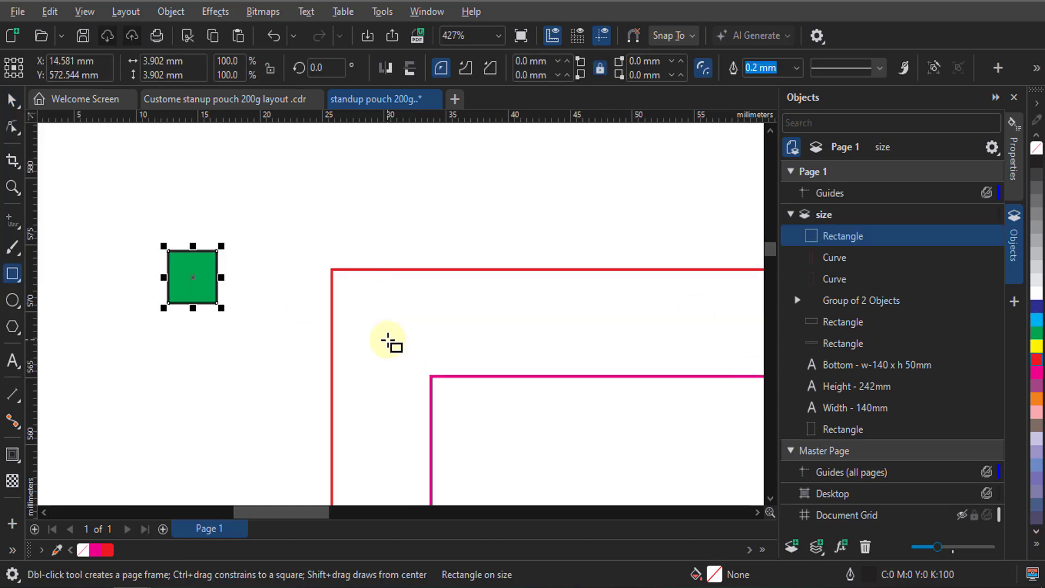
right_click(1035, 148)
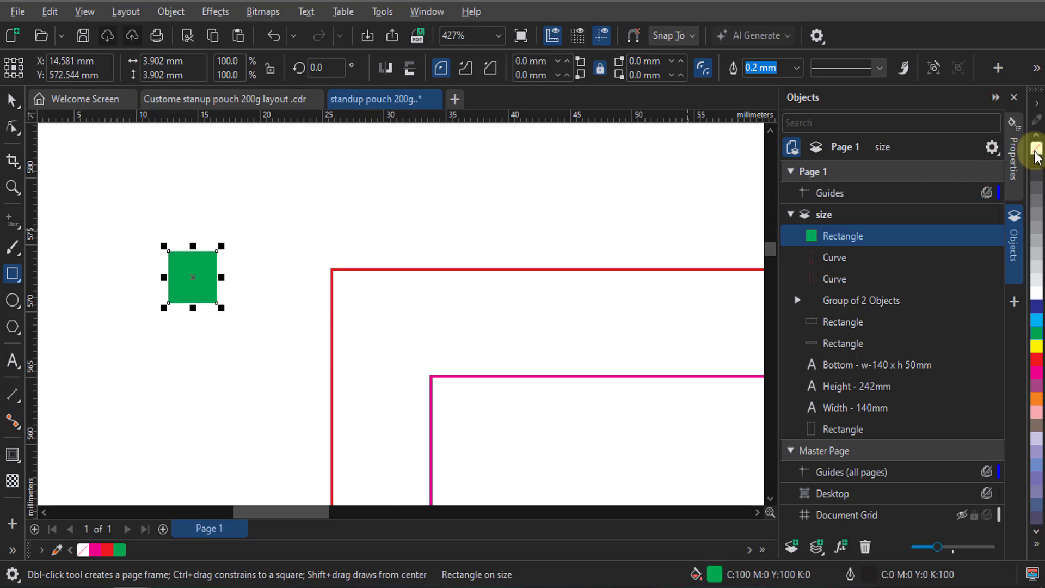
Set the green square's width and height to 3 mm
double_click(158, 61)
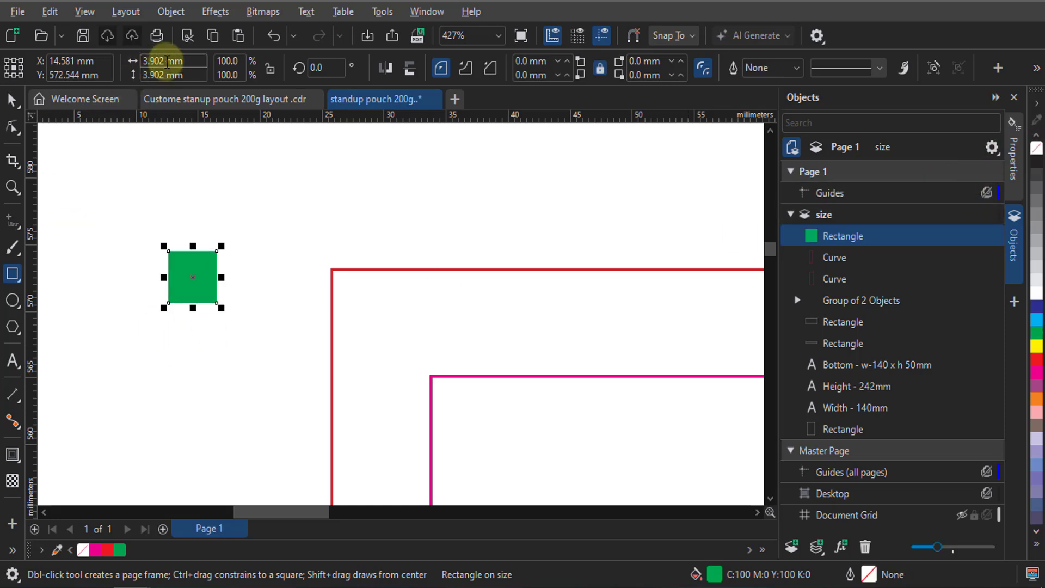
text(3)
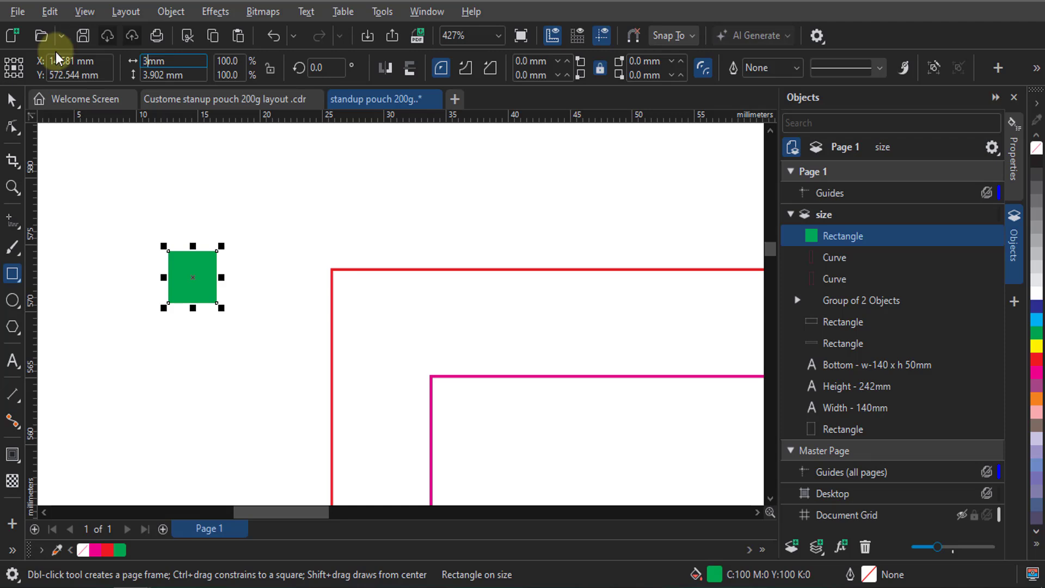
key(Tab)
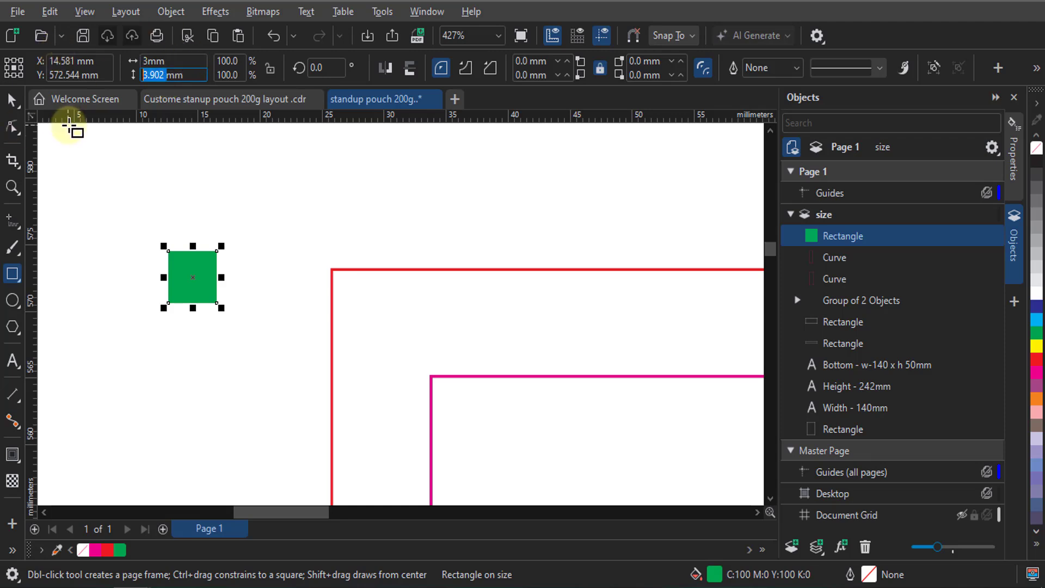
text(3)
key(Return)
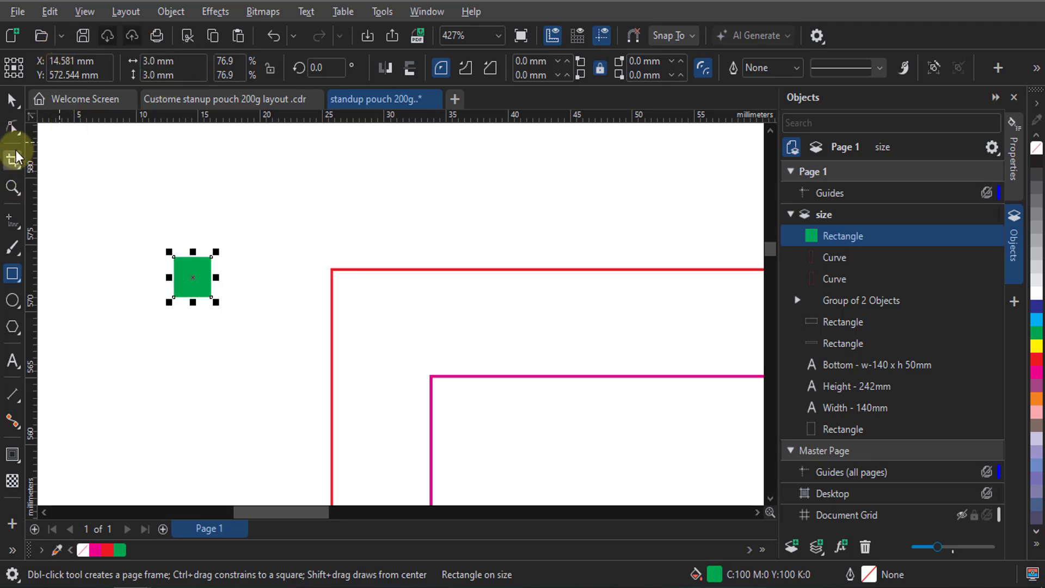
Duplicate the green square straight below itself and fill the copy orange (C:0 M:60 Y:100 K:0)
click(12, 100)
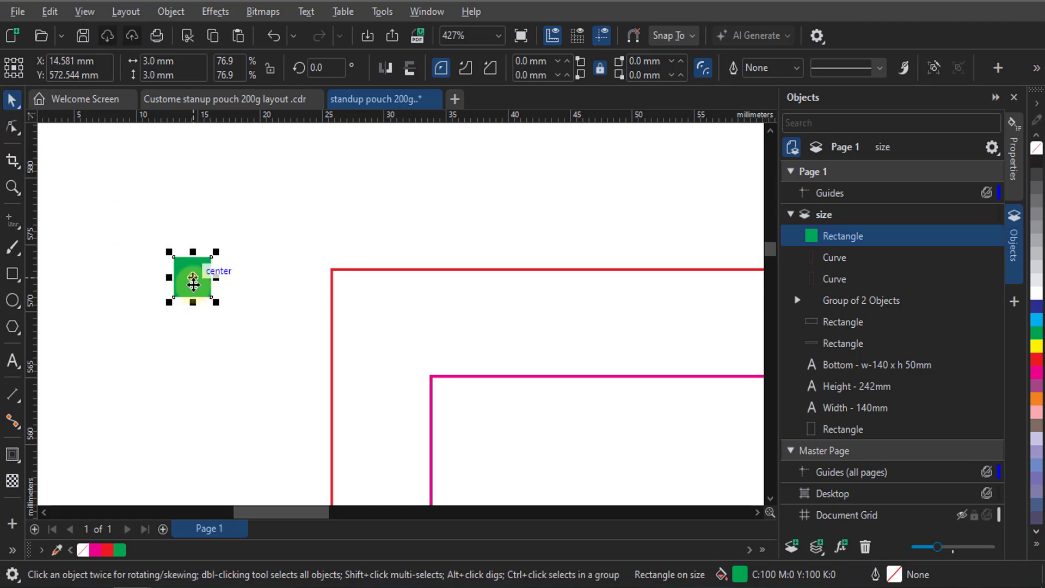
drag(213, 278, 216, 344)
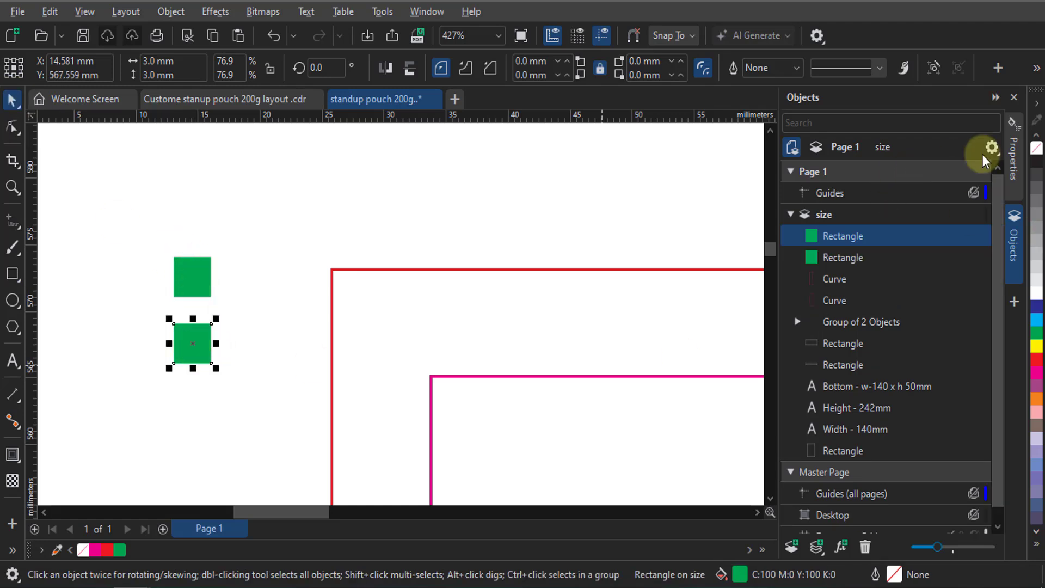
click(1038, 405)
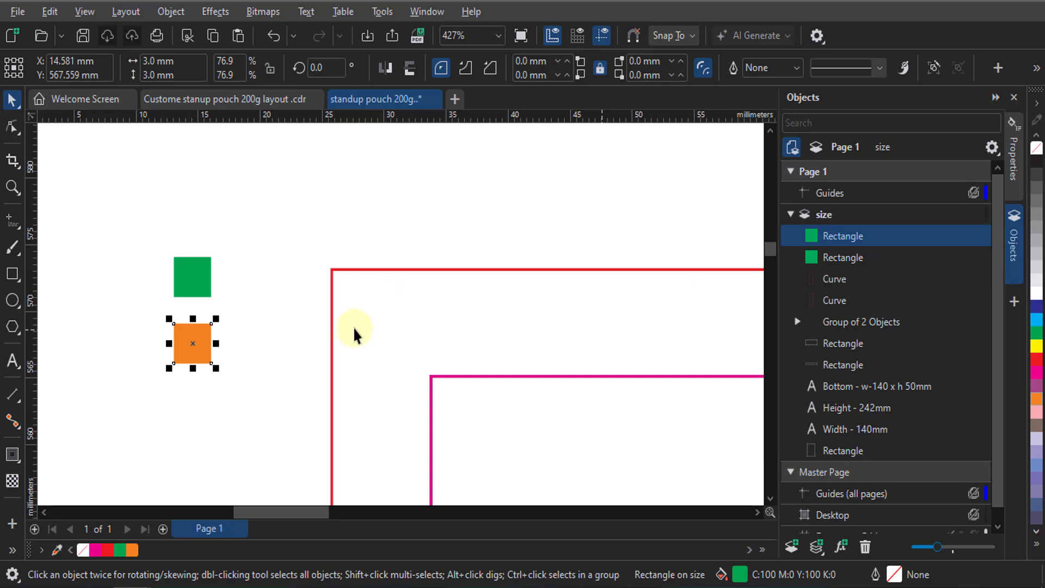
Set the orange square's width and height to 5 mm
double_click(151, 61)
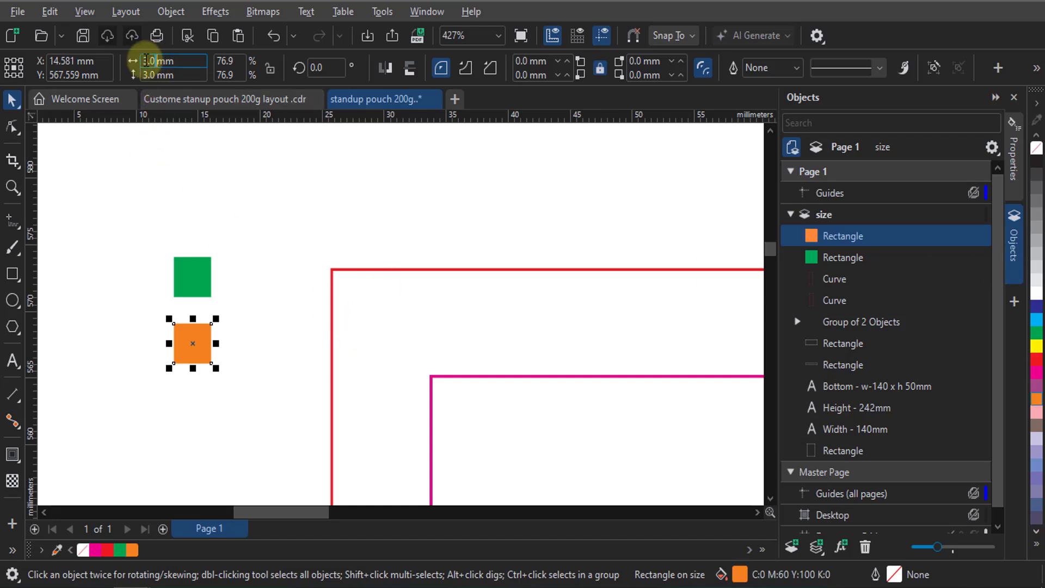
text(5)
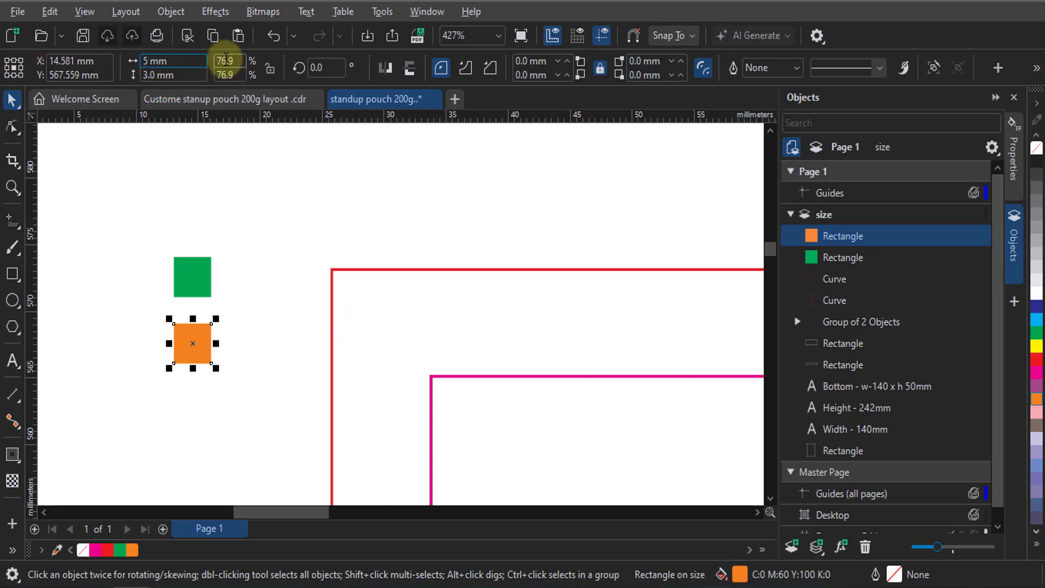
click(158, 74)
double_click(157, 74)
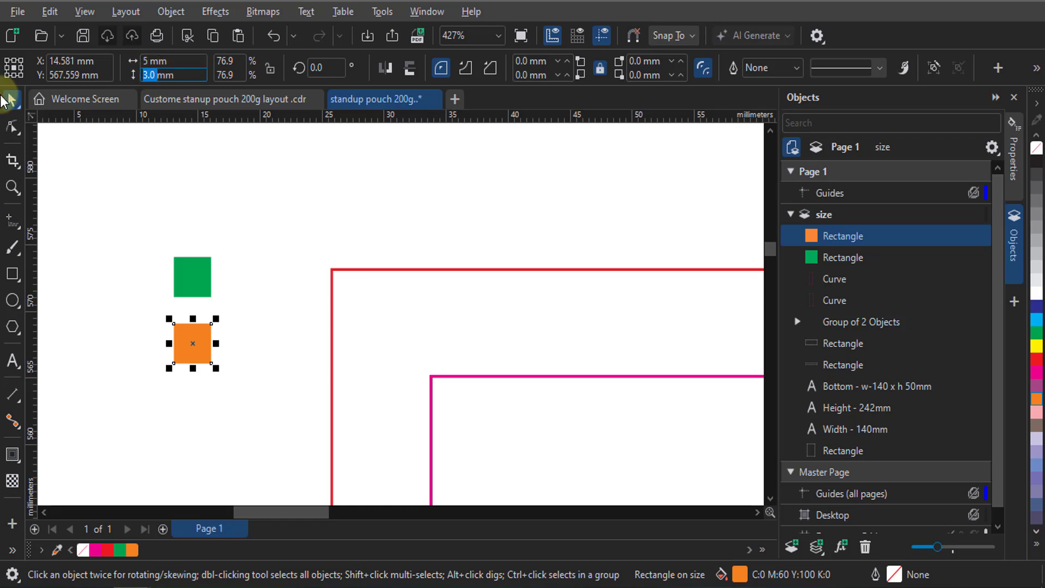
text(5)
key(Return)
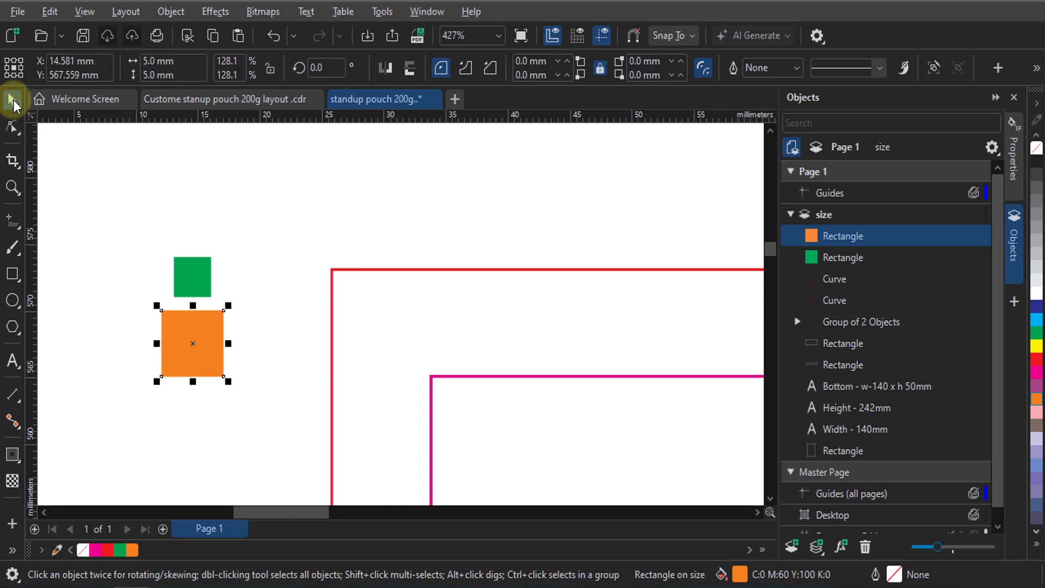
Move the orange square so its upper-left corner snaps to the green square's lower-right corner
click(182, 304)
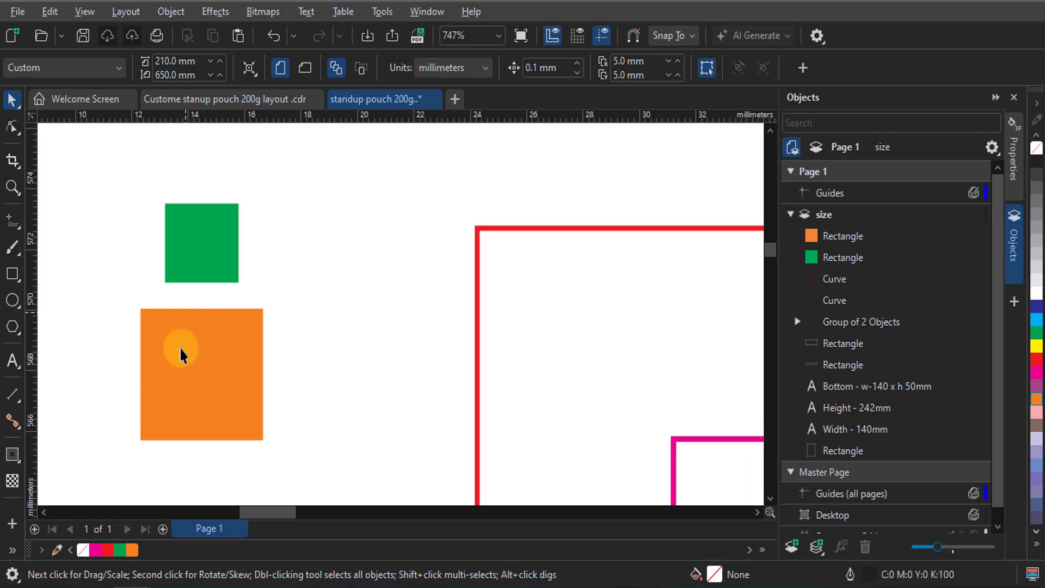
click(149, 315)
drag(148, 313, 232, 286)
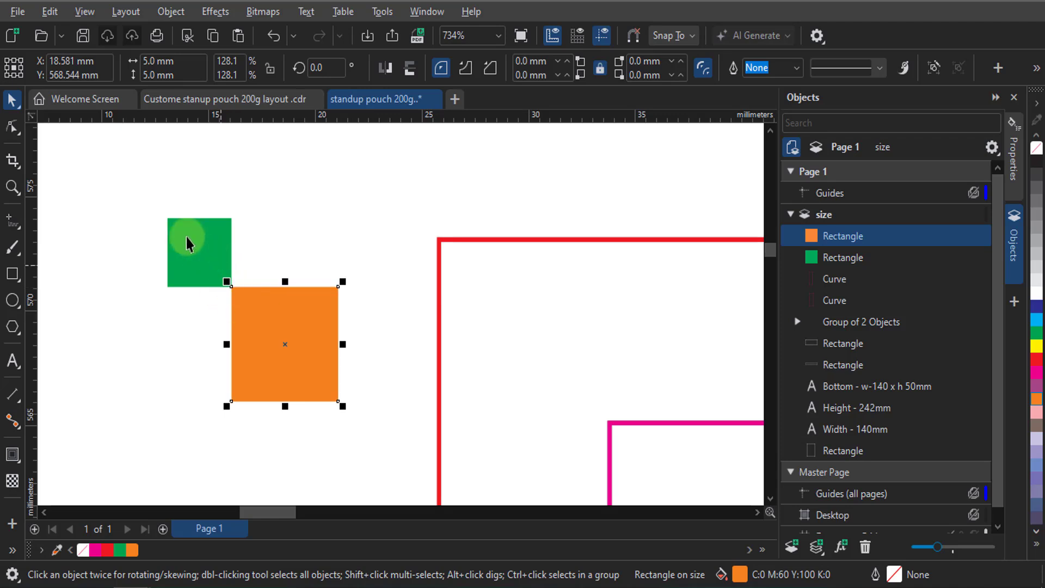
Group the green and orange squares and snap the group's upper-left corner to the red contour's upper-left corner
scroll(186, 238, down, 5)
drag(126, 197, 263, 334)
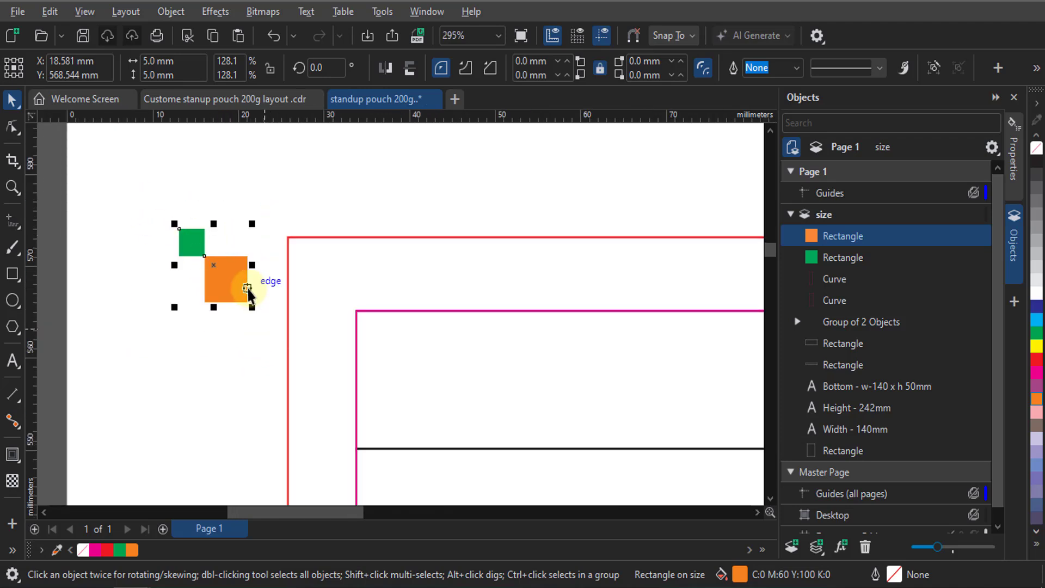
key(ctrl+g)
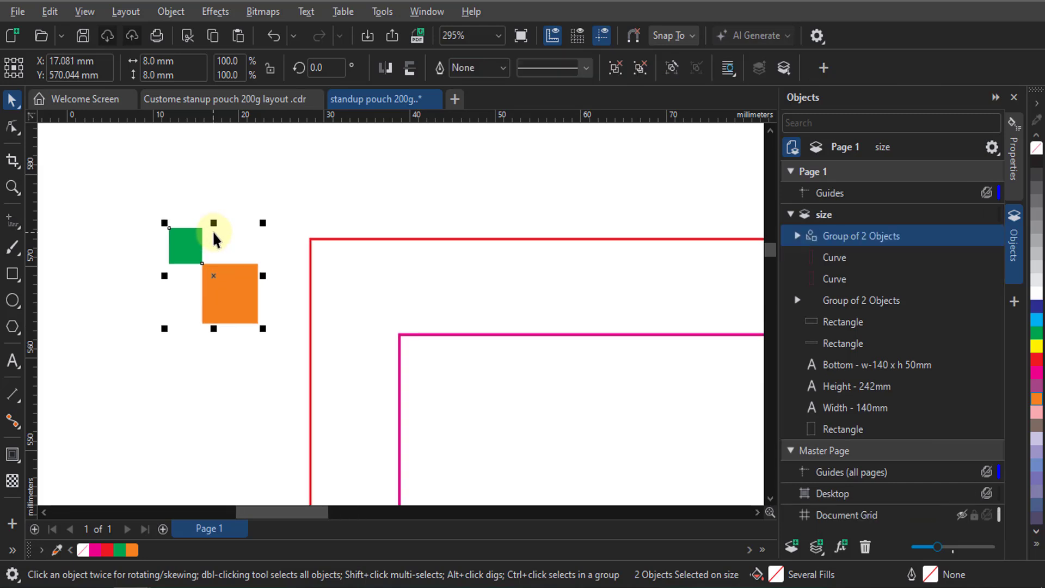
scroll(212, 231, up, 2)
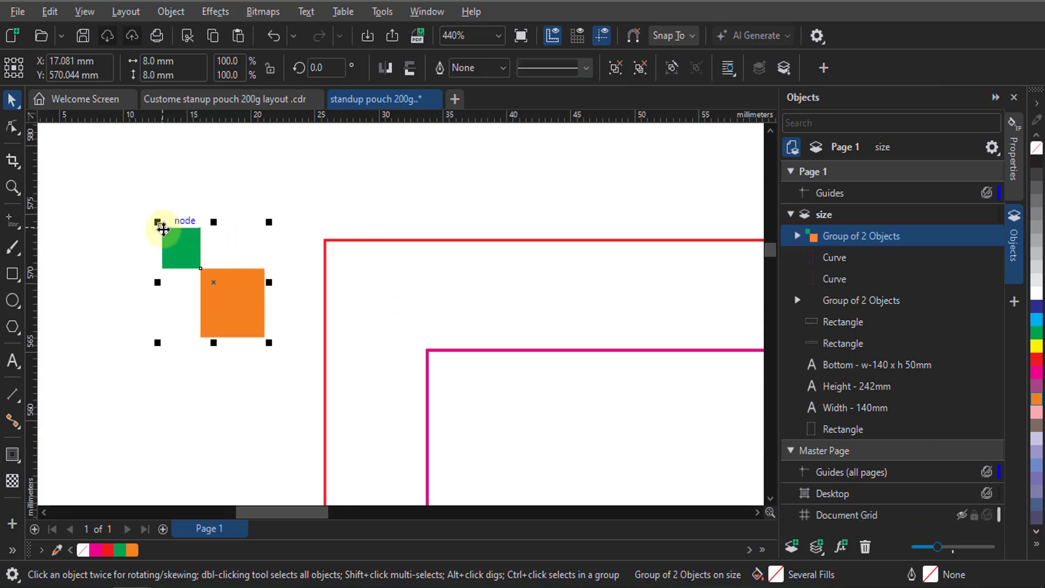
drag(168, 229, 330, 244)
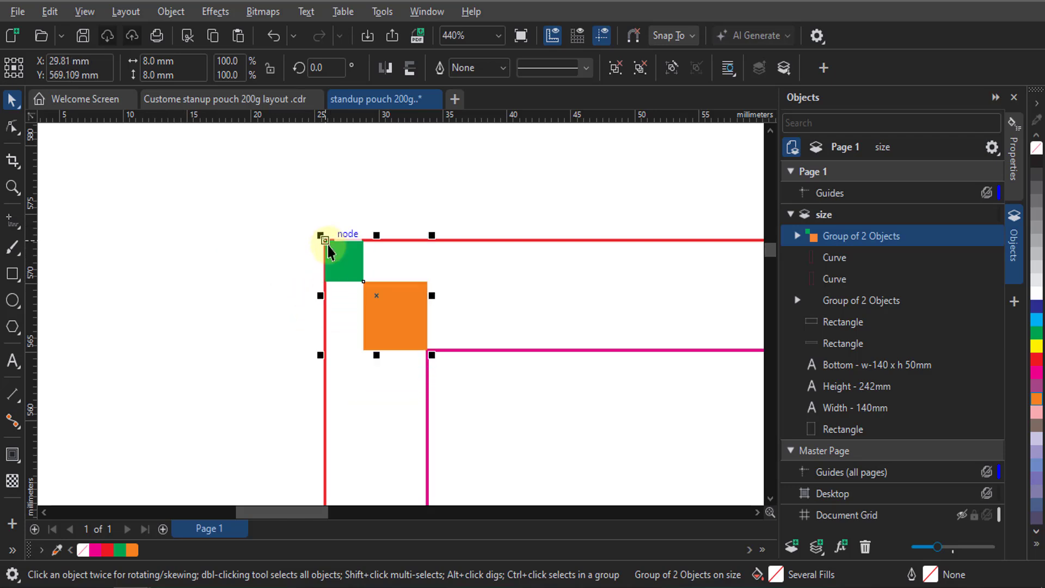
click(234, 255)
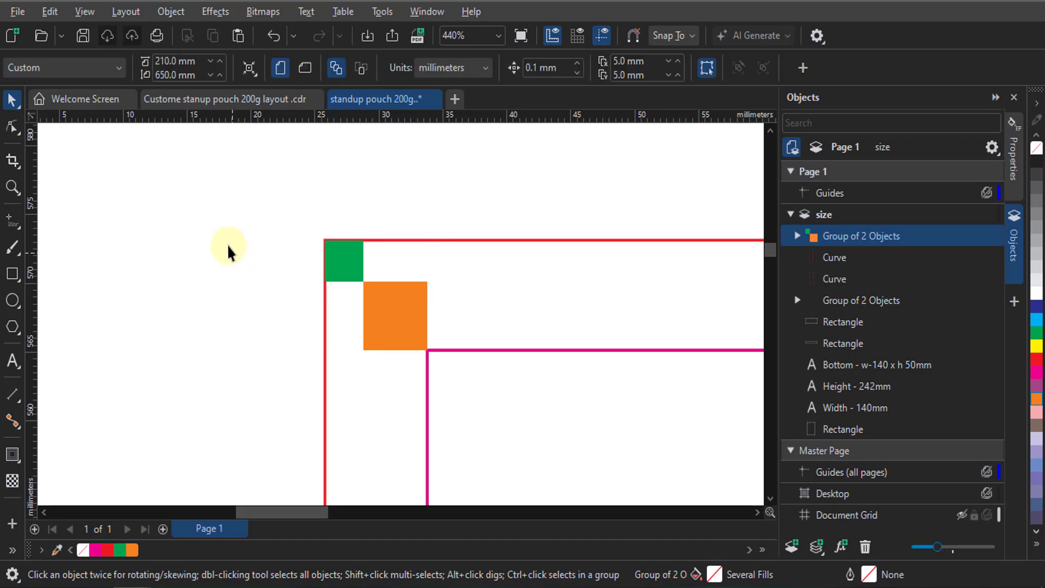
Delete the grouped green and orange squares from the corner between the red and magenta outlines
scroll(230, 236, down, 3)
scroll(283, 247, up, 1)
scroll(289, 260, up, 2)
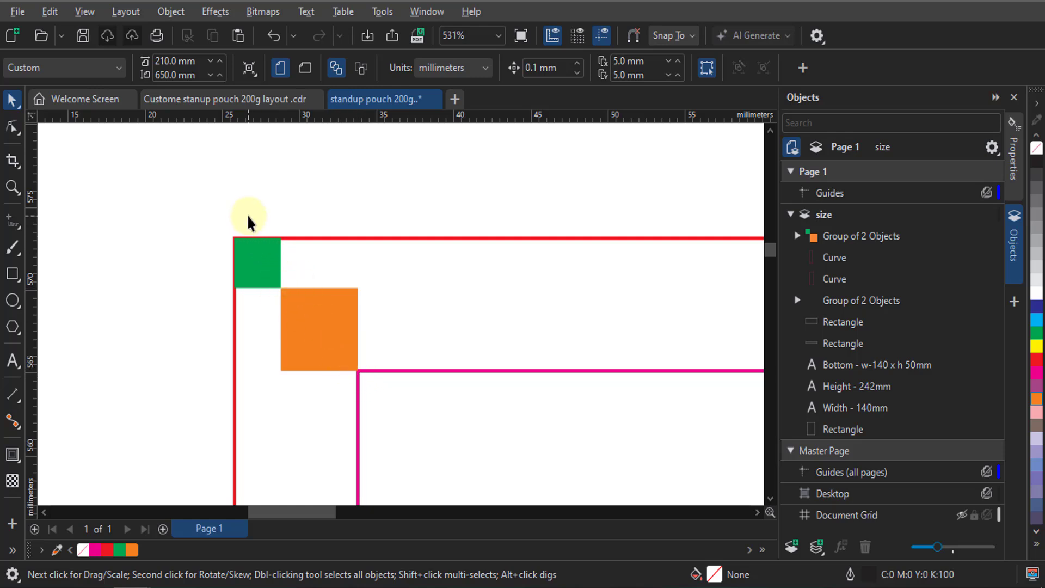
scroll(234, 198, down, 5)
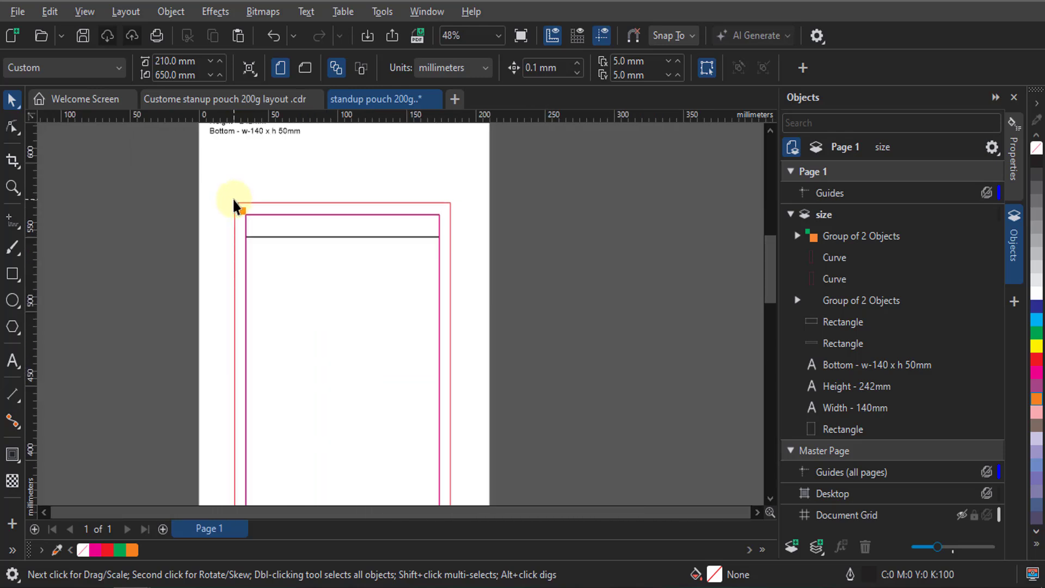
scroll(234, 198, up, 3)
click(259, 240)
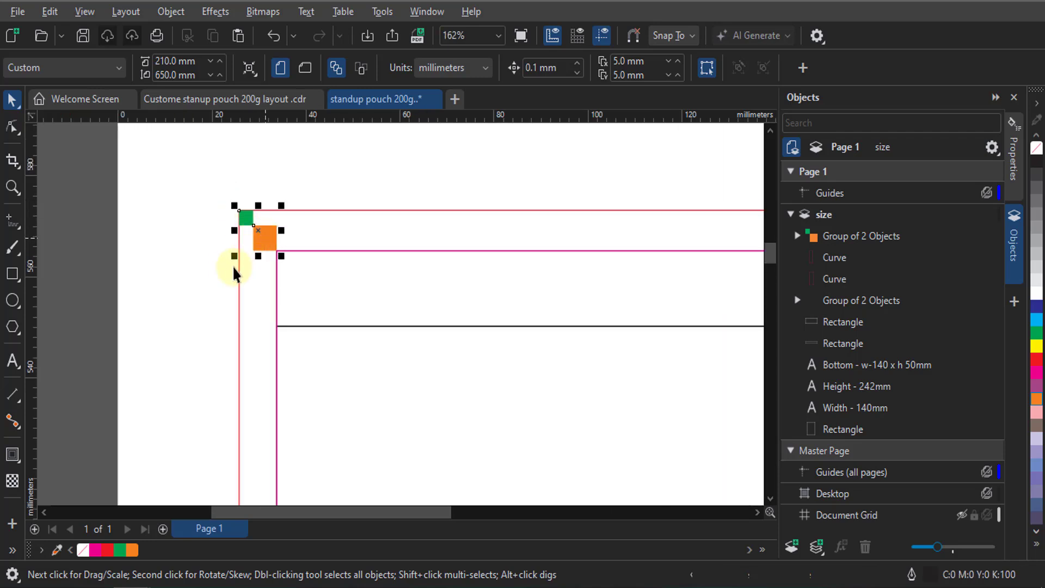
key(Delete)
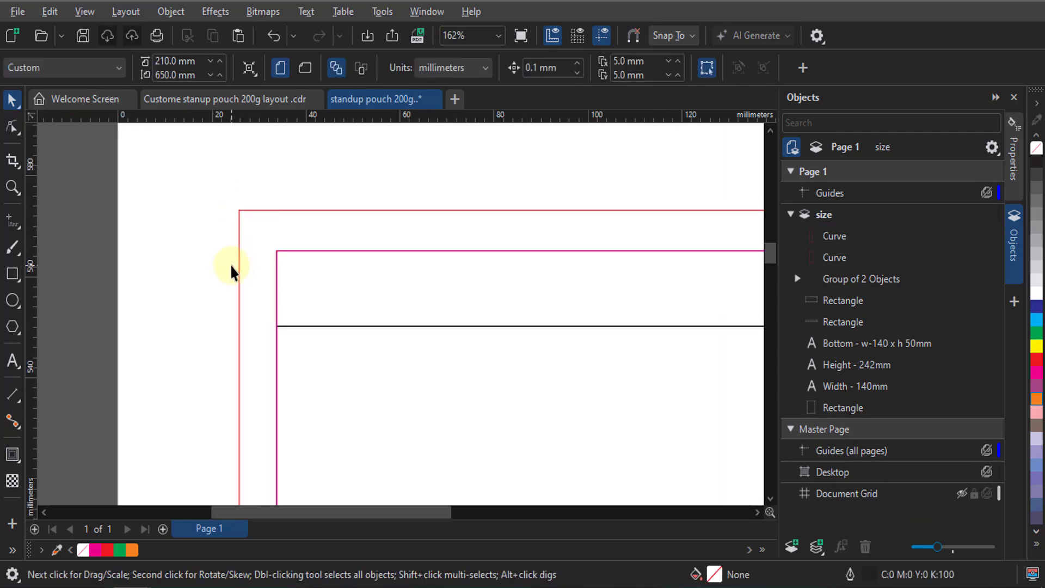
Delete the magenta outline curve that surrounds the front, bottom and back panels
scroll(282, 173, down, 3)
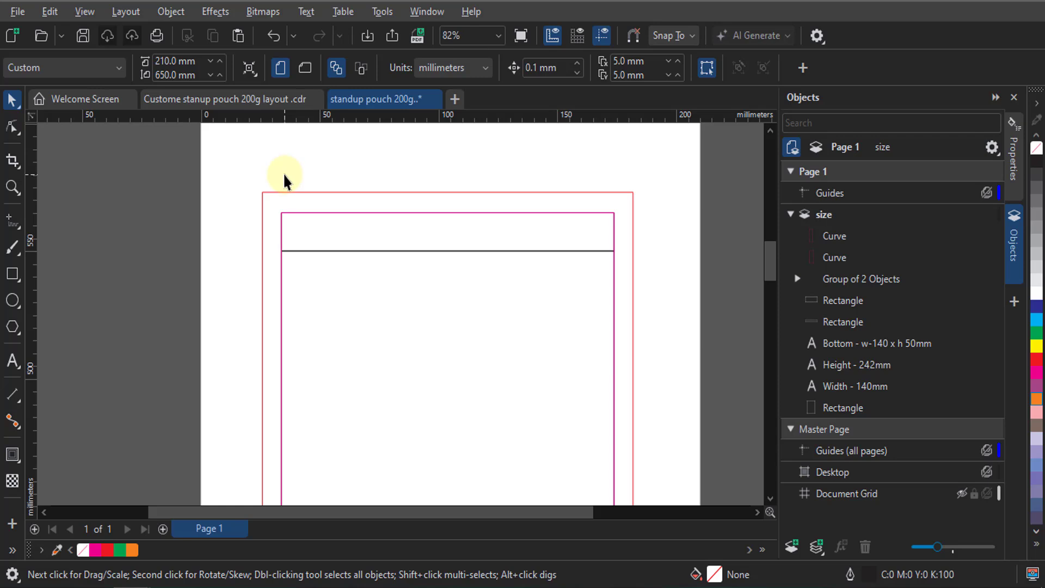
scroll(282, 173, down, 1)
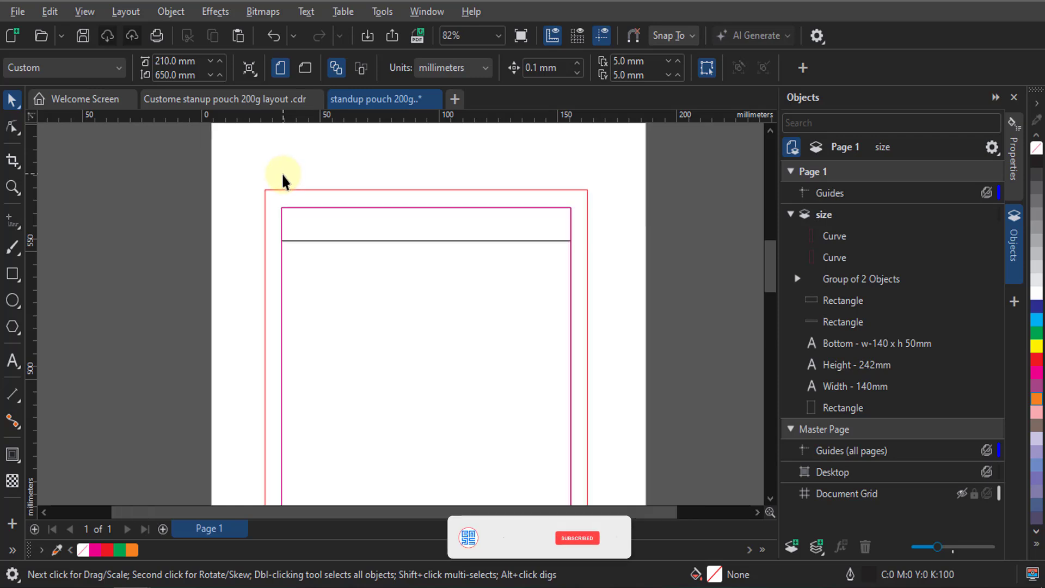
click(427, 203)
scroll(427, 203, down, 2)
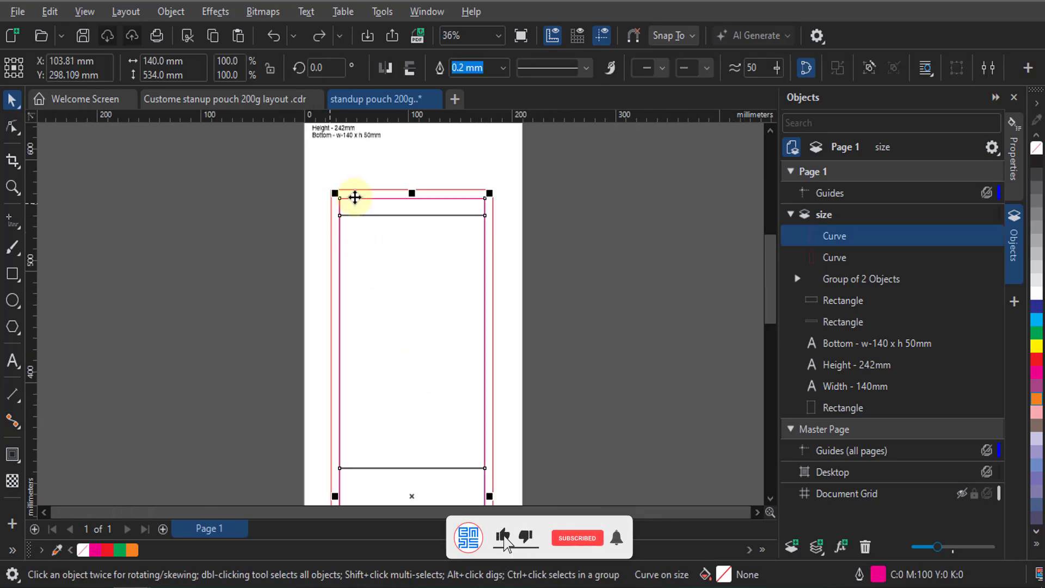
scroll(351, 207, up, 1)
scroll(351, 207, up, 2)
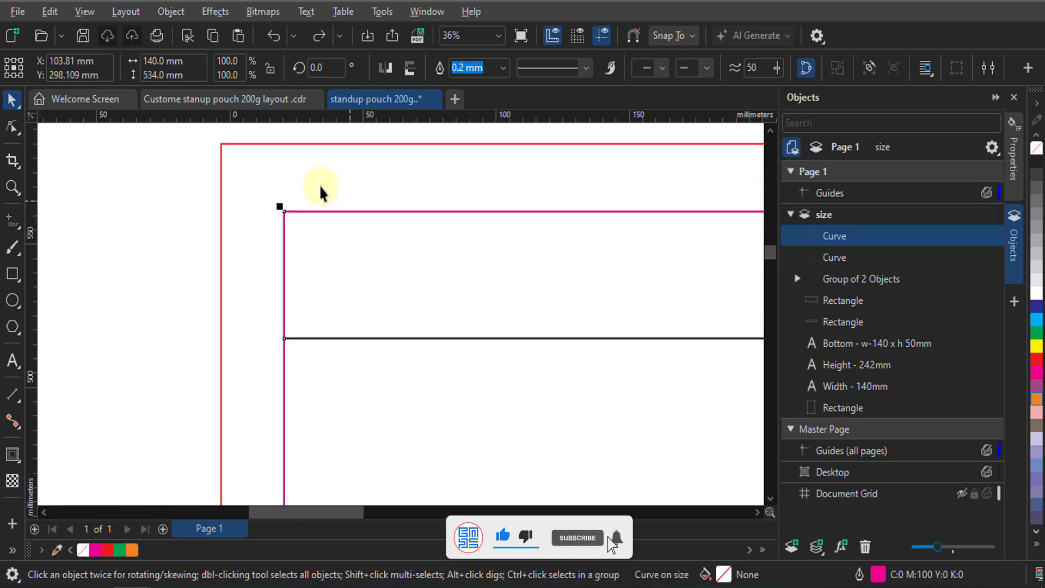
click(252, 230)
scroll(253, 230, up, 7)
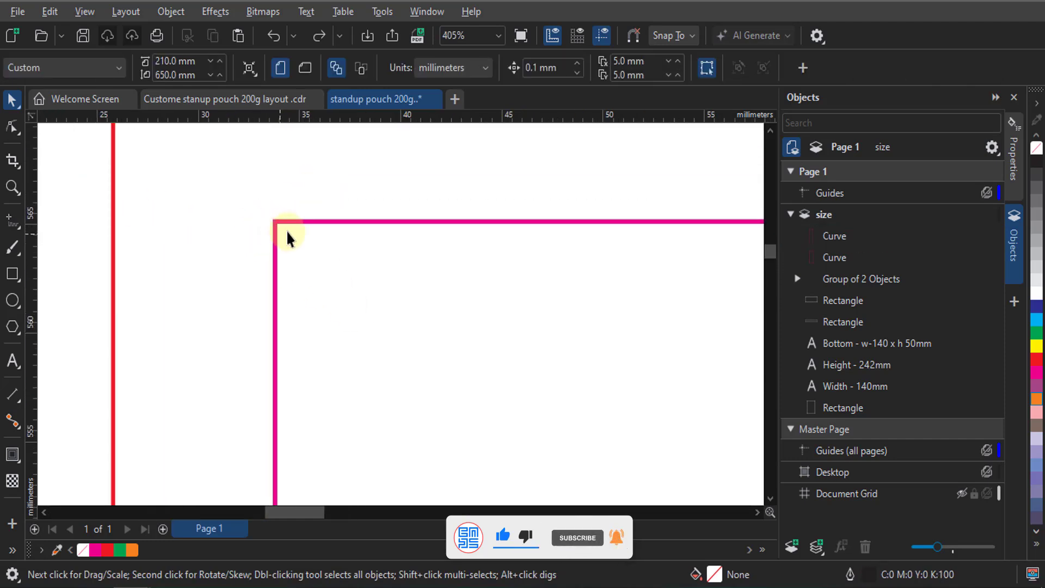
drag(302, 220, 341, 178)
key(Delete)
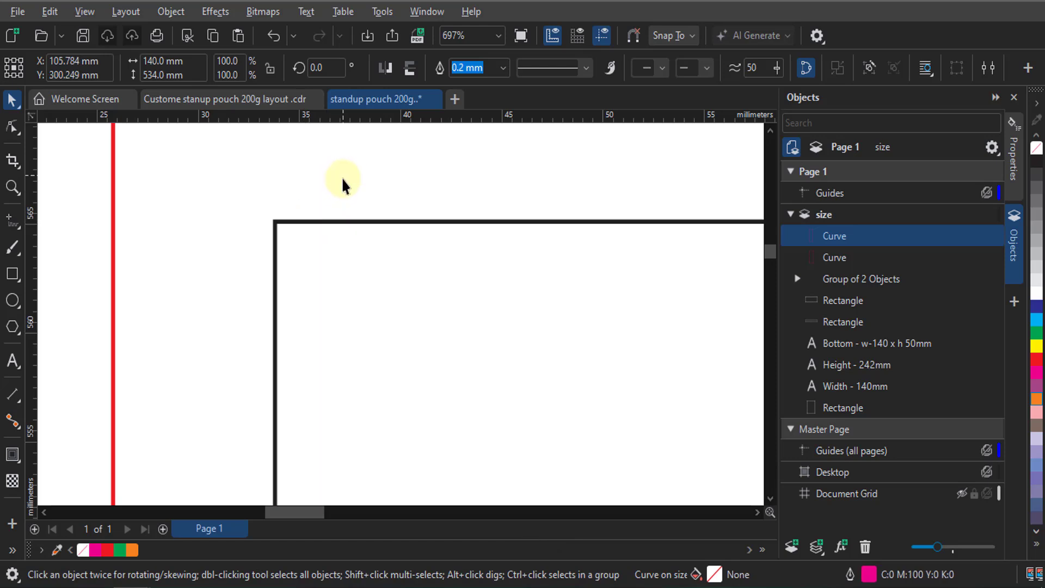
Examine the panel rectangles and their spacing from the red outer contour across the layout
scroll(326, 224, down, 6)
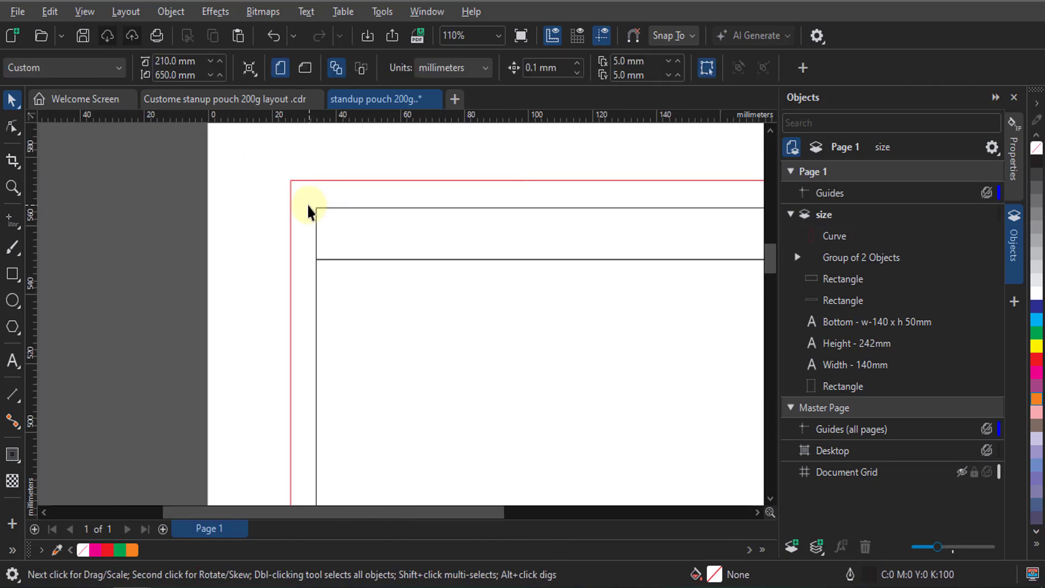
scroll(243, 198, down, 2)
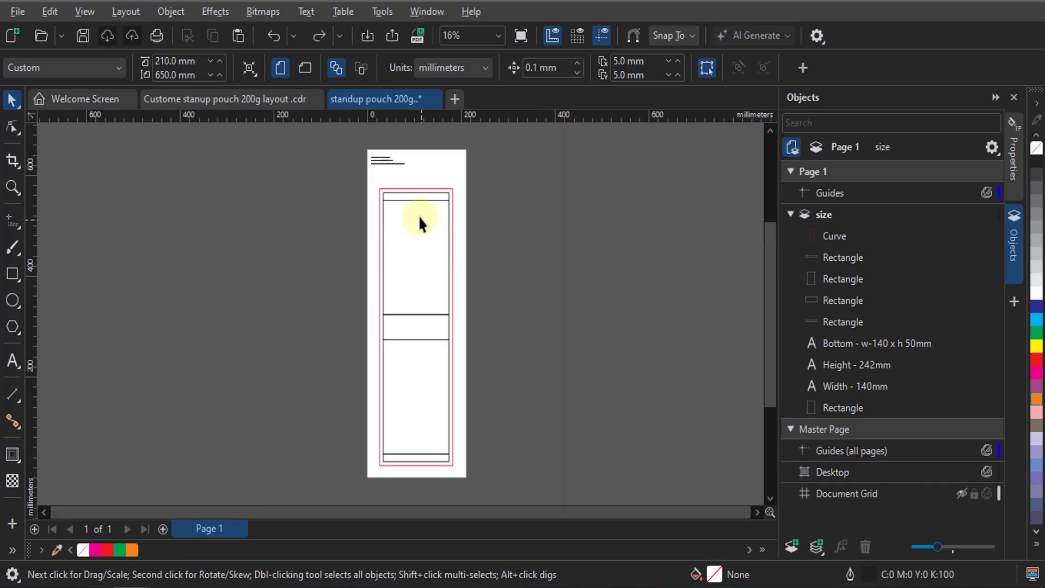
scroll(417, 213, up, 3)
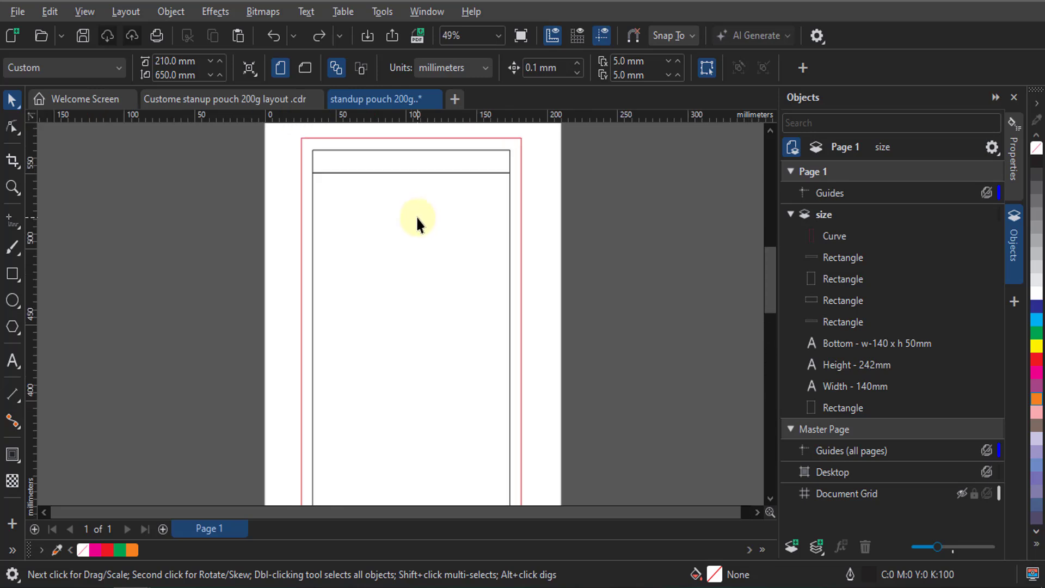
scroll(375, 199, down, 1)
scroll(348, 193, up, 3)
scroll(354, 197, up, 4)
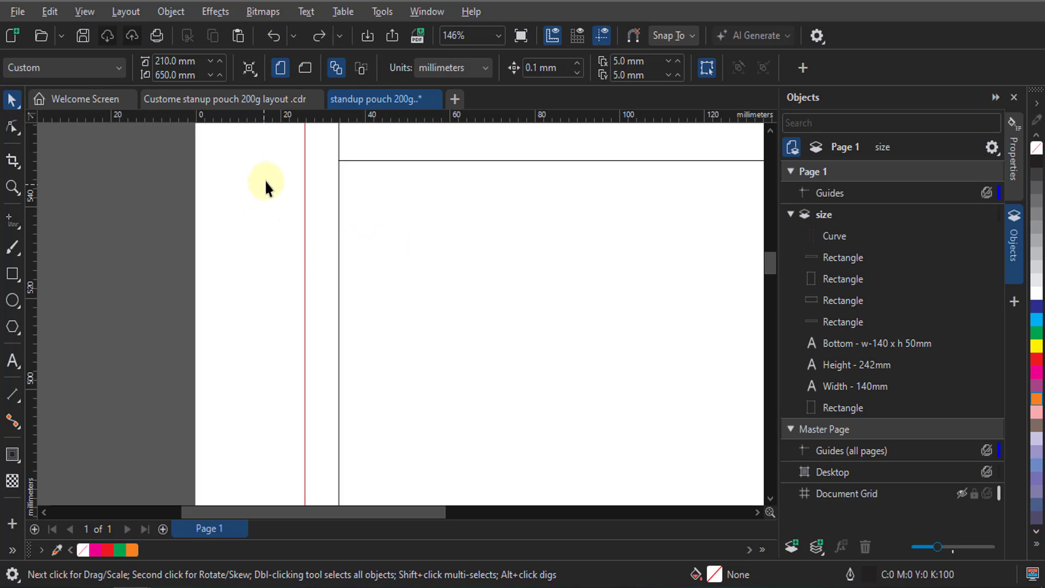
scroll(266, 178, down, 3)
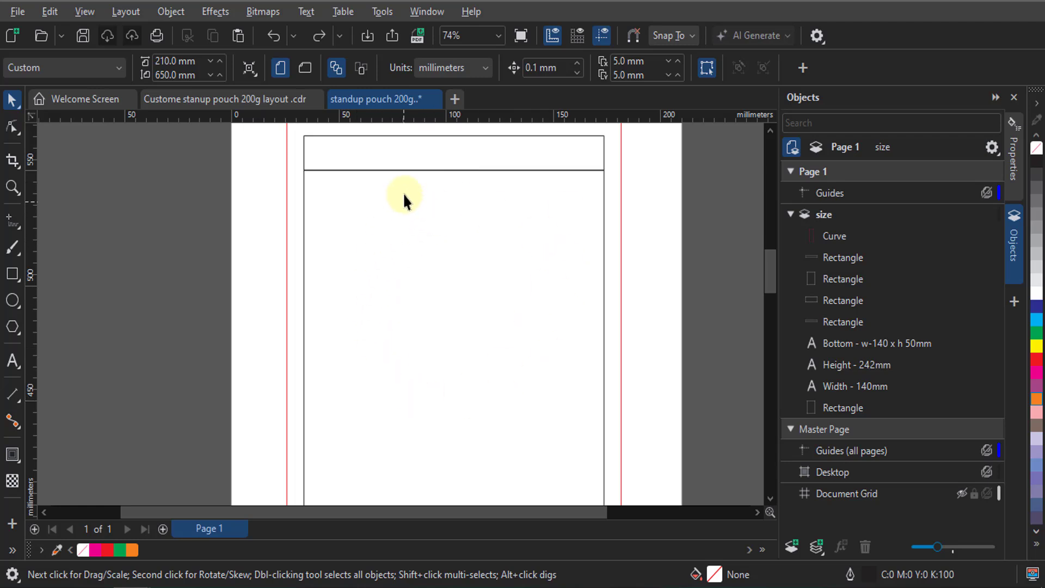
scroll(383, 197, down, 2)
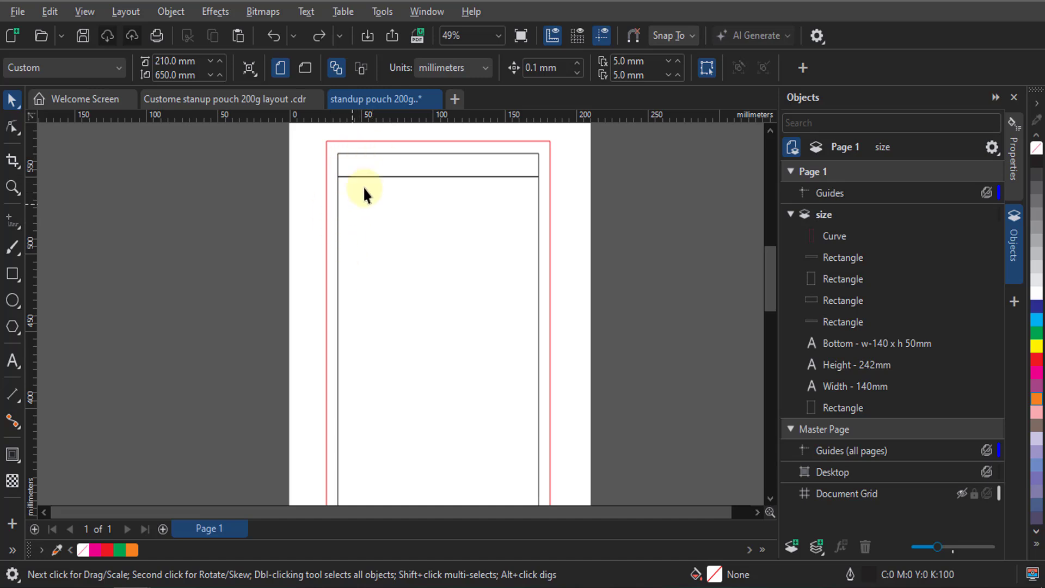
scroll(452, 154, down, 1)
scroll(452, 154, down, 1)
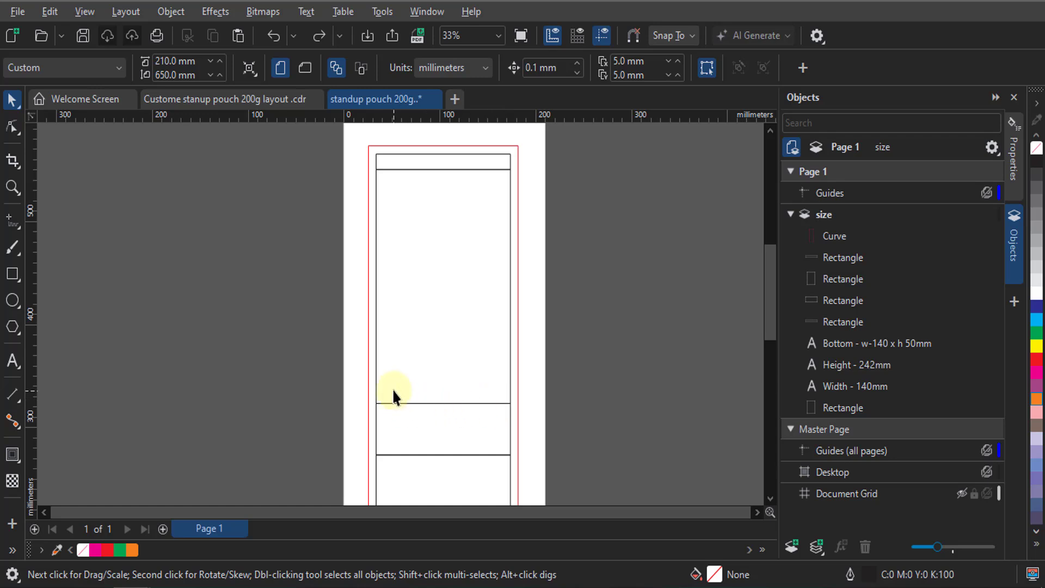
scroll(452, 182, down, 1)
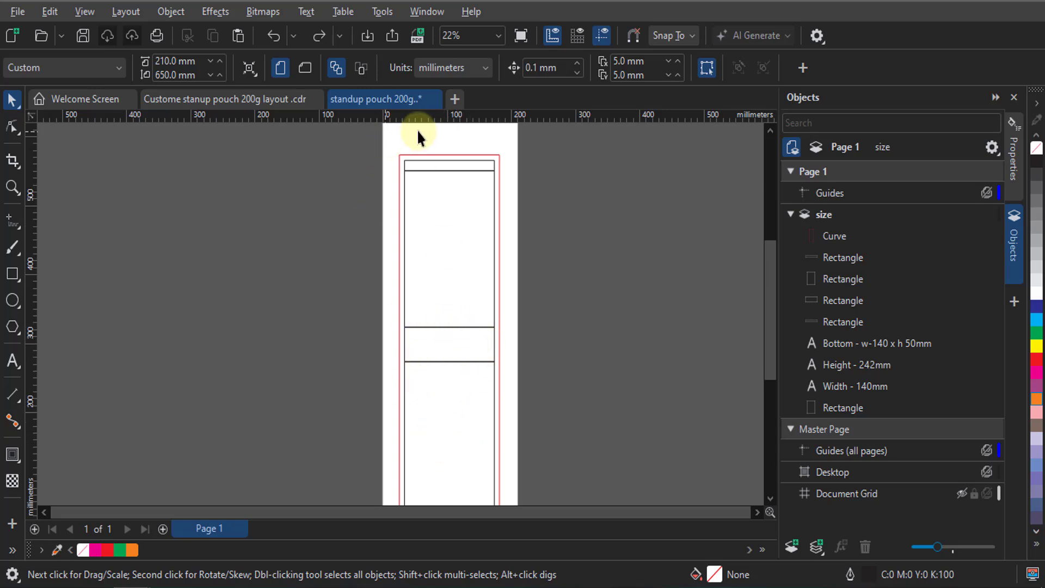
Group the two tall panel rectangles above and below the bottom panel, keeping them in place
click(404, 248)
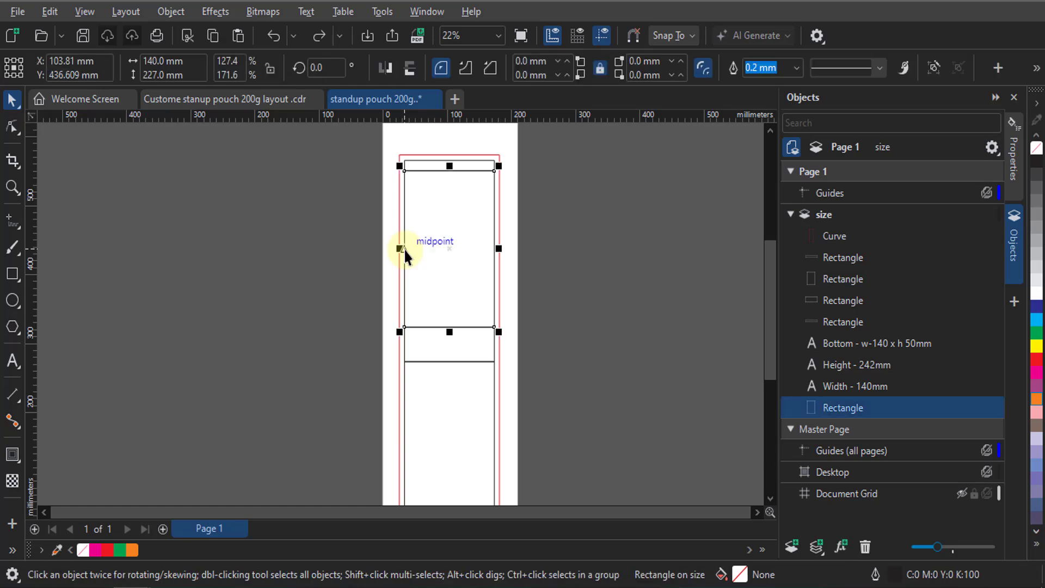
shift+click(406, 392)
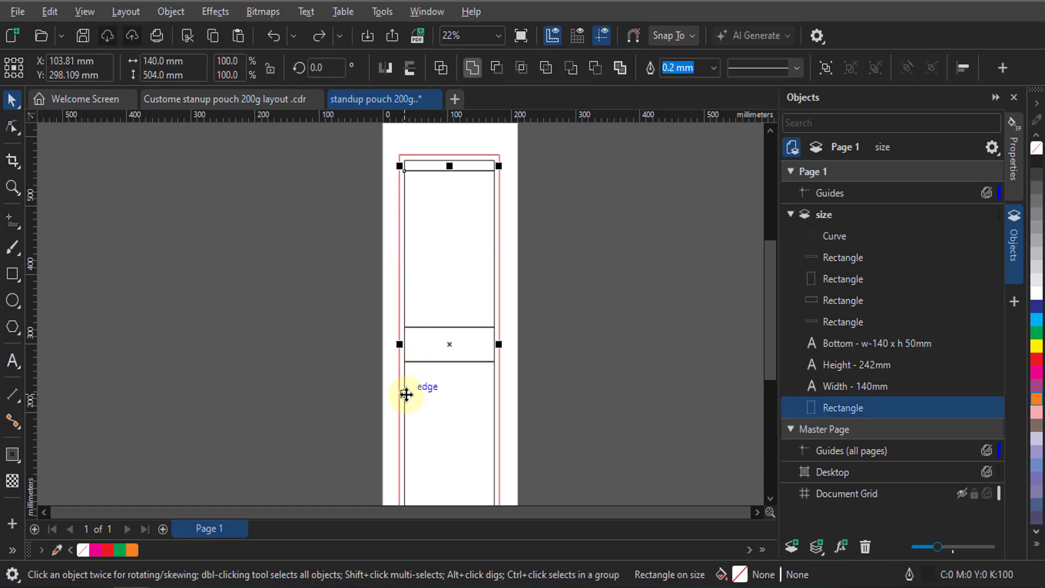
drag(406, 392, 221, 379)
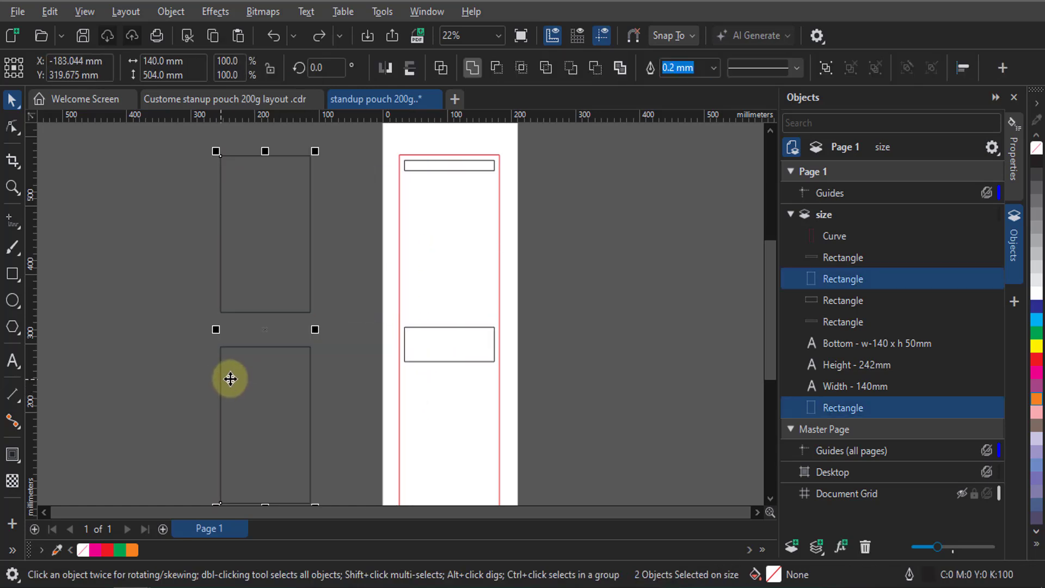
key(ctrl+z)
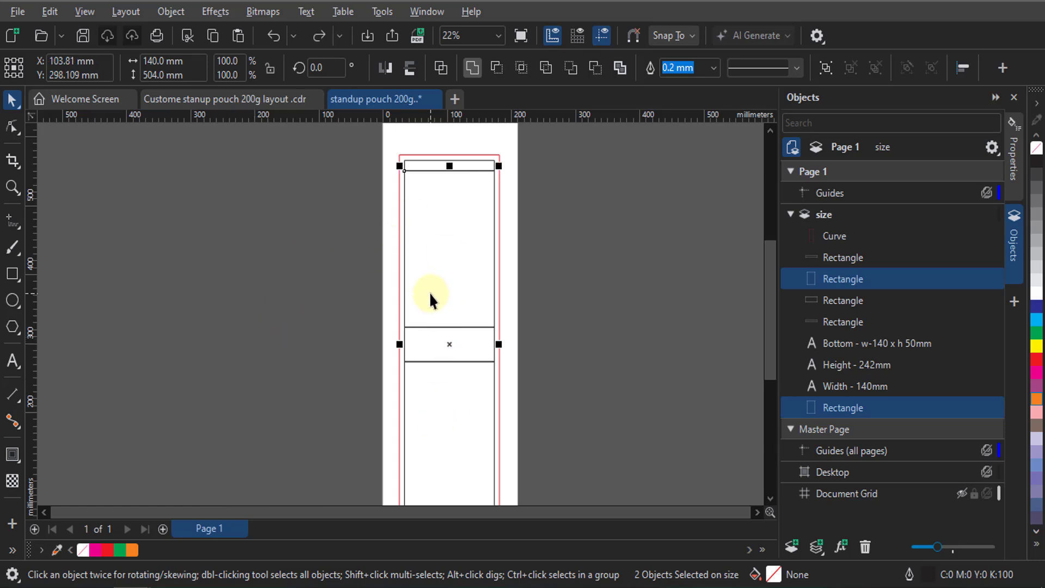
key(ctrl+g)
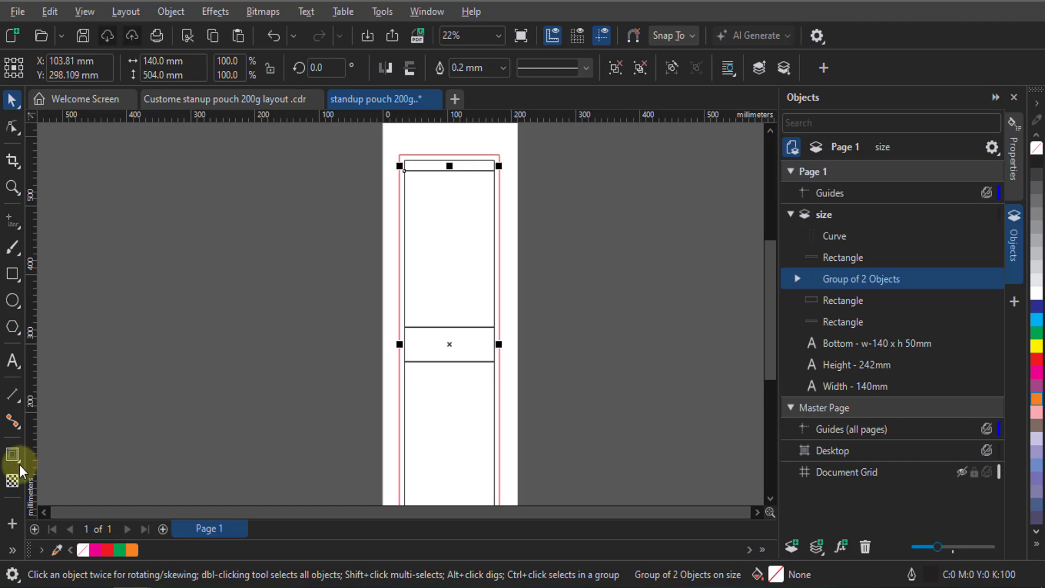
Add a single-step 3 mm inside contour to the grouped front and back panel rectangles
click(15, 458)
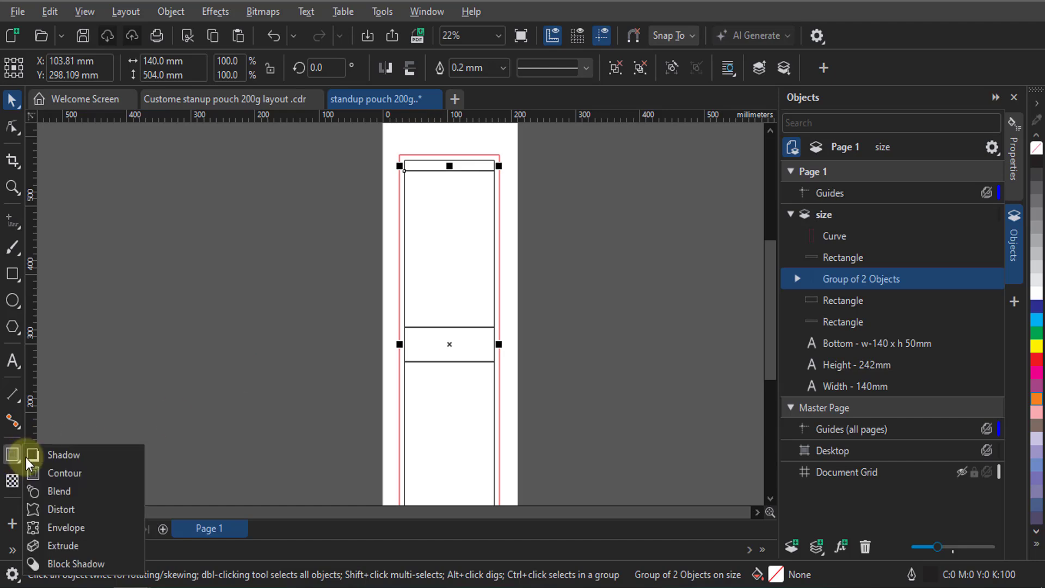
click(64, 473)
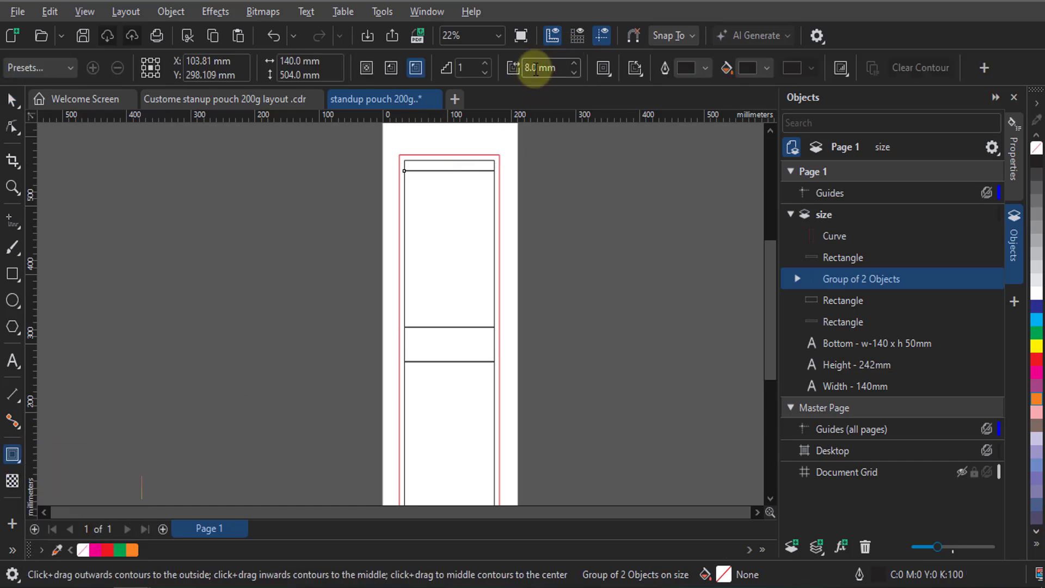
double_click(532, 68)
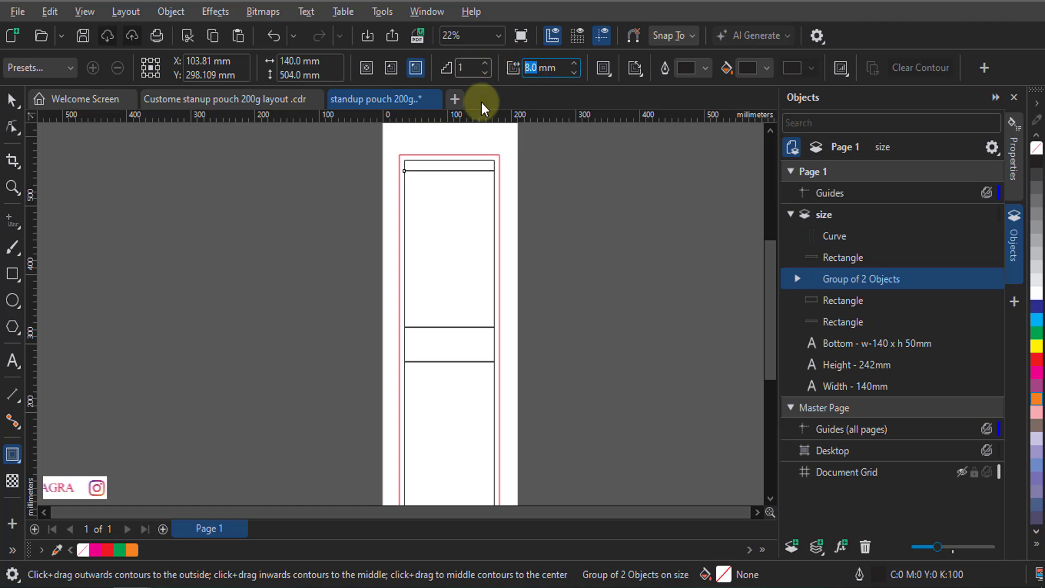
scroll(417, 169, up, 2)
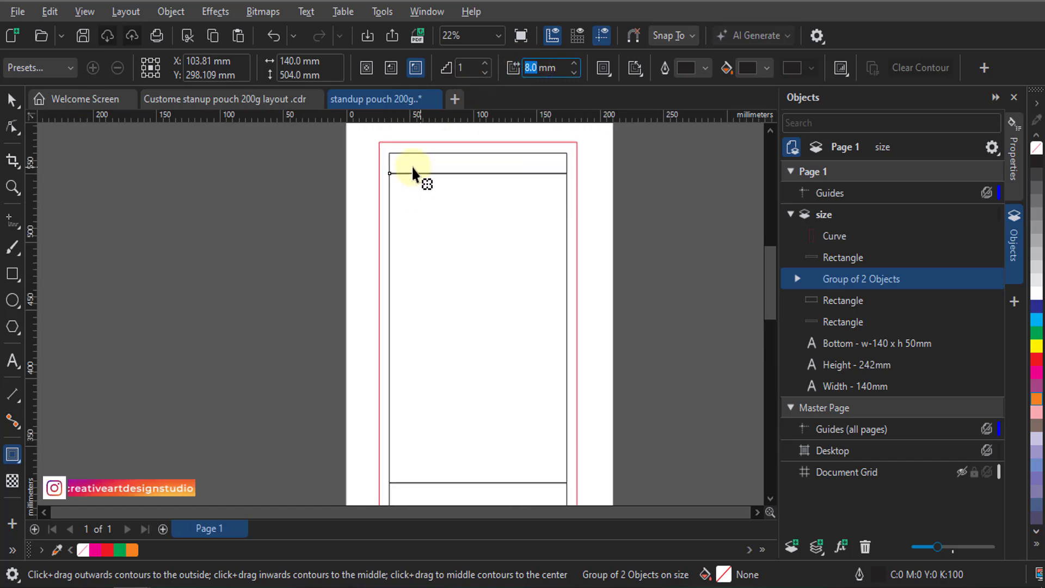
scroll(414, 172, up, 5)
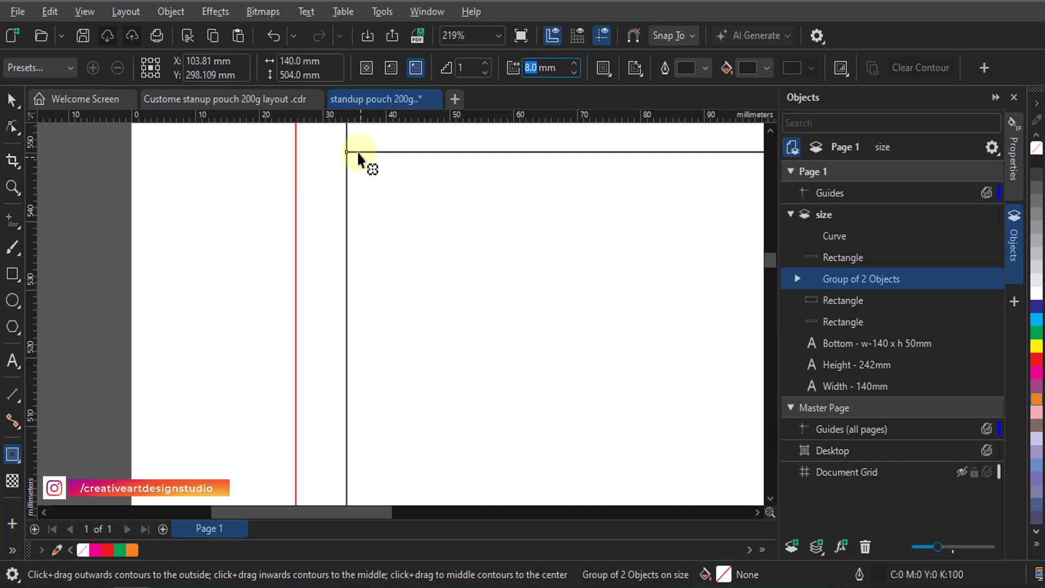
scroll(338, 215, down, 2)
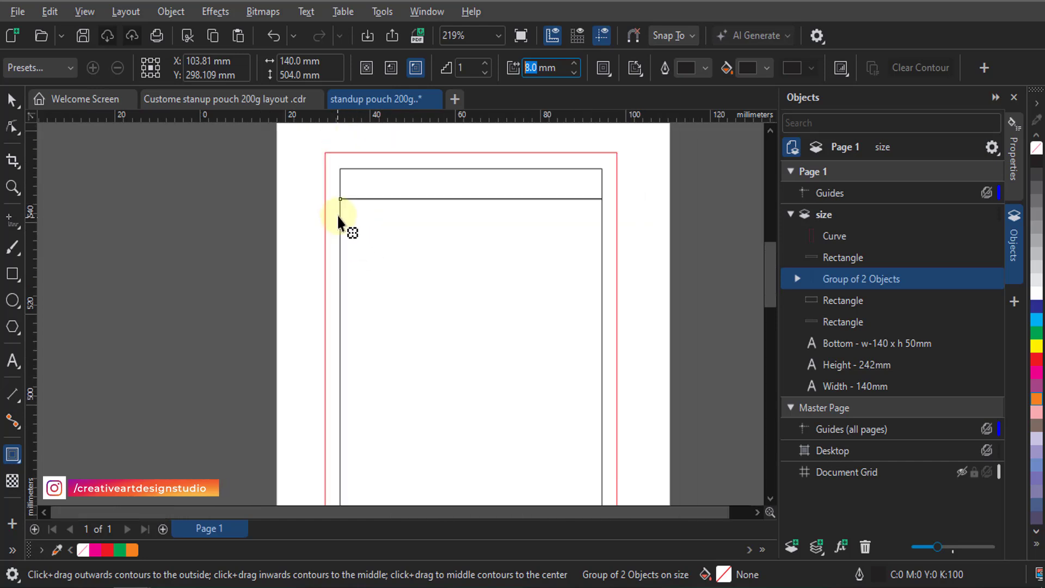
scroll(338, 214, down, 4)
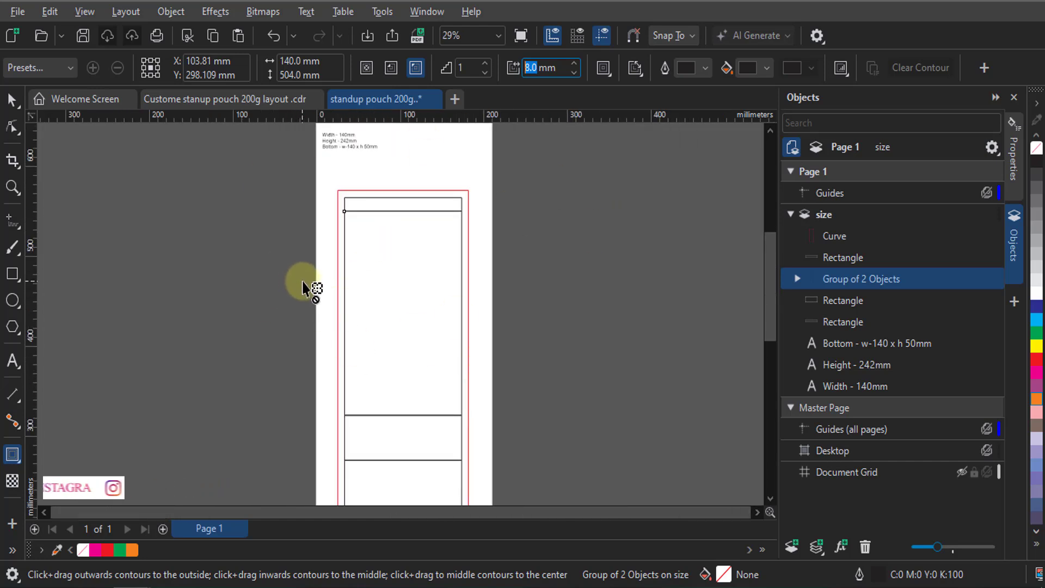
scroll(353, 189, up, 2)
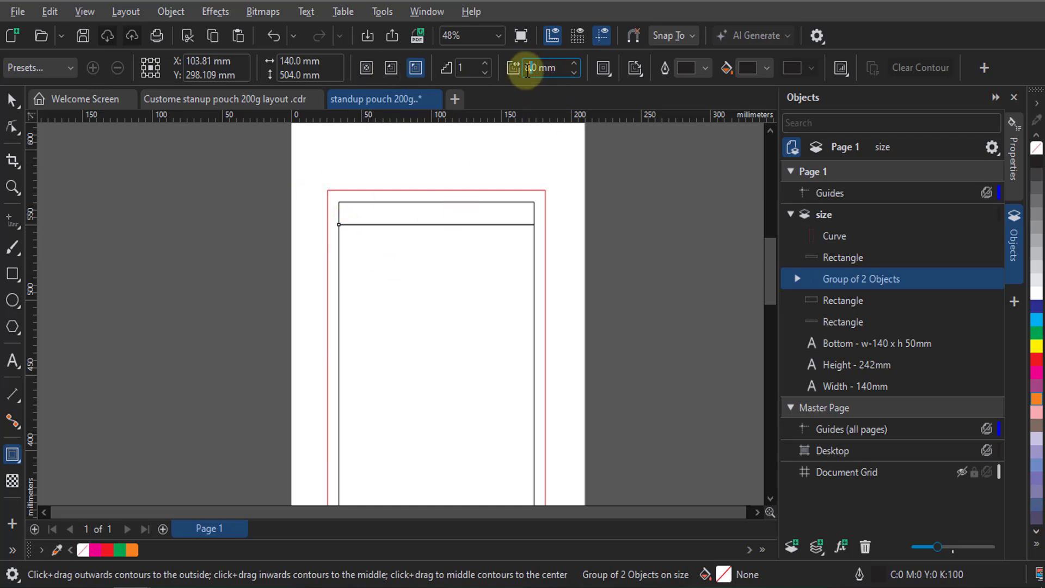
click(529, 67)
drag(537, 68, 507, 67)
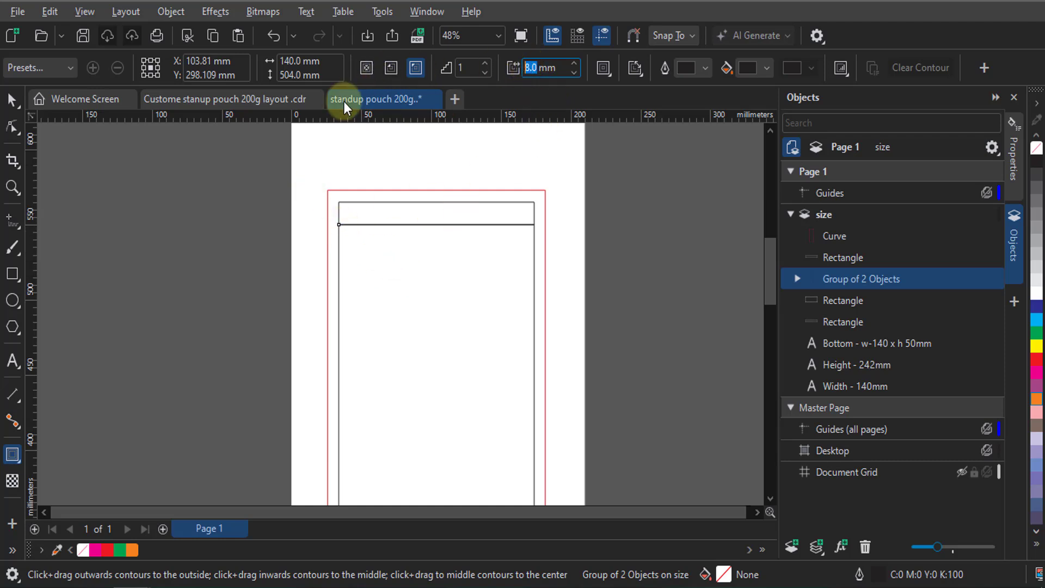
text(3)
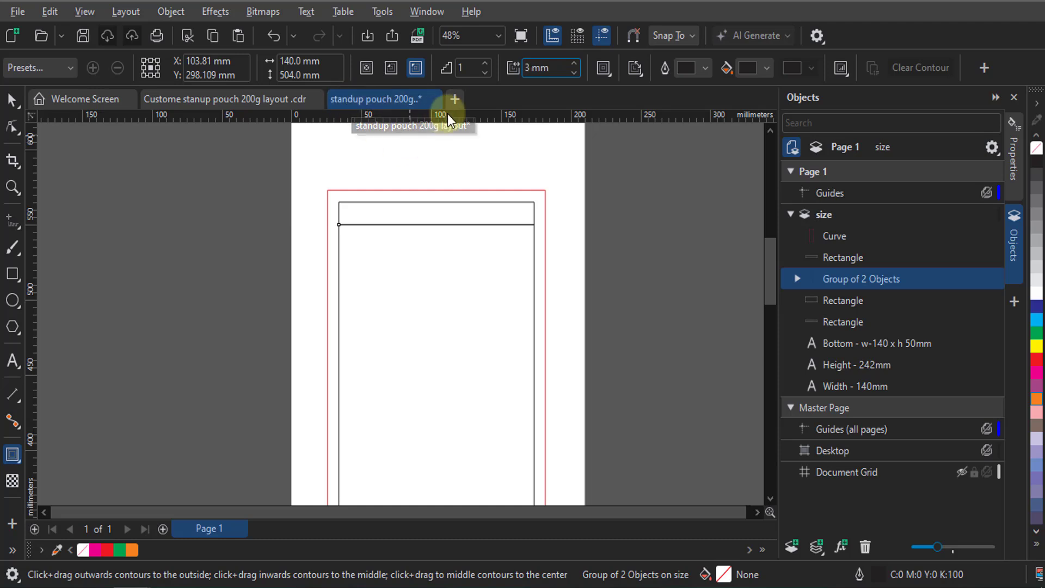
key(Return)
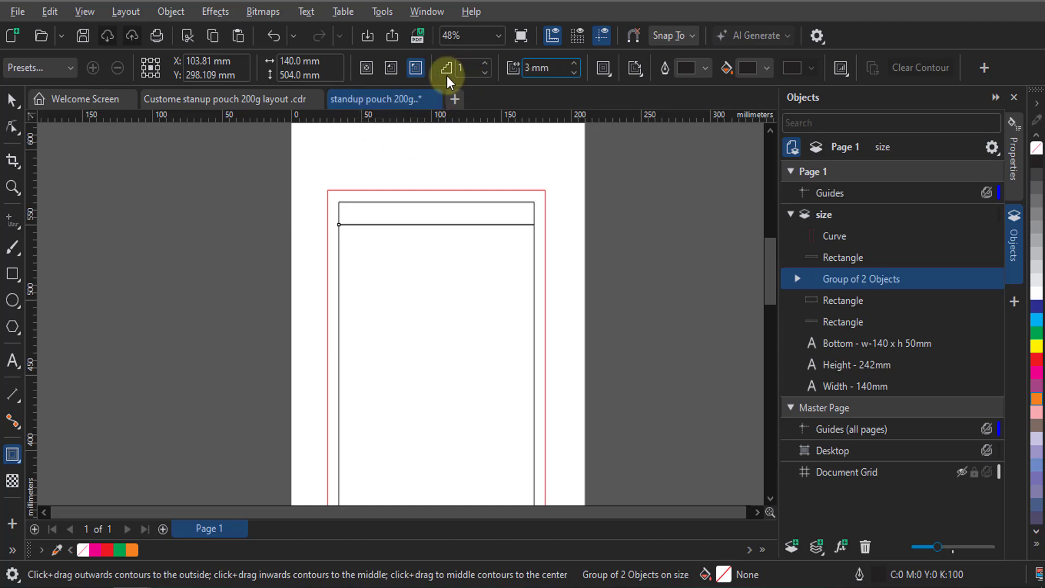
click(392, 68)
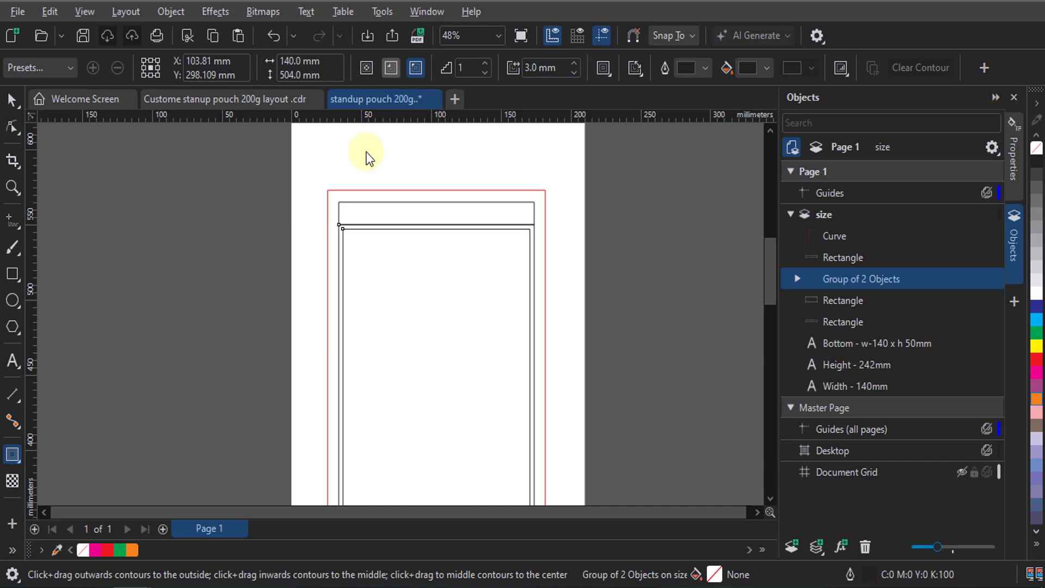
scroll(342, 231, up, 1)
scroll(343, 231, up, 3)
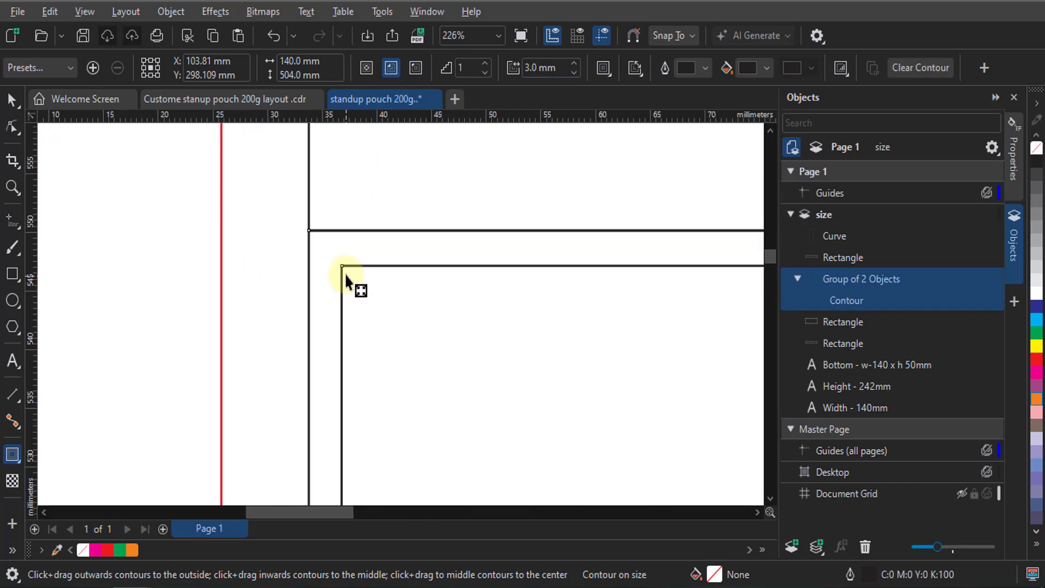
Break the inside contour apart from the panel group and clear the selection
click(11, 100)
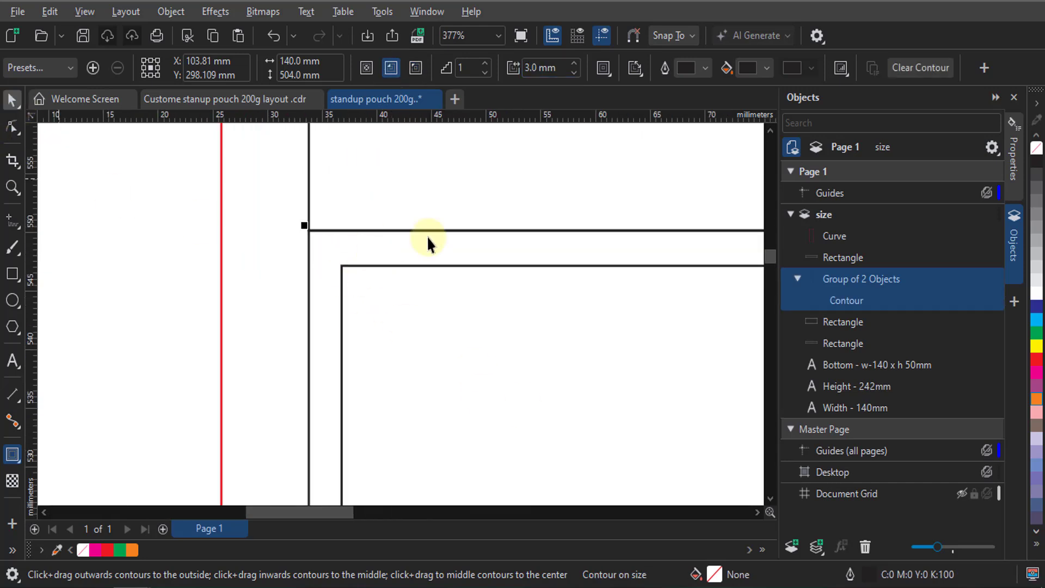
click(180, 9)
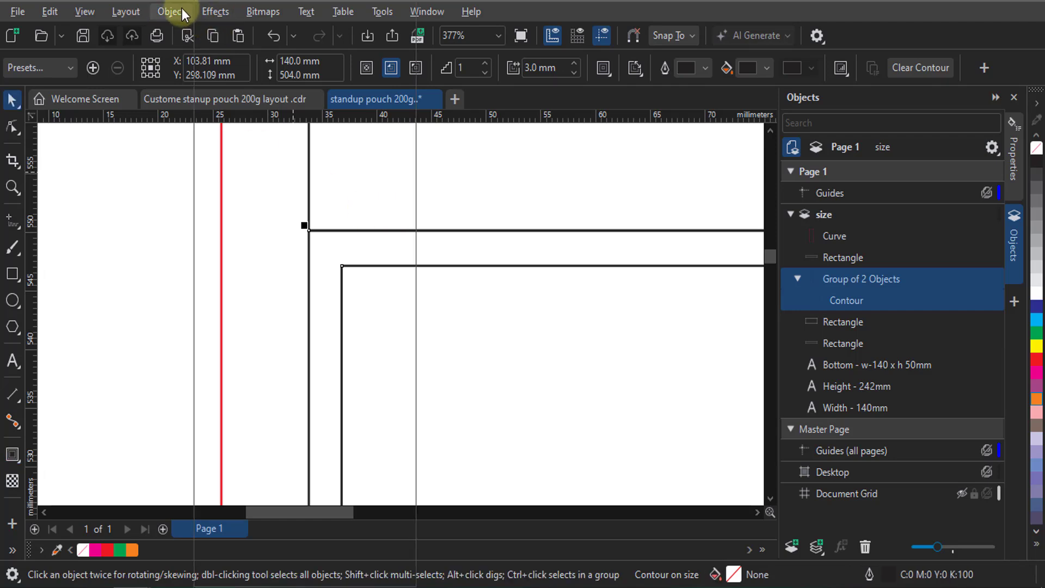
click(260, 381)
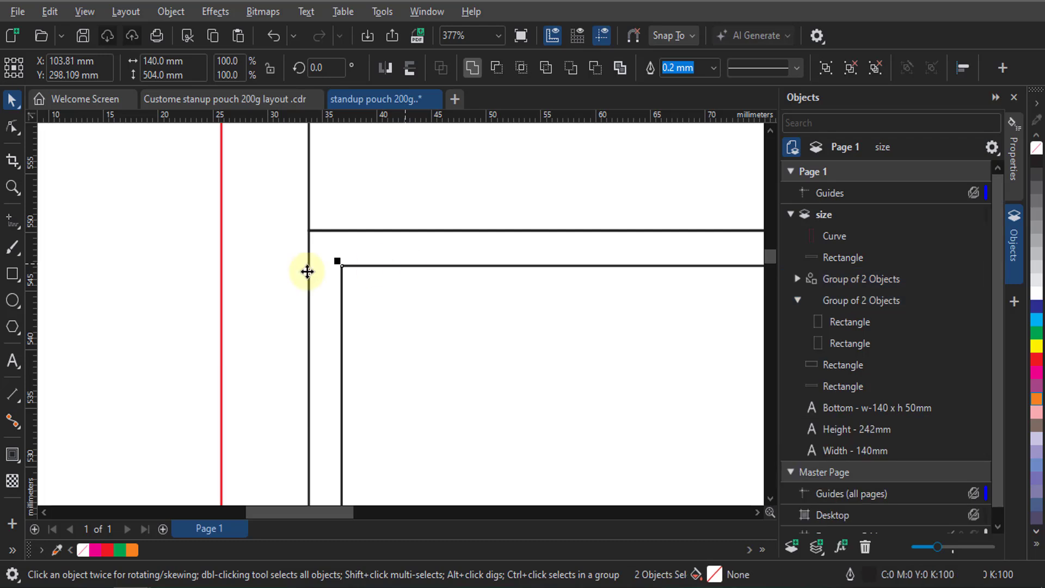
scroll(369, 186, down, 6)
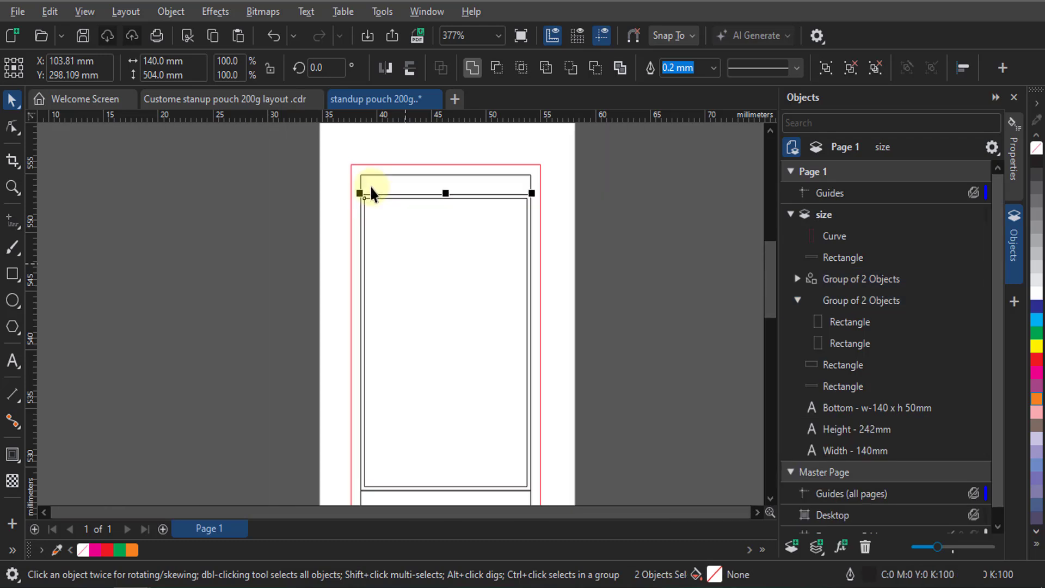
scroll(370, 185, down, 3)
click(338, 226)
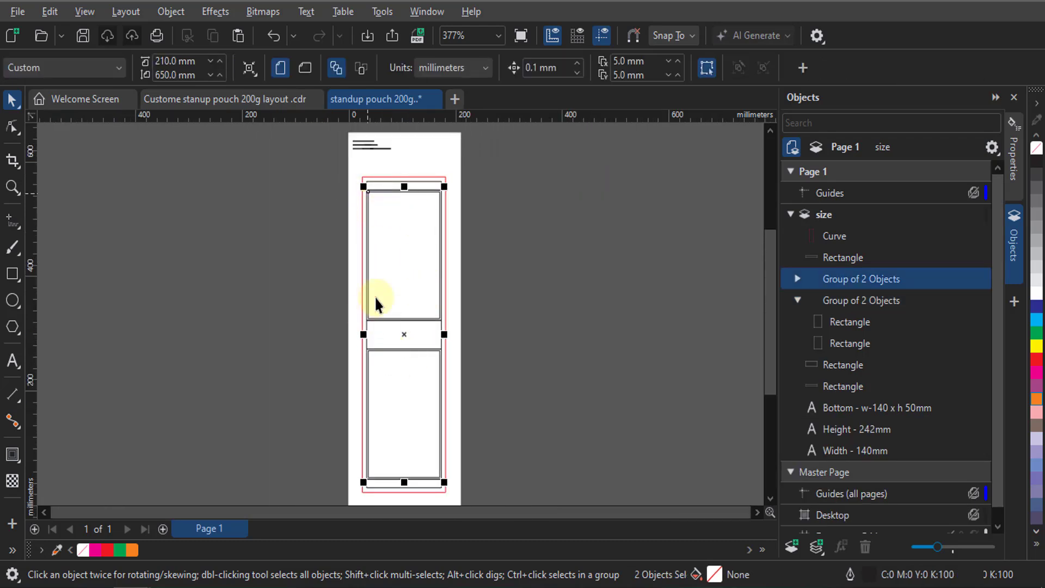
Colour the outline of the separated inner rectangle group cyan (C:100 M:0 Y:0 K:0)
click(390, 419)
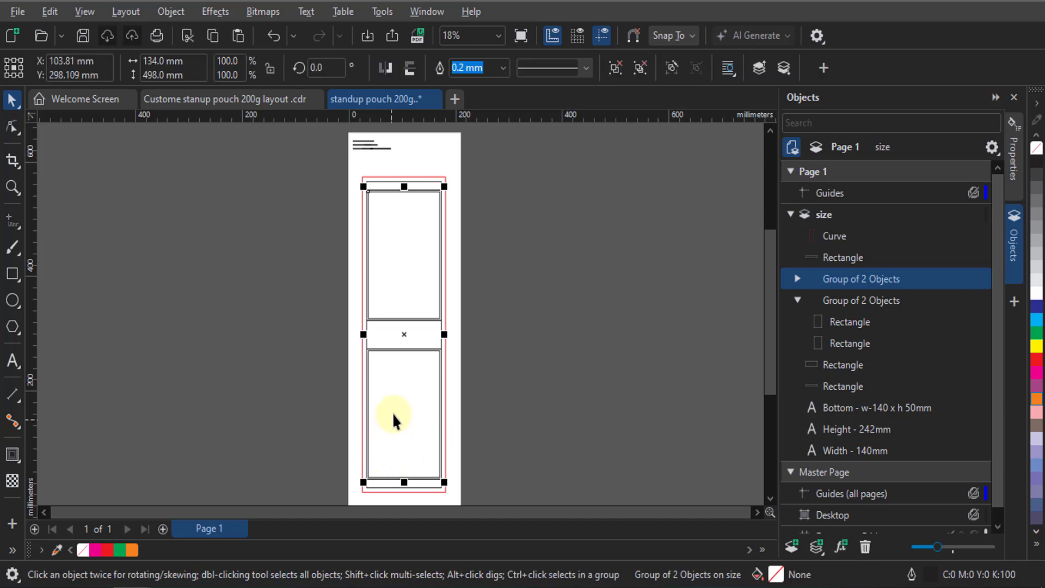
scroll(381, 187, up, 4)
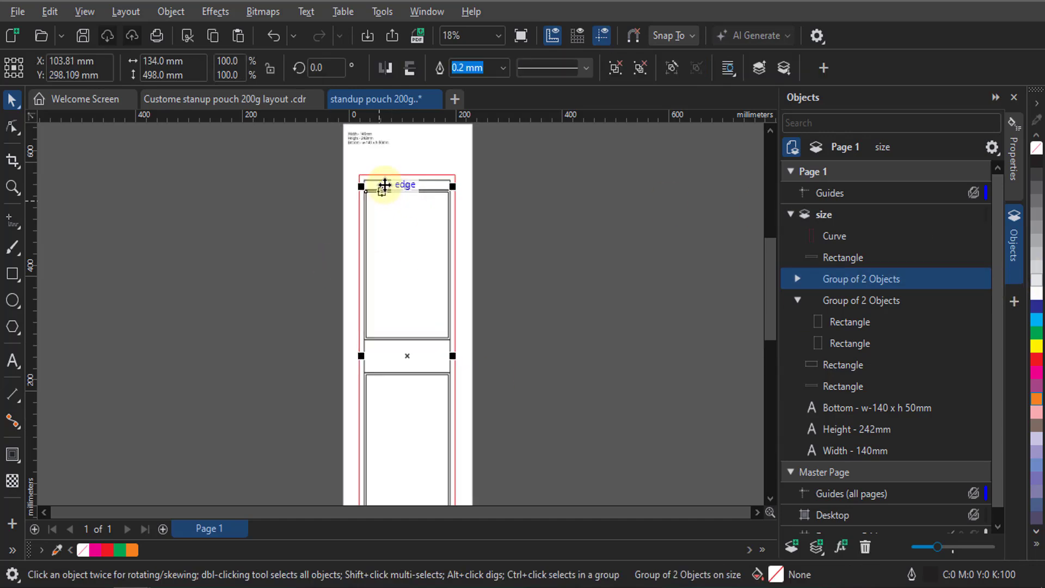
scroll(379, 183, up, 3)
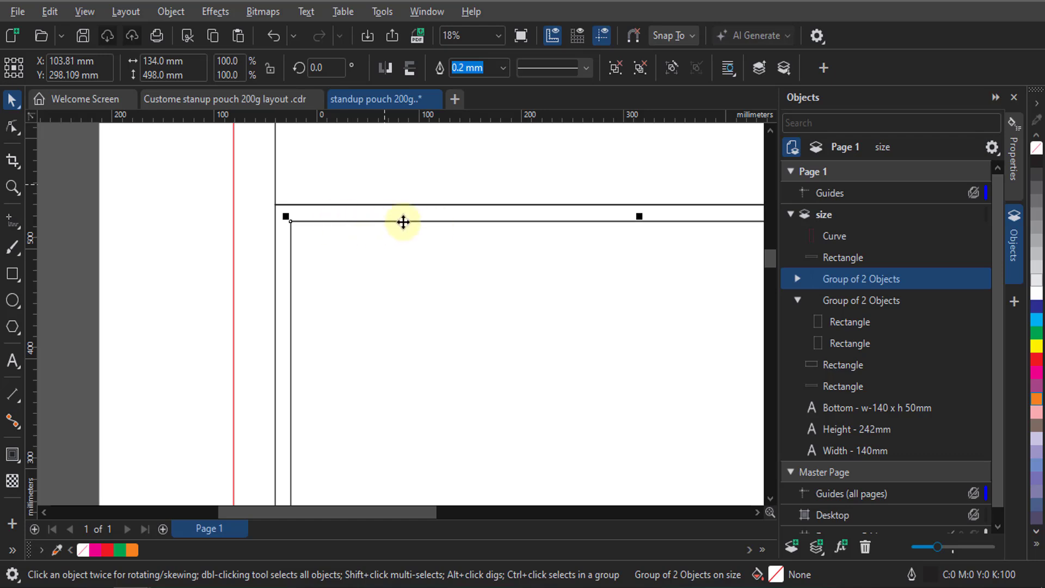
scroll(359, 221, up, 5)
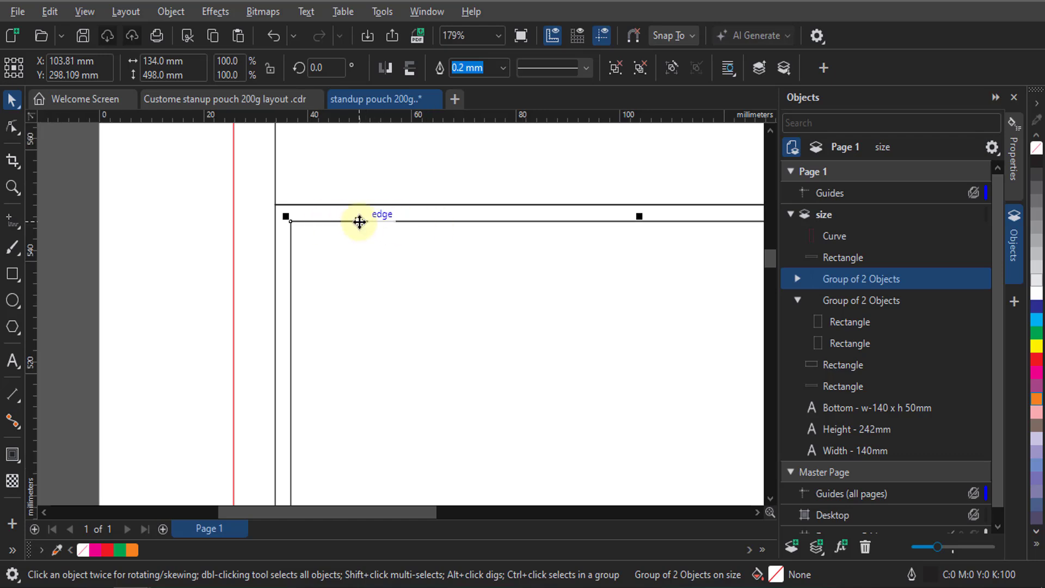
right_click(1039, 321)
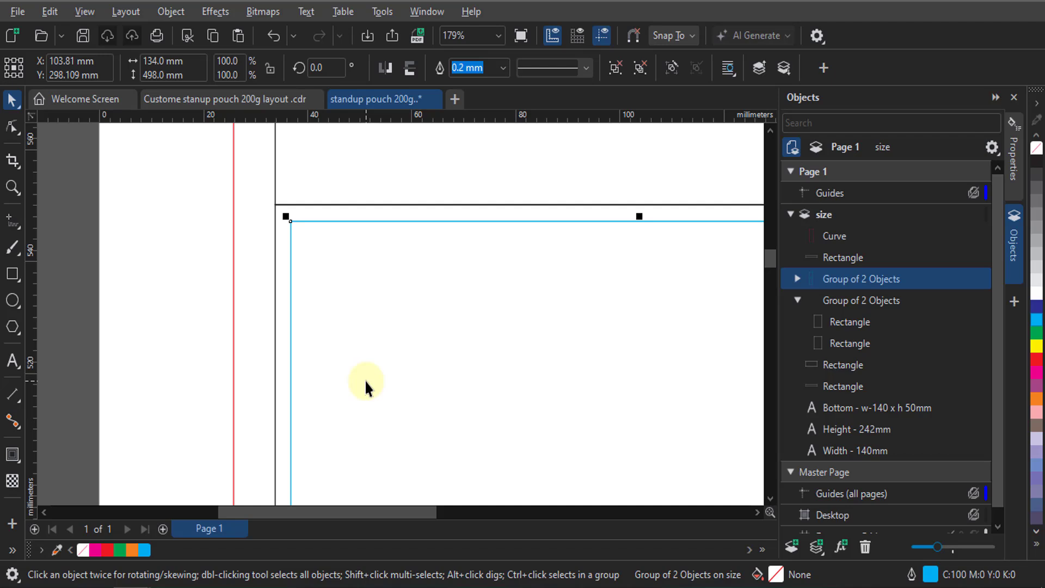
Apply a dashed line style to the cyan outline of the inner rectangle group
click(1012, 159)
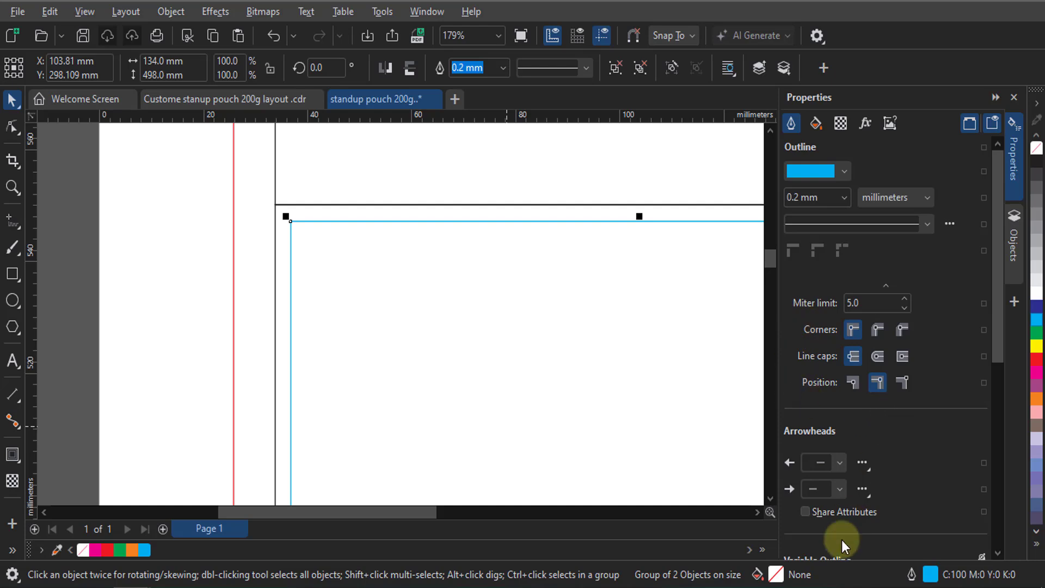
scroll(1001, 229, down, 1)
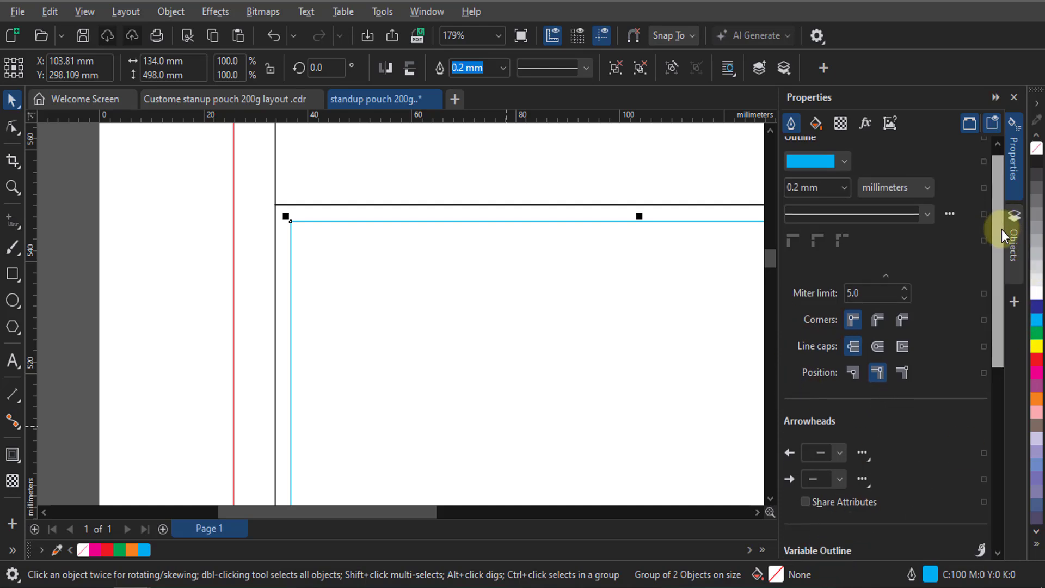
click(931, 215)
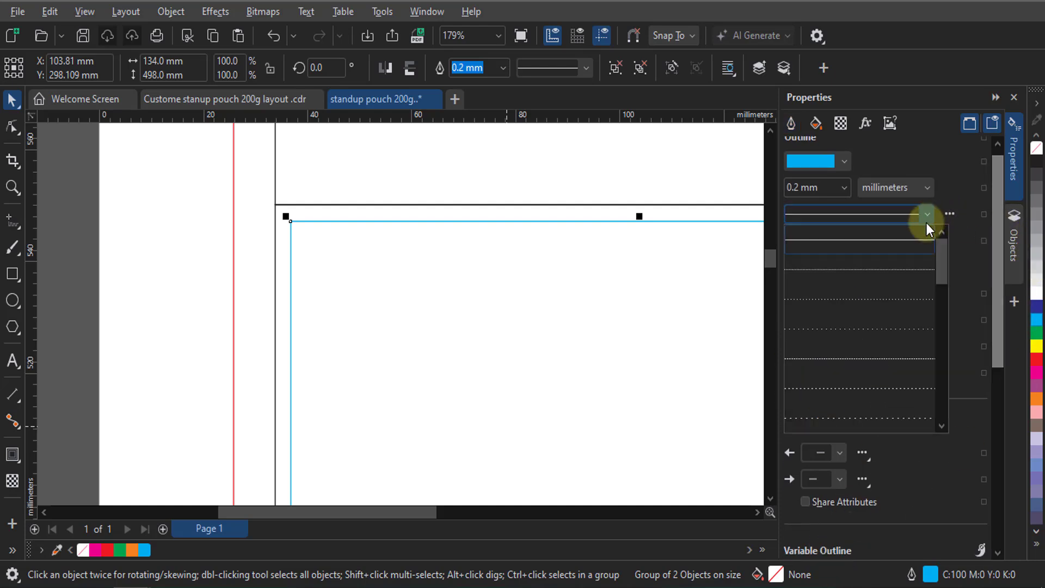
click(906, 392)
scroll(335, 215, up, 3)
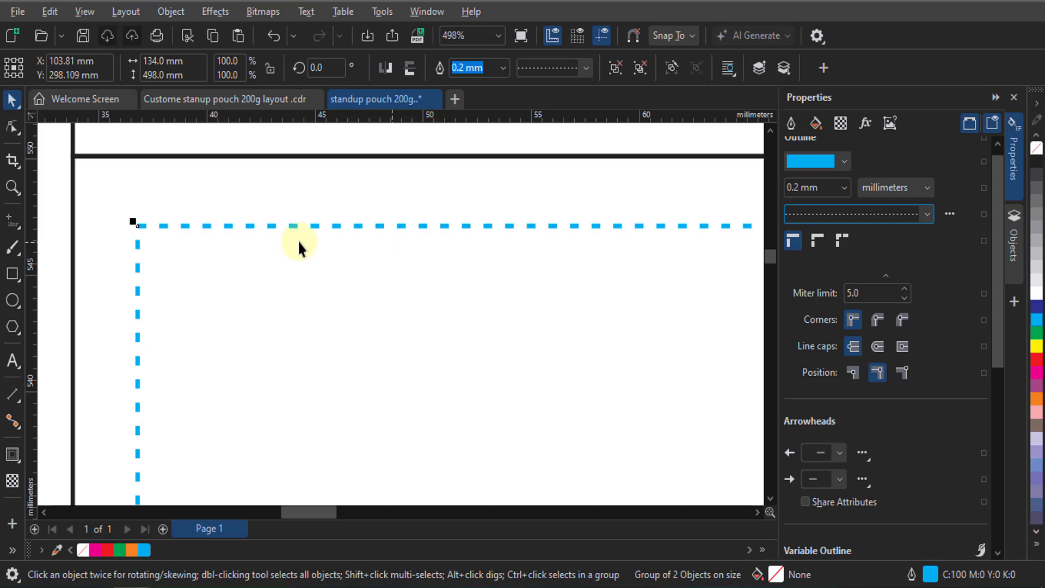
Try the Hairline outline width on the dashed cyan group and set it back to 0.2 mm
click(833, 187)
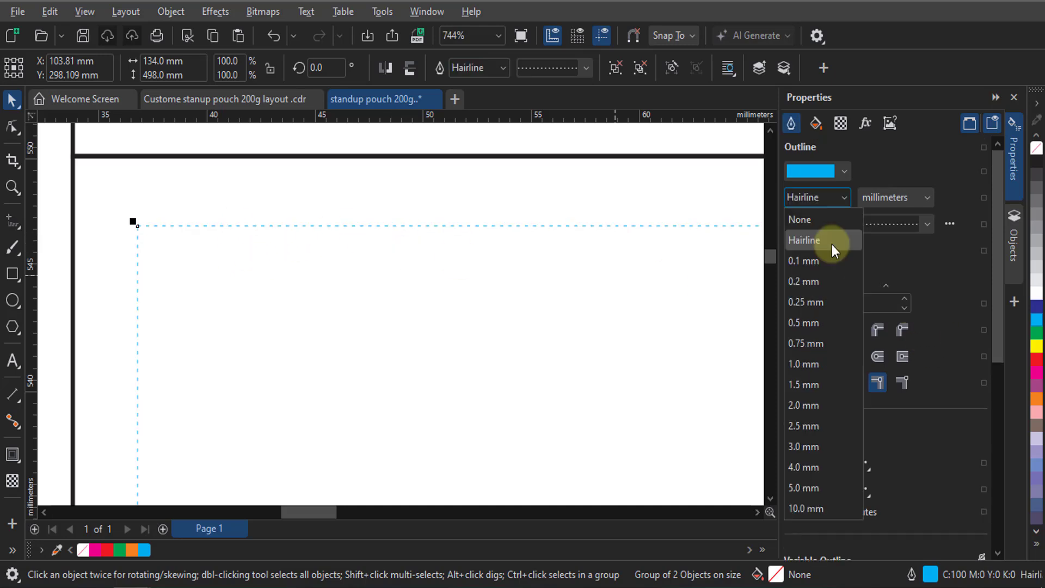
click(831, 243)
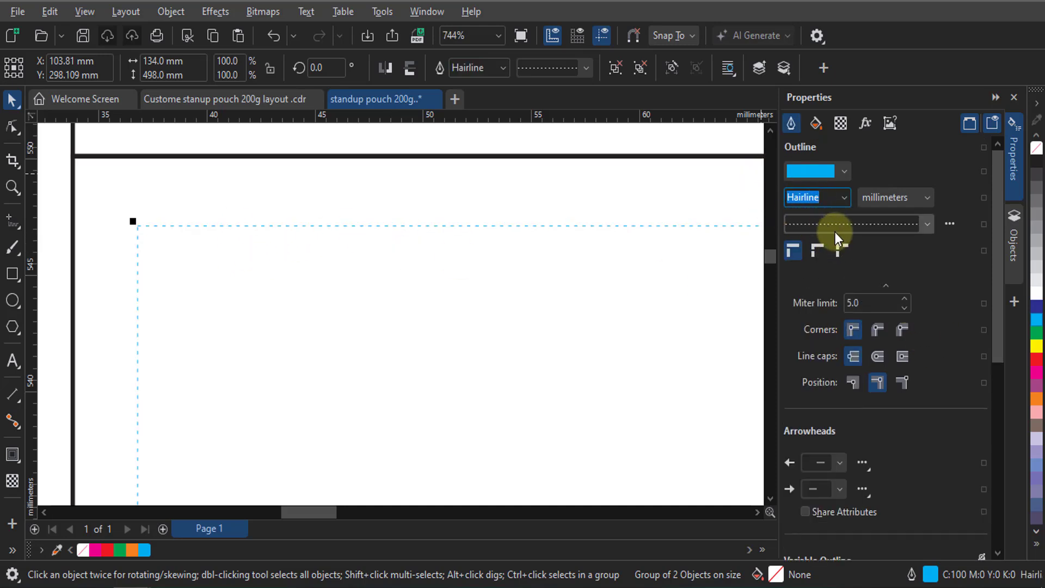
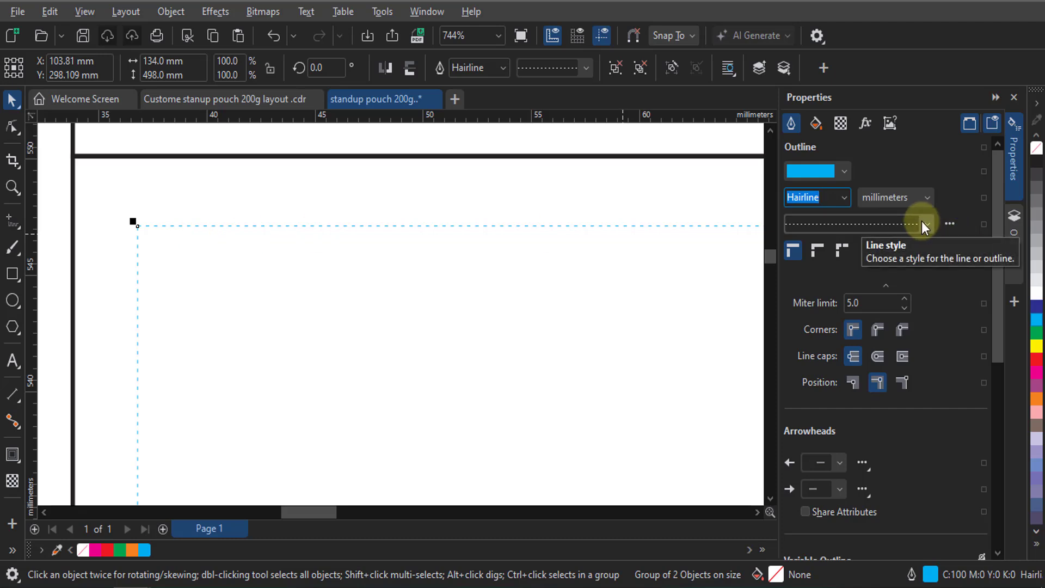
click(845, 196)
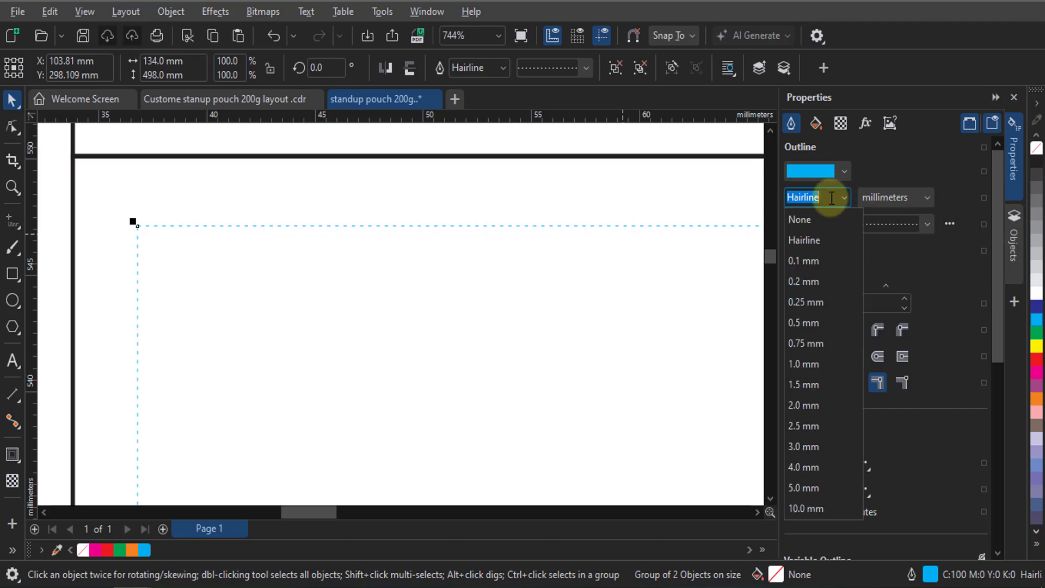
click(801, 282)
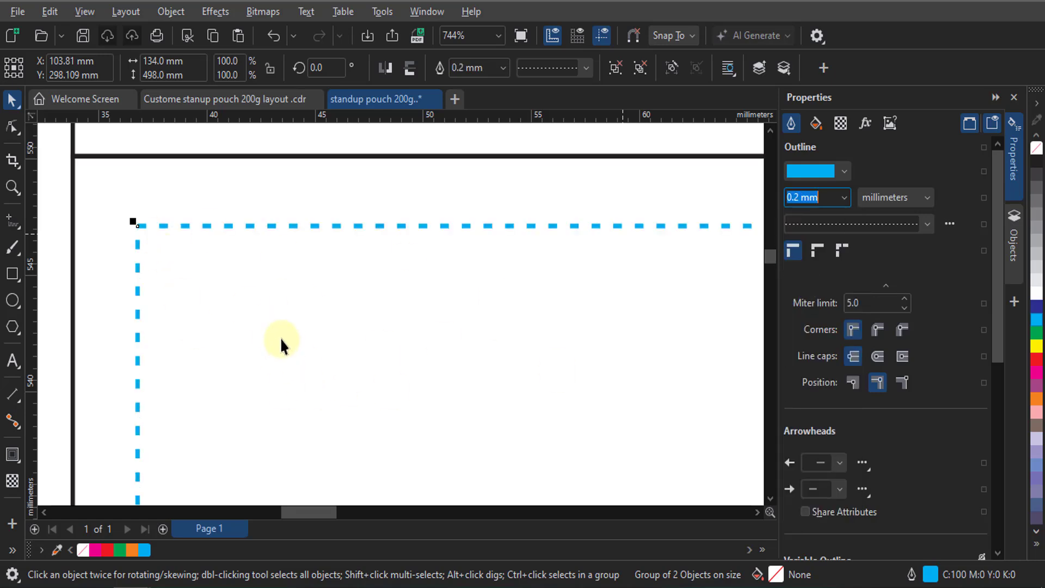
Try moving the dashed cyan group off the page beside the layout, and undo the move
key(shift+F2)
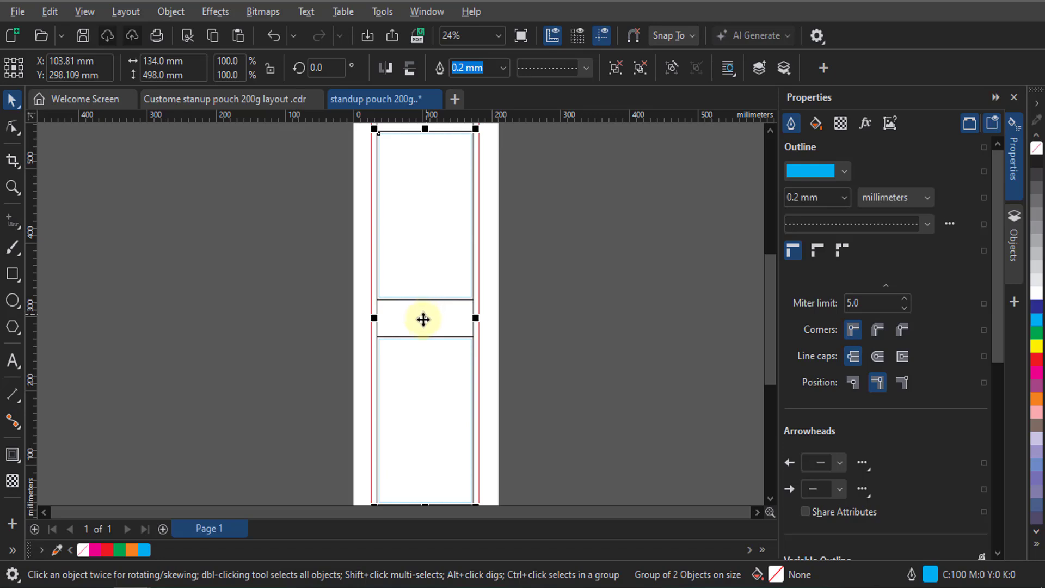
drag(426, 309, 273, 326)
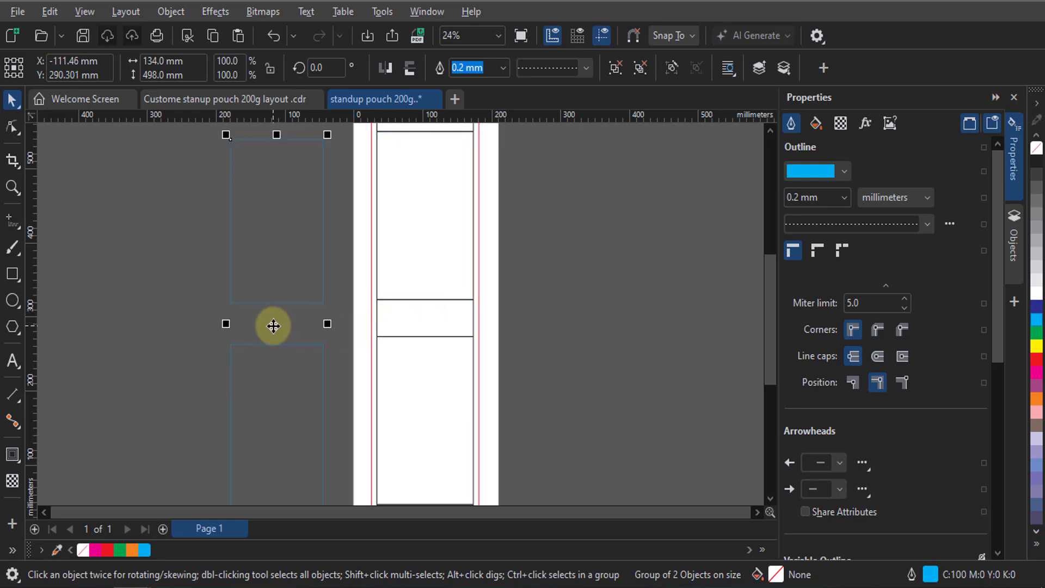
key(ctrl+z)
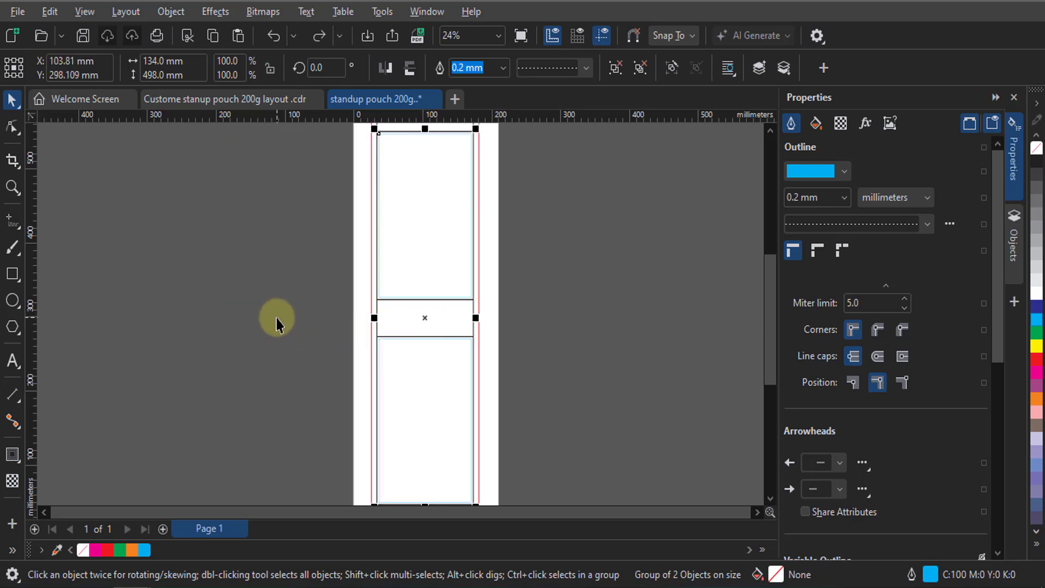
Add a new layer above the size layer and name it "inner margin"
click(1012, 256)
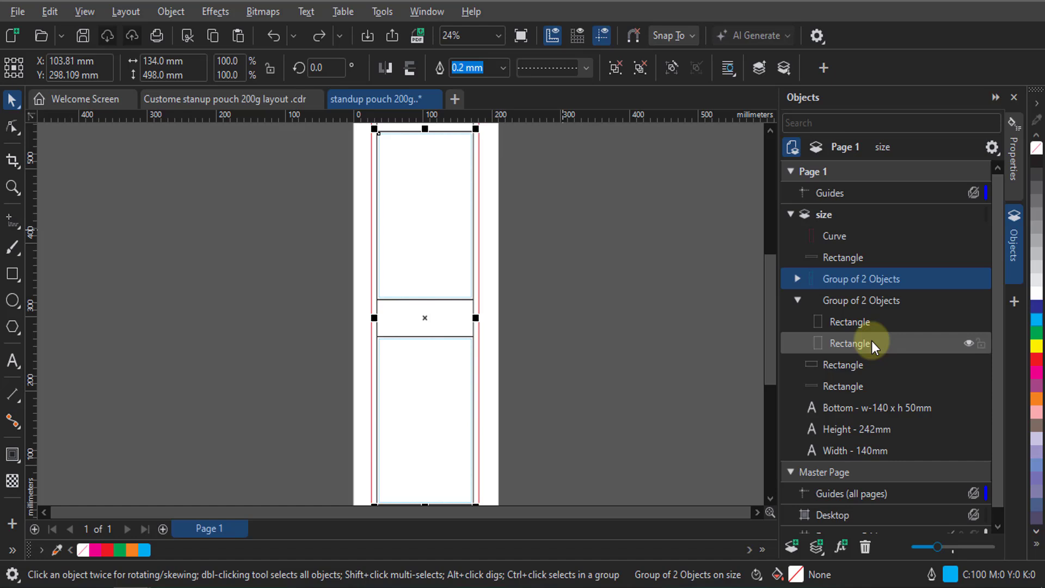
click(795, 214)
click(790, 215)
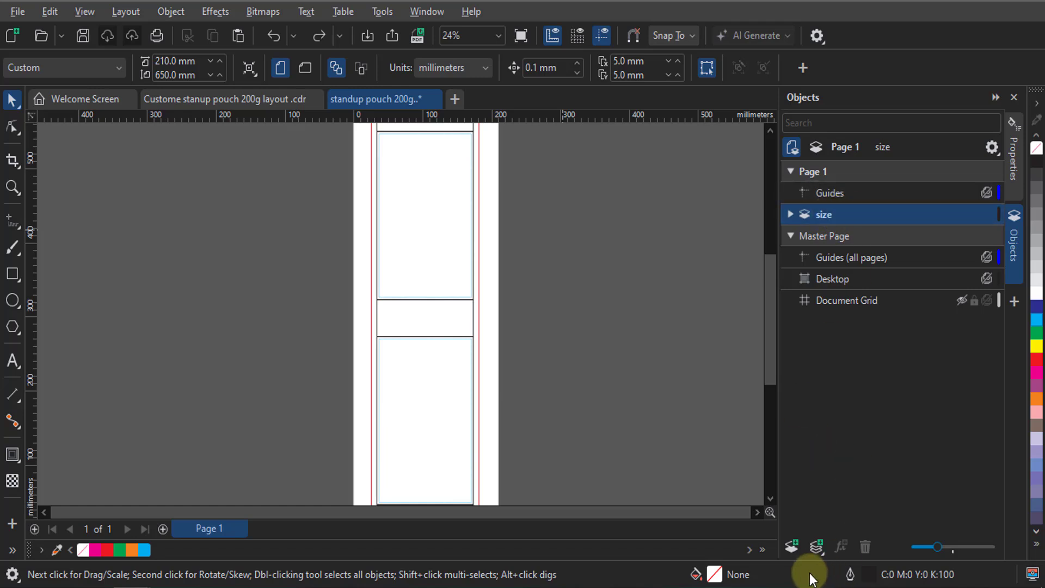
click(792, 550)
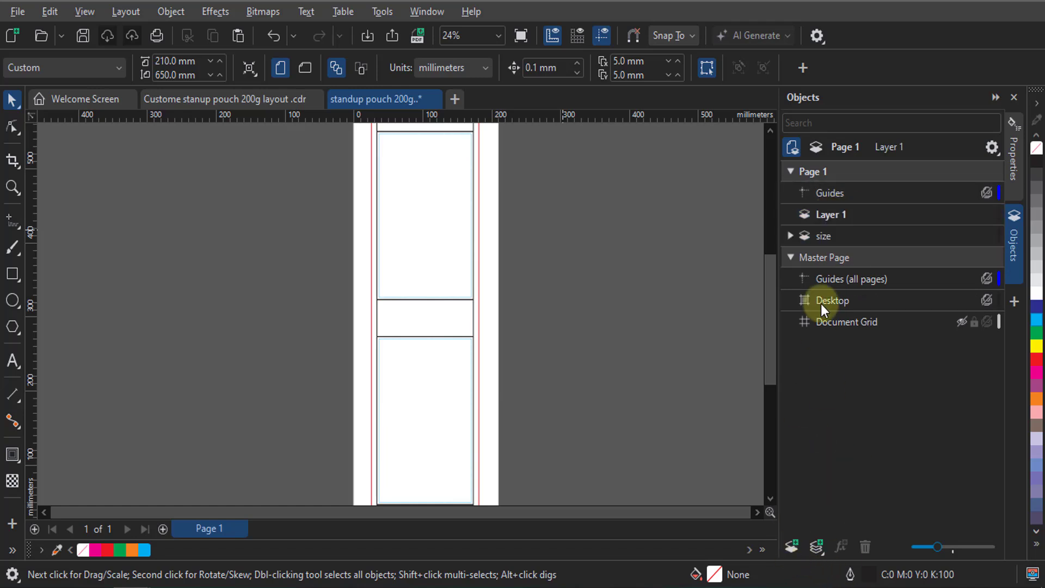
double_click(838, 213)
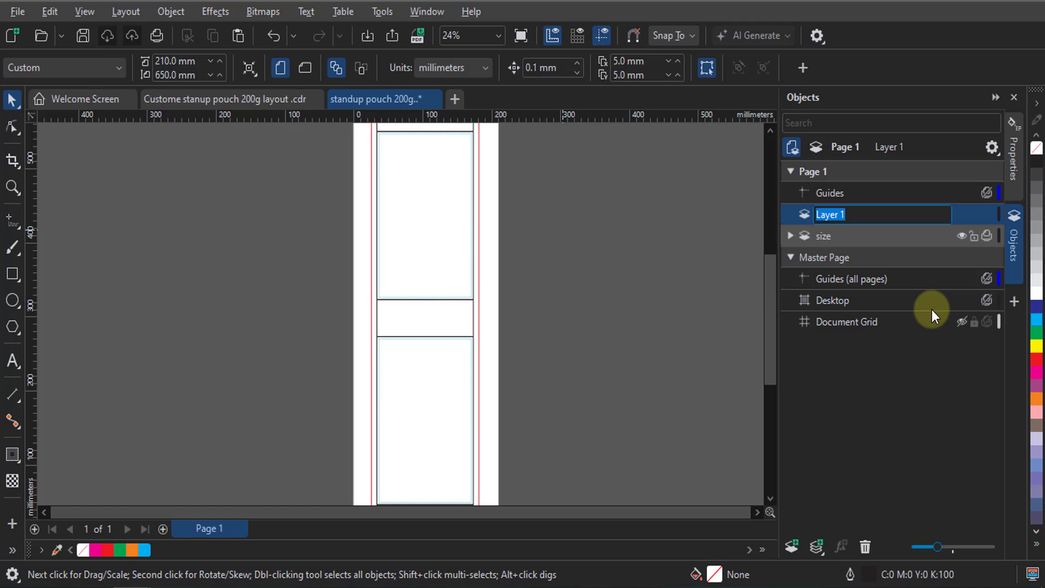
key(BackSpace)
text(inner margin)
key(Return)
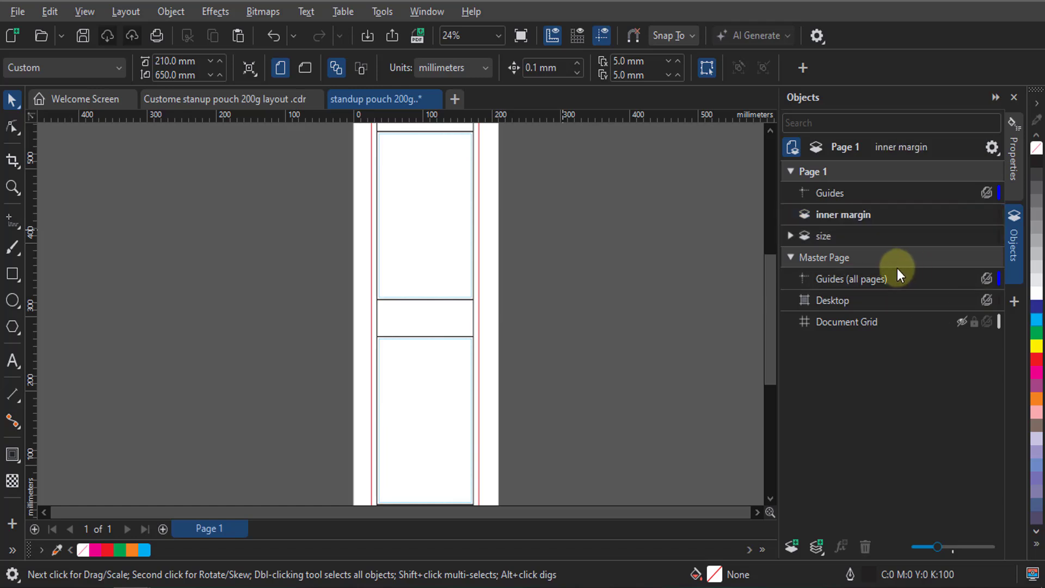
click(850, 215)
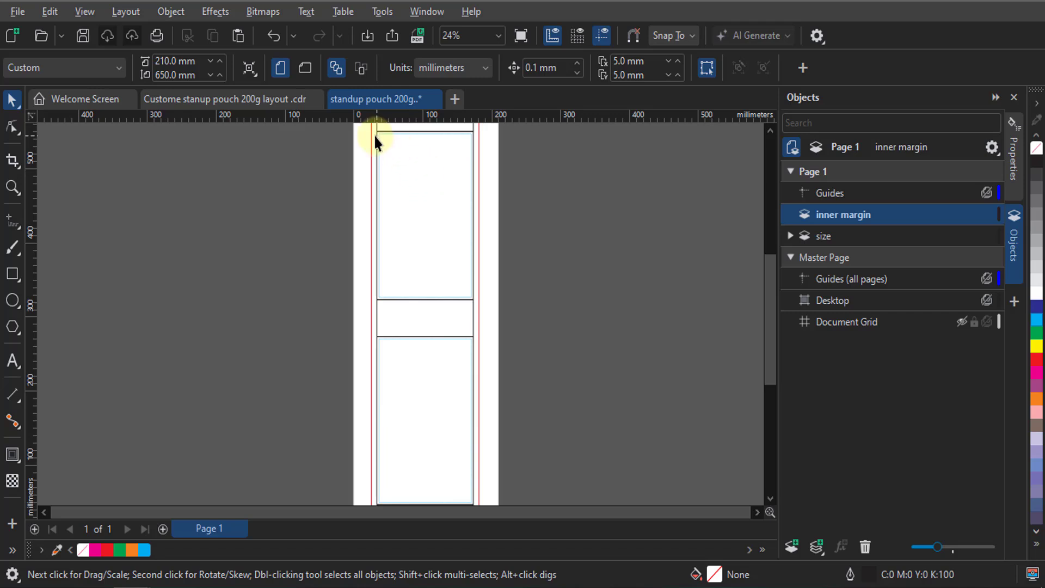
Move the dashed cyan rectangle group from the size layer to the inner margin layer by cutting and pasting it
scroll(376, 136, up, 10)
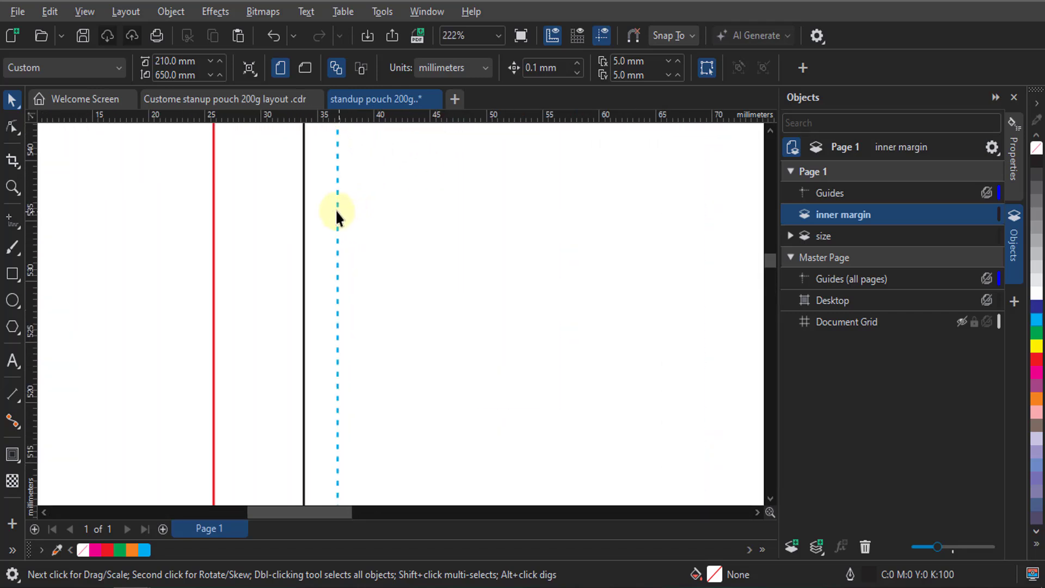
click(336, 211)
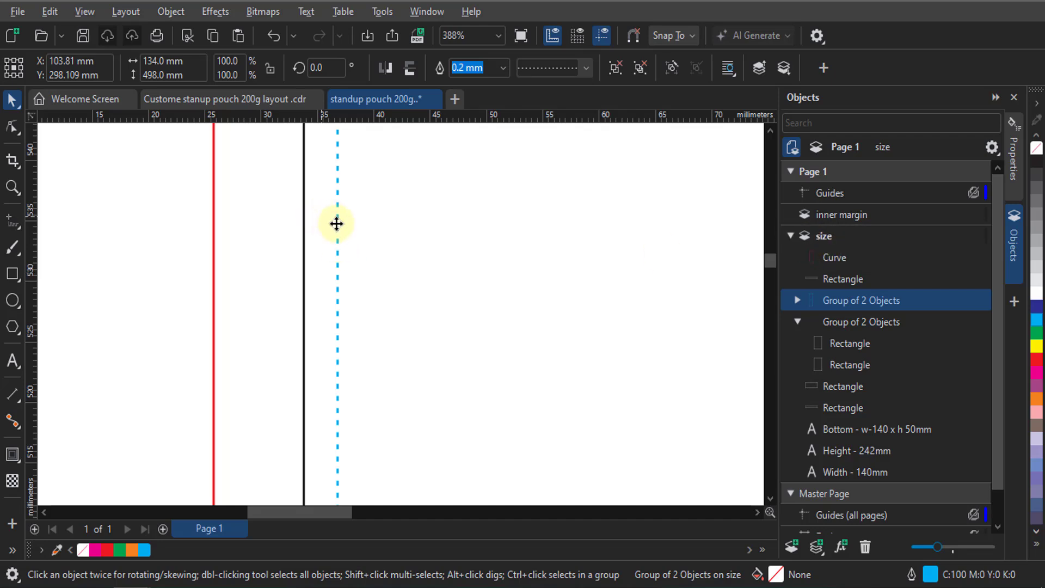
click(133, 191)
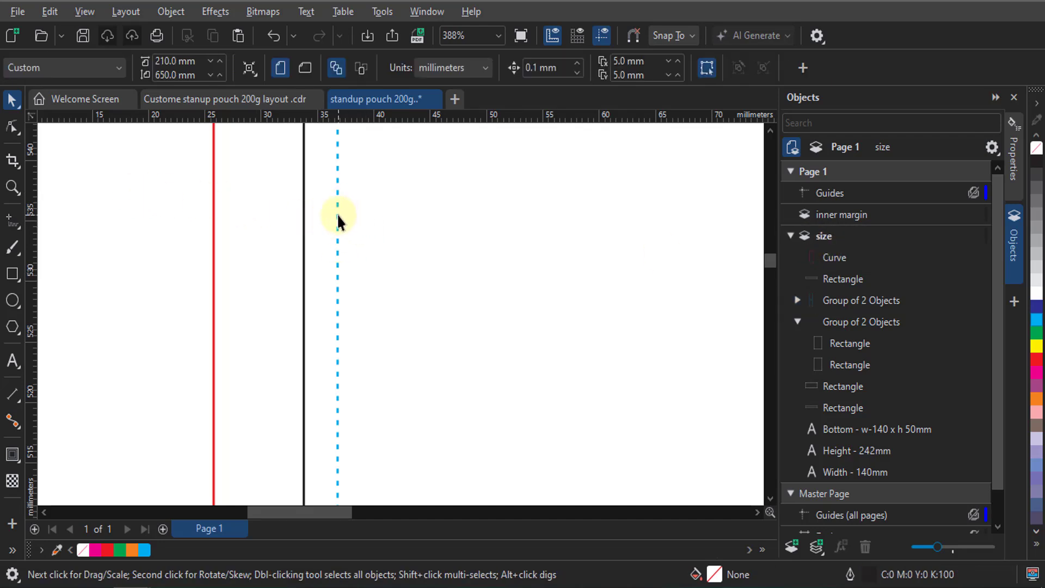
click(338, 212)
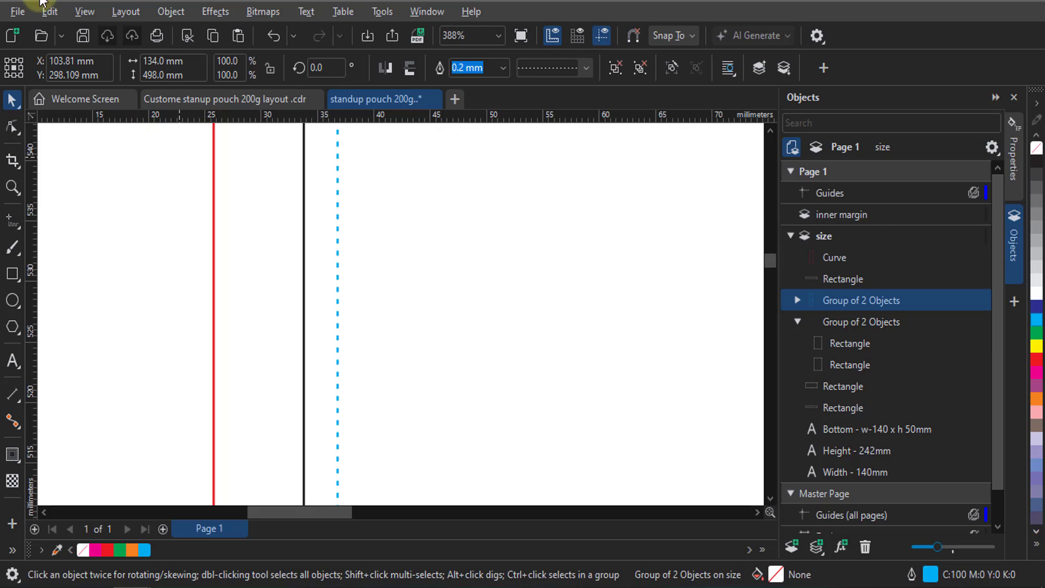
click(42, 19)
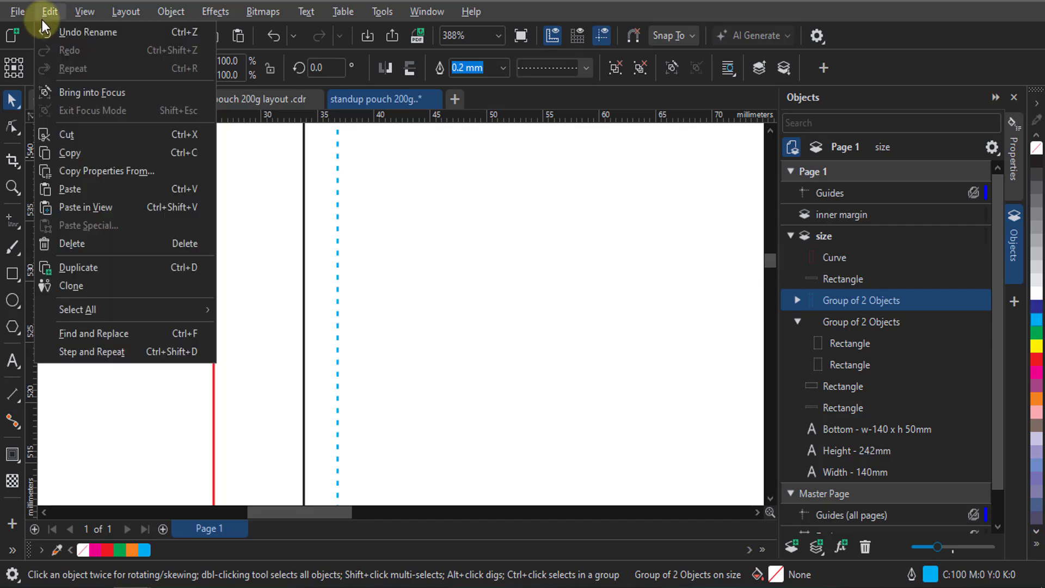
click(67, 144)
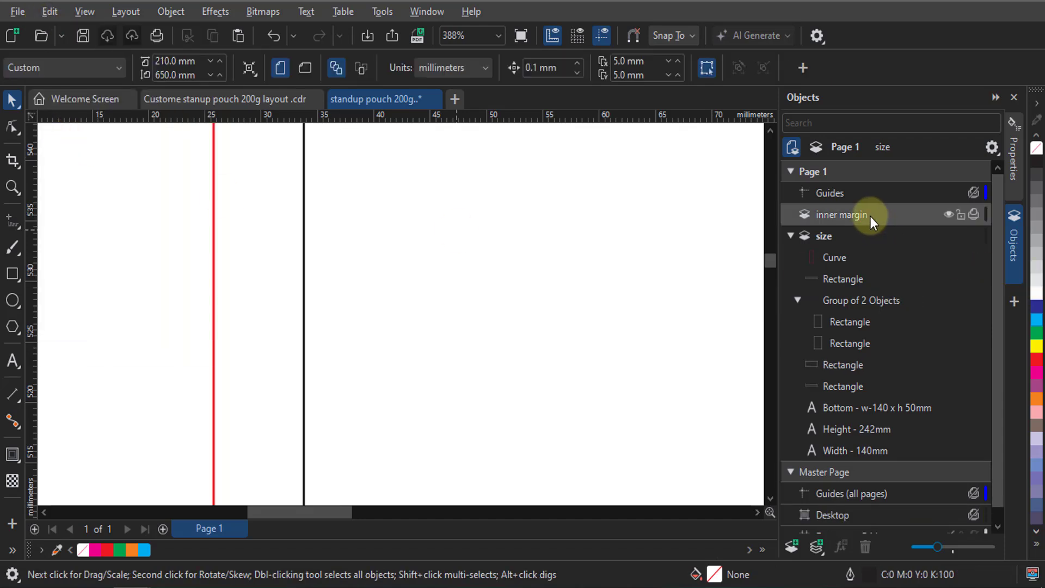
click(838, 216)
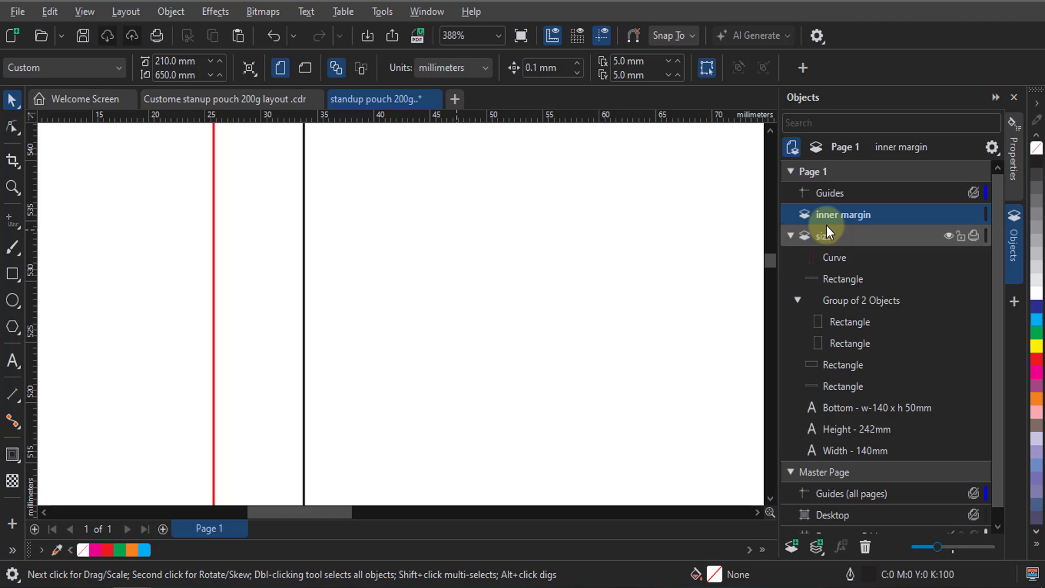
click(48, 12)
click(86, 188)
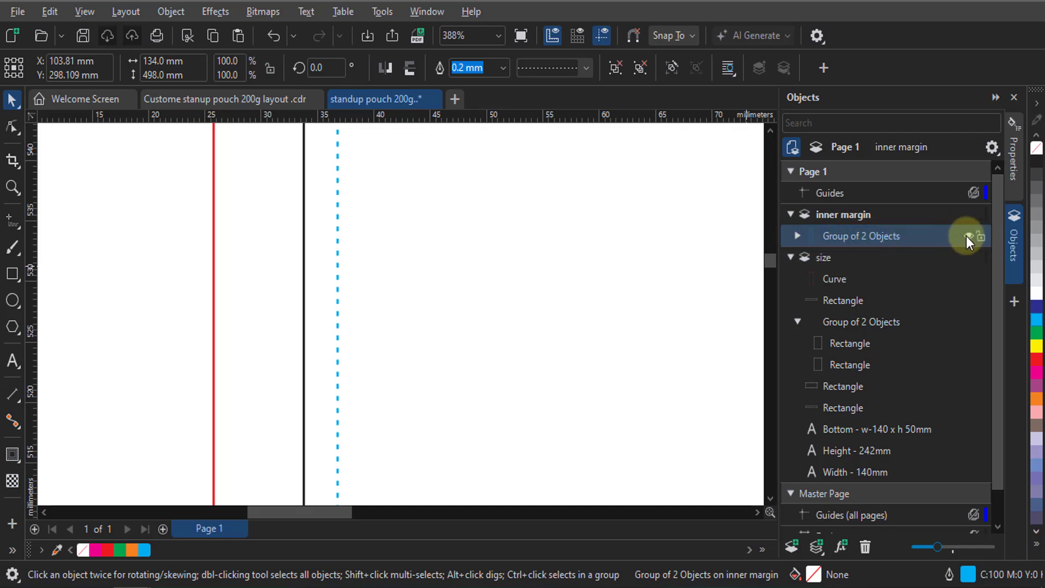
Lock and hide the dashed cyan group on the inner margin layer, and collapse the size layer
click(981, 237)
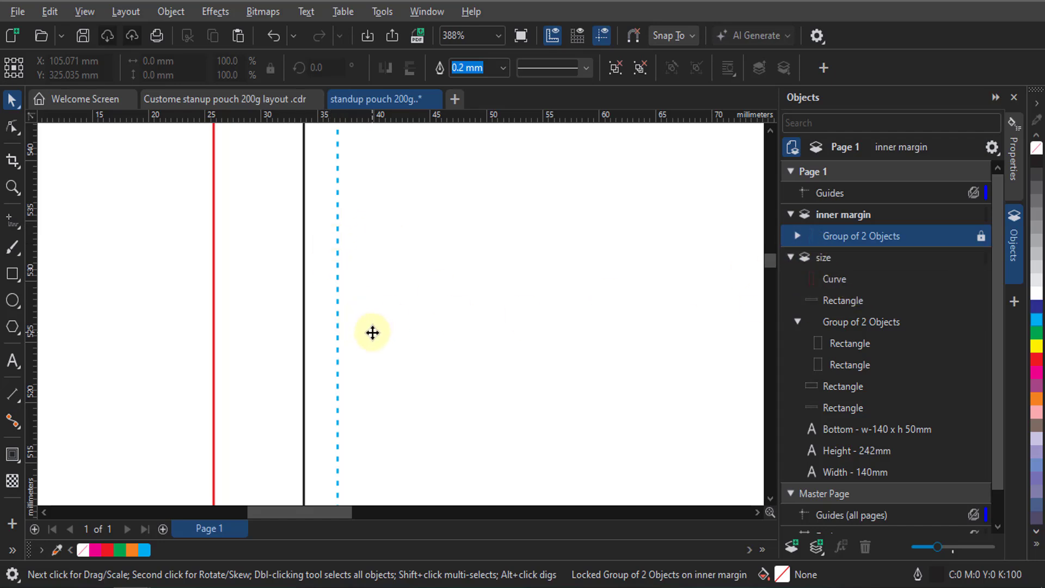
scroll(312, 275, down, 4)
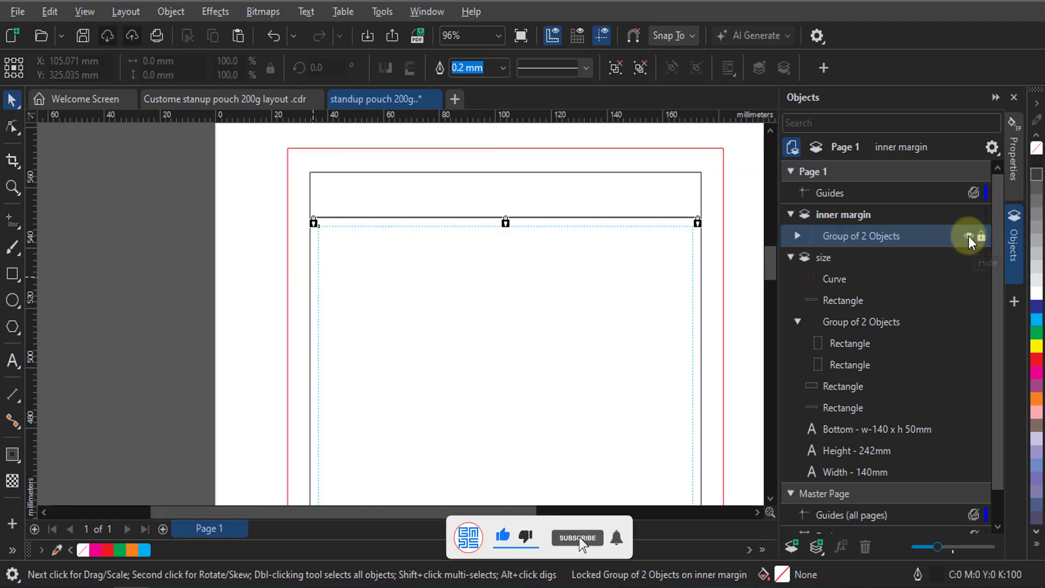
click(968, 237)
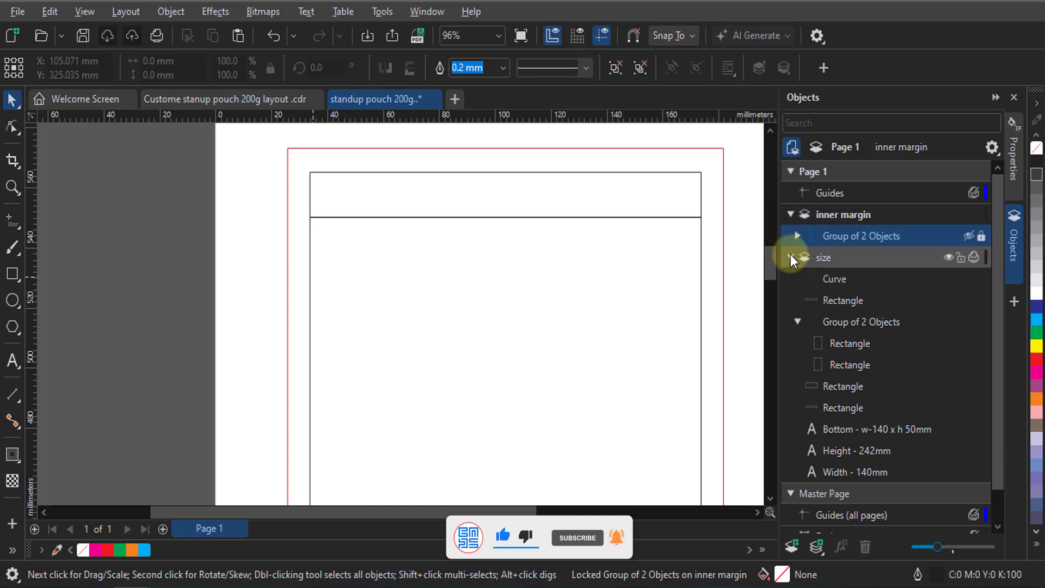
click(791, 255)
click(294, 147)
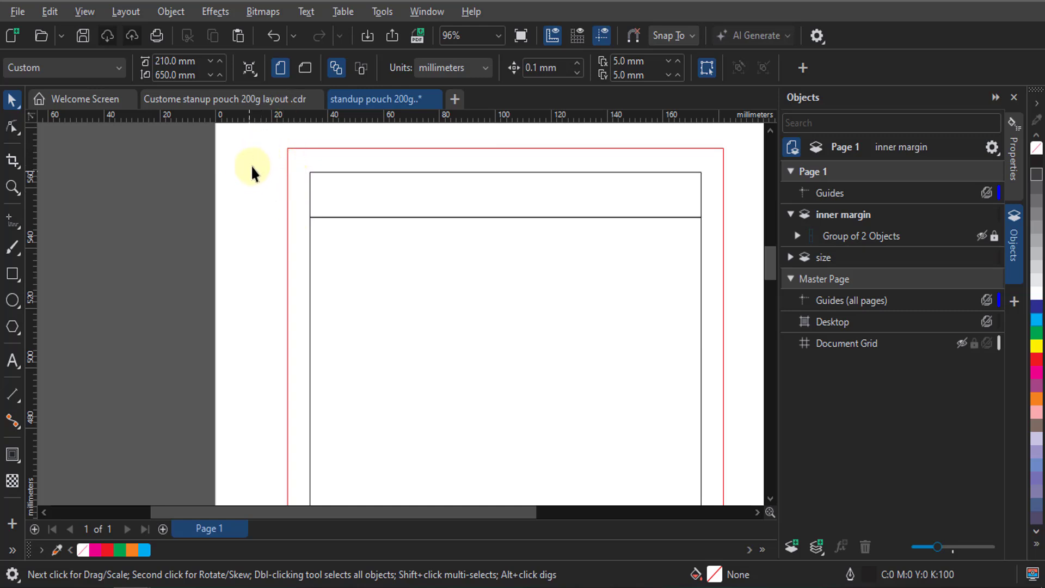
scroll(294, 146, up, 5)
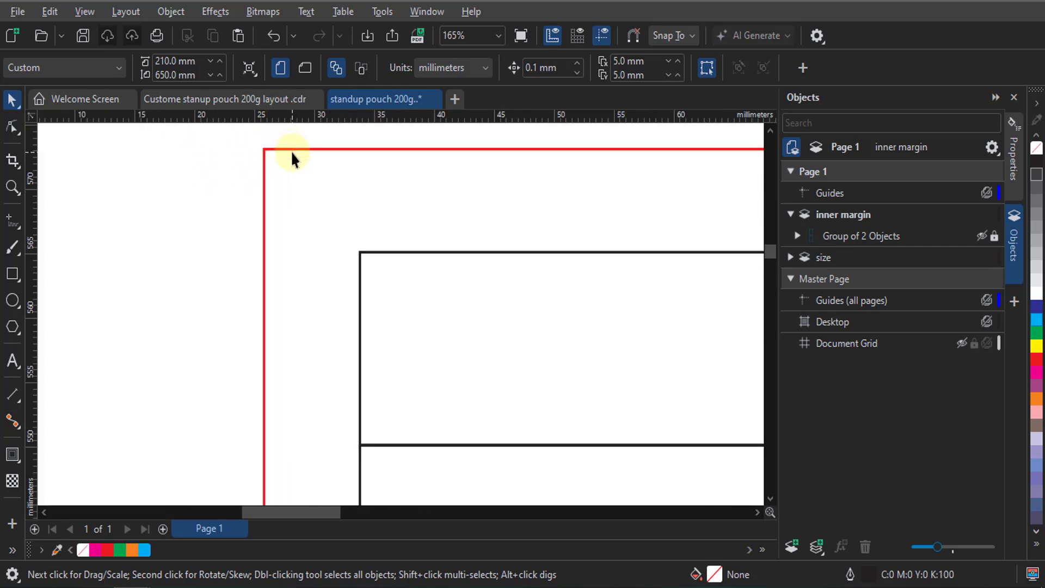
click(290, 148)
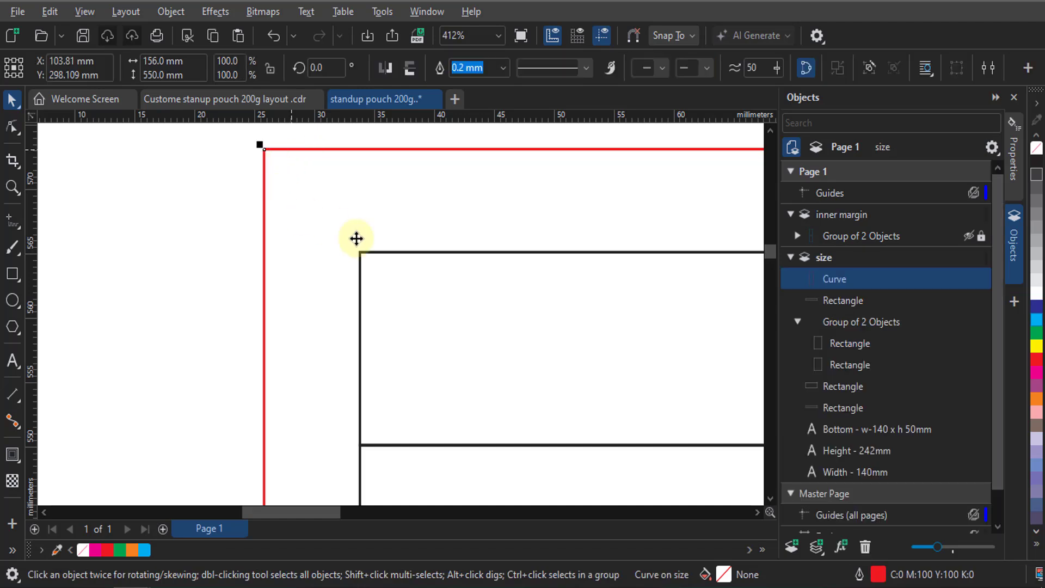
scroll(334, 184, down, 2)
scroll(336, 185, down, 2)
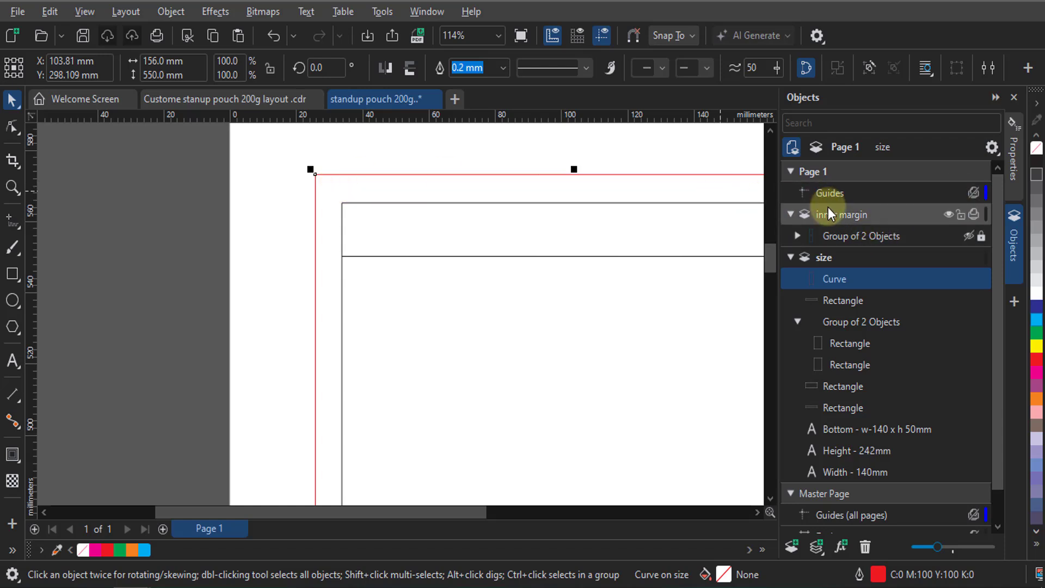
Add a new layer above the inner margin layer and name it "Bleed"
click(791, 213)
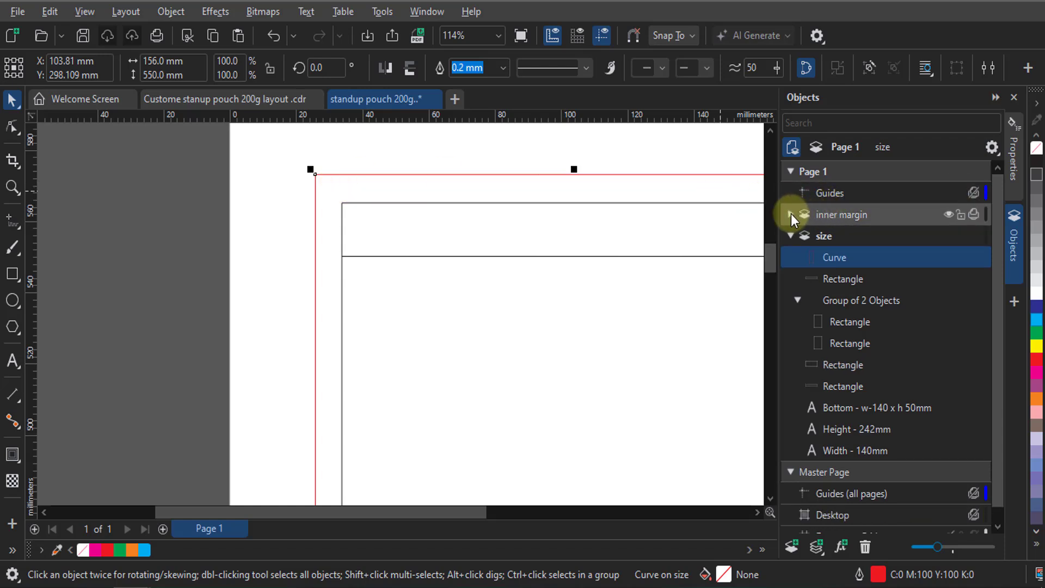
click(870, 217)
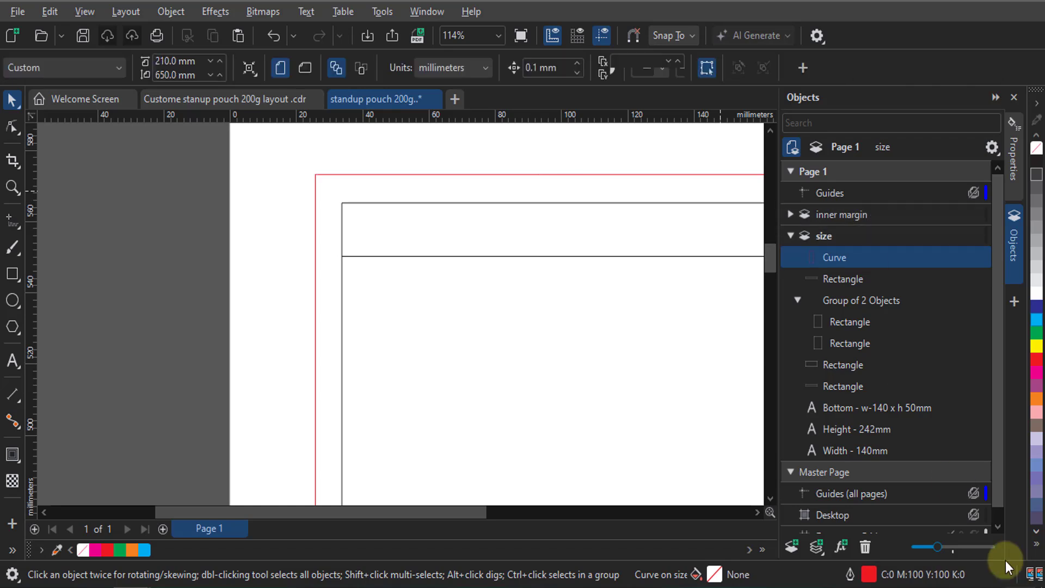
click(798, 542)
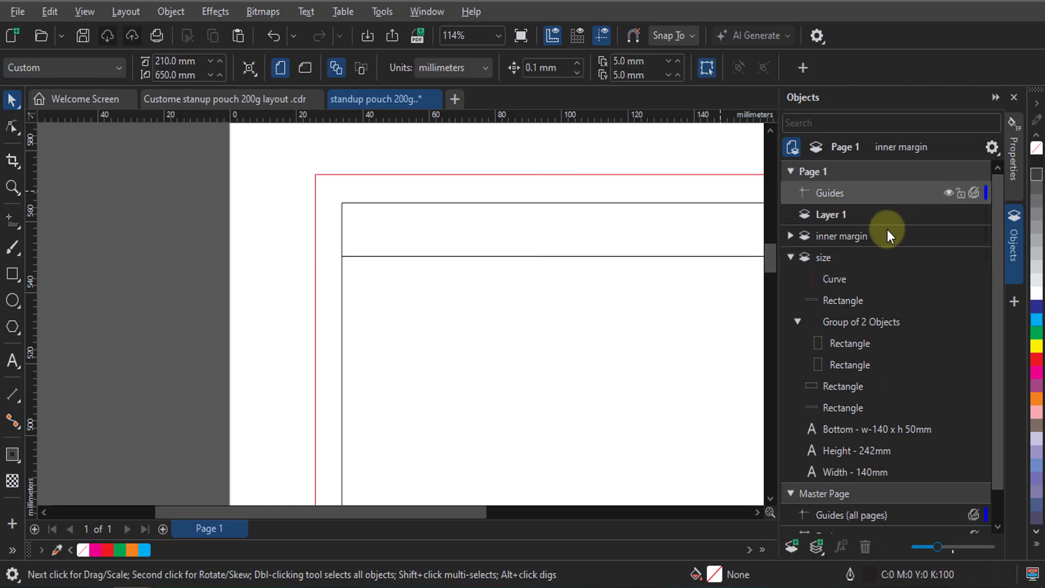
right_click(834, 217)
click(889, 325)
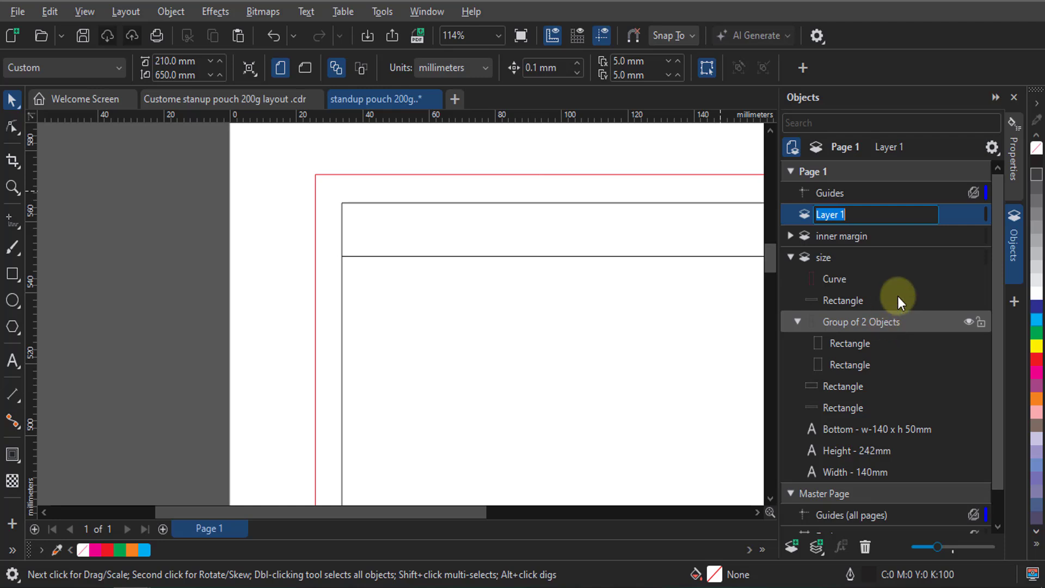
key(BackSpace)
text(Bleed)
key(Return)
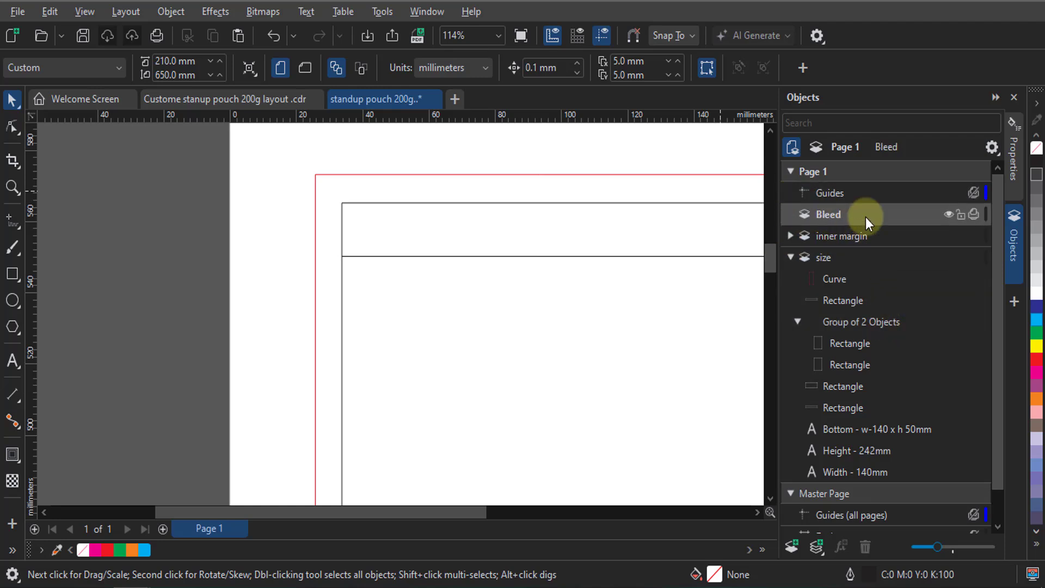
Move the red outer contour from the size layer to the Bleed layer, and disable printing for the Bleed layer
click(365, 175)
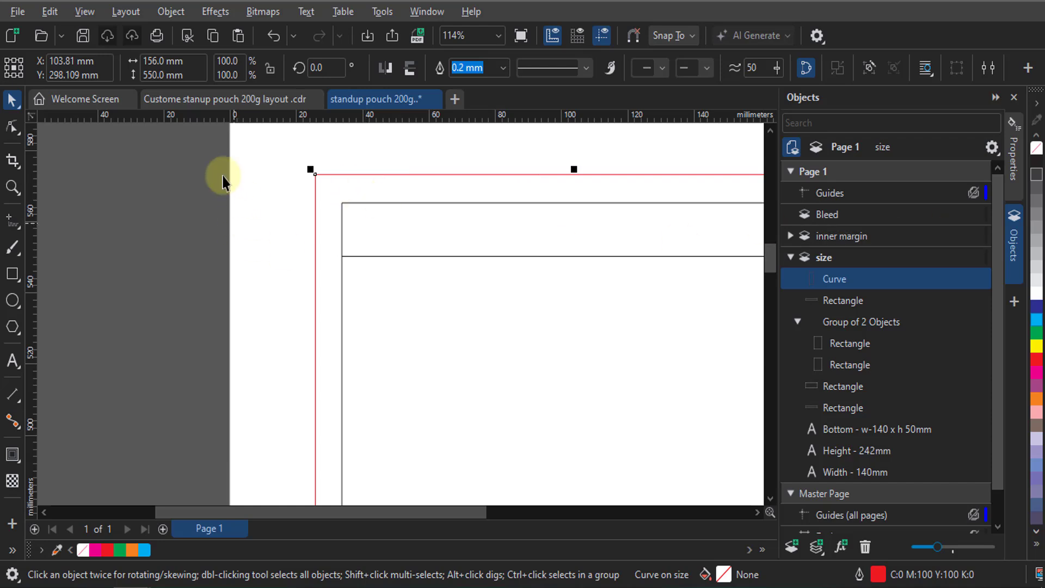
key(Delete)
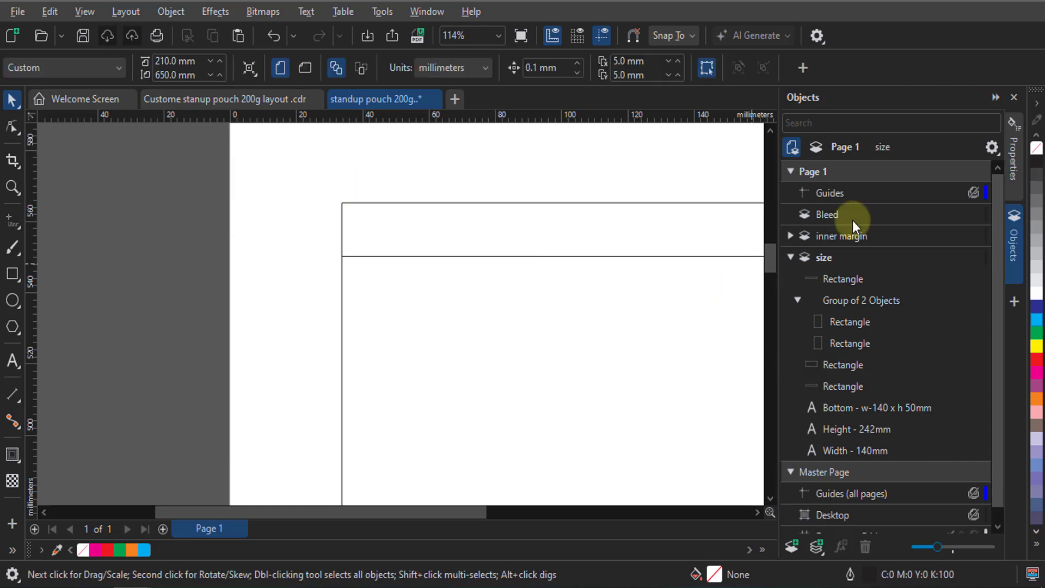
click(800, 216)
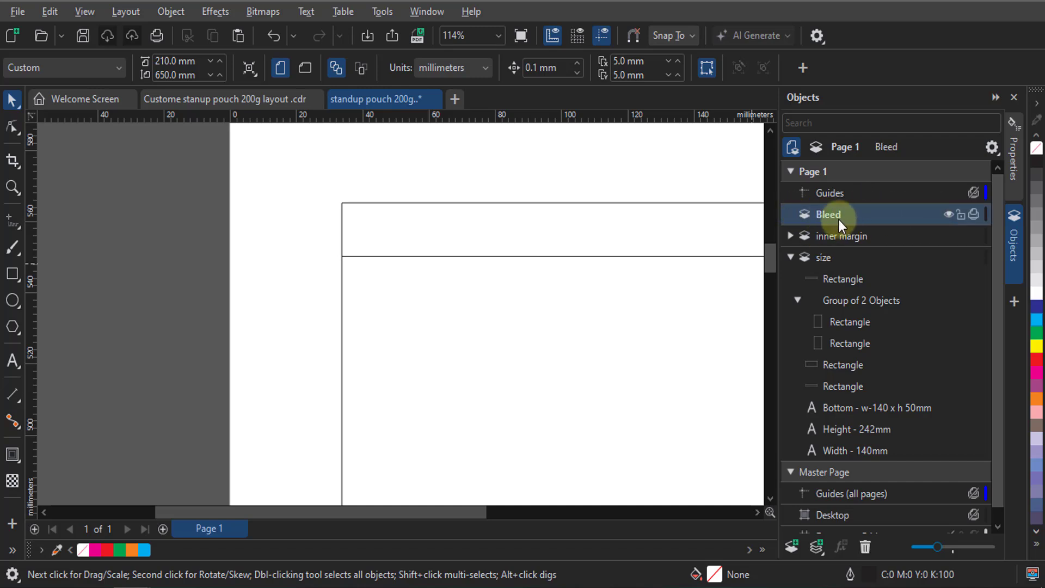
click(56, 15)
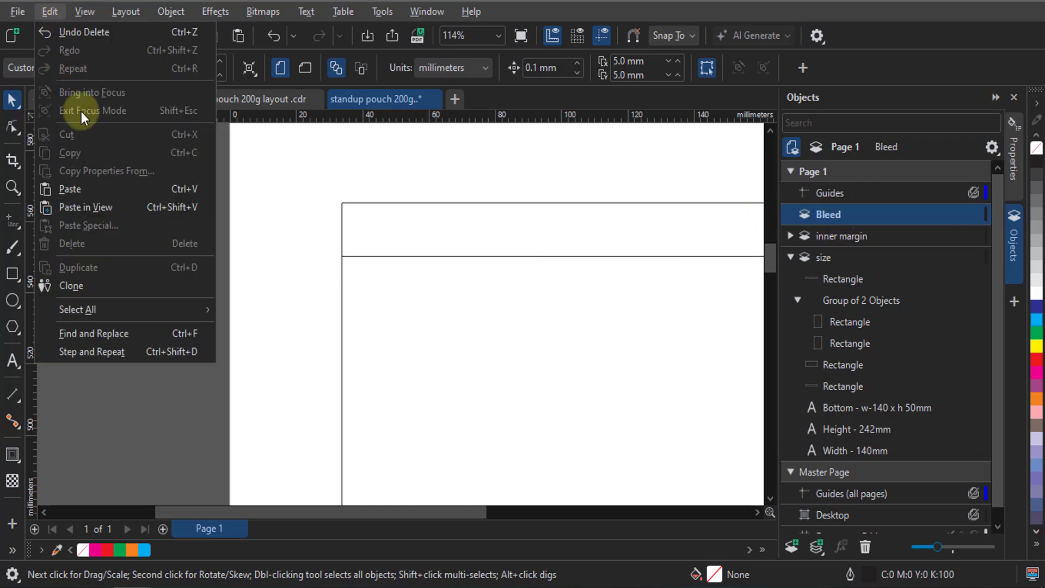
click(67, 188)
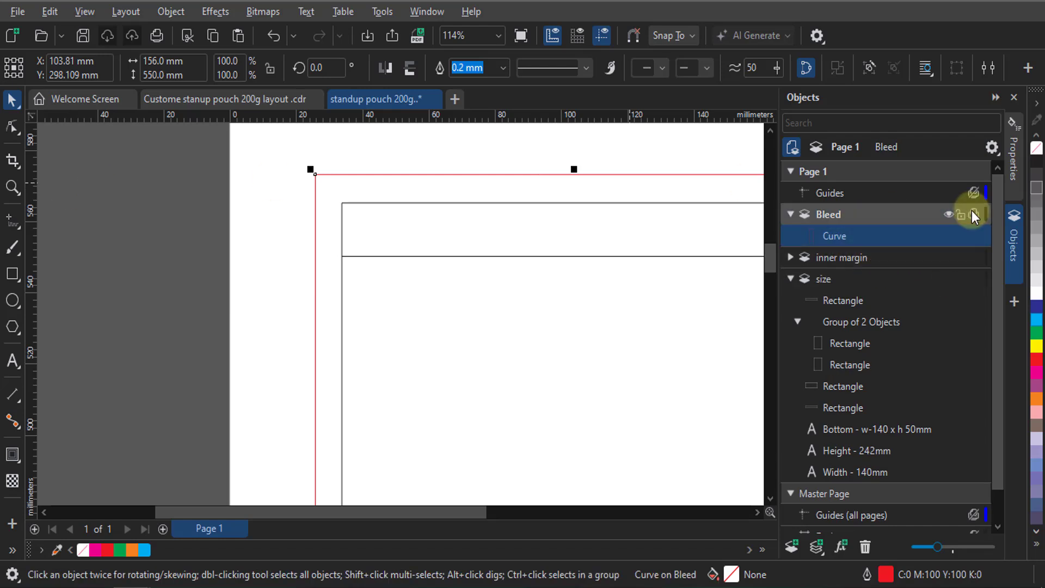
click(977, 211)
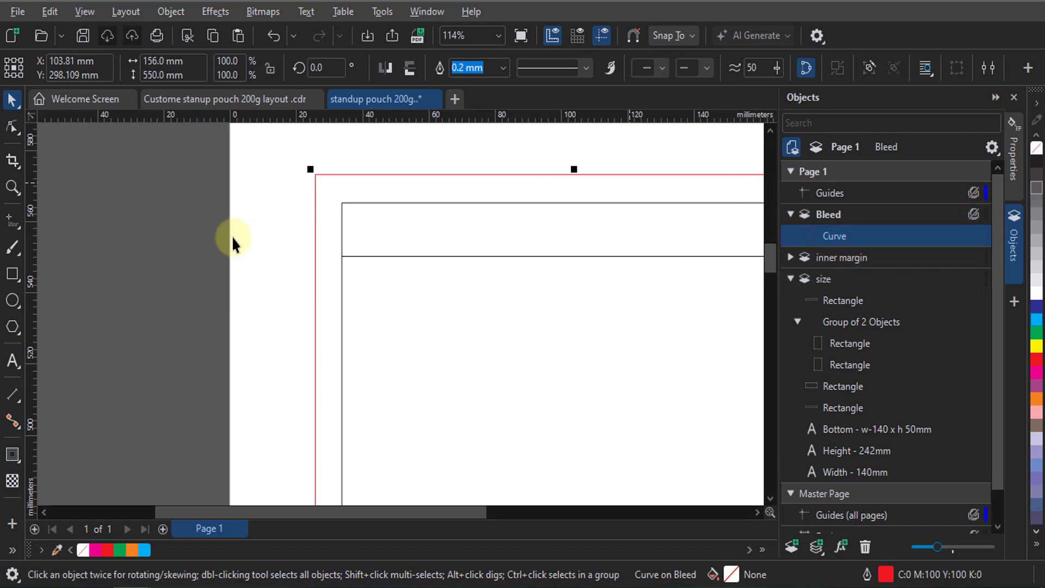
click(188, 204)
Check the pouch layout's panels and switch to the "Custome stanup pouch 200g layout" document to view the pouch image
scroll(325, 171, down, 5)
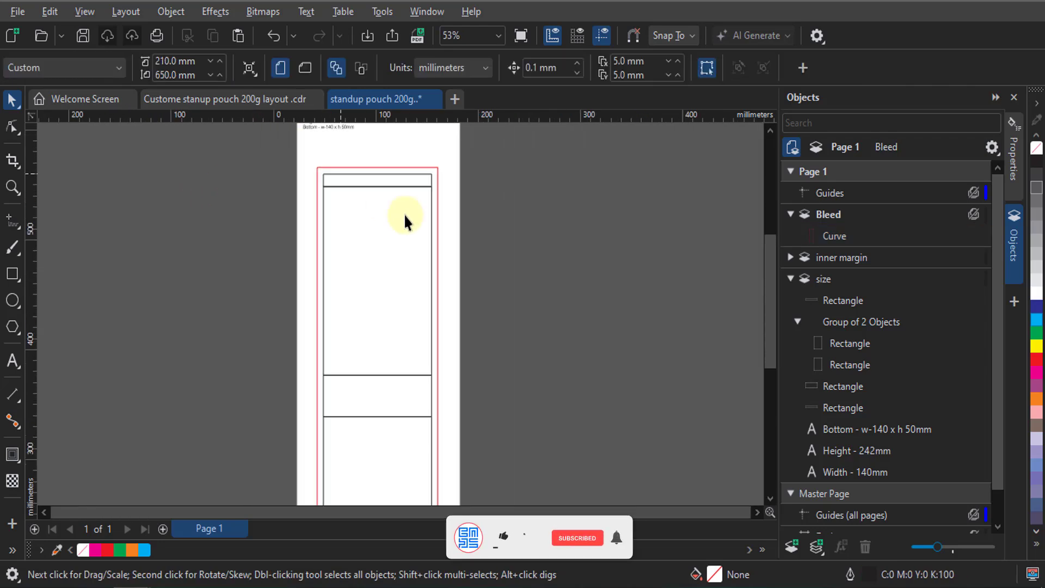
scroll(352, 393, up, 5)
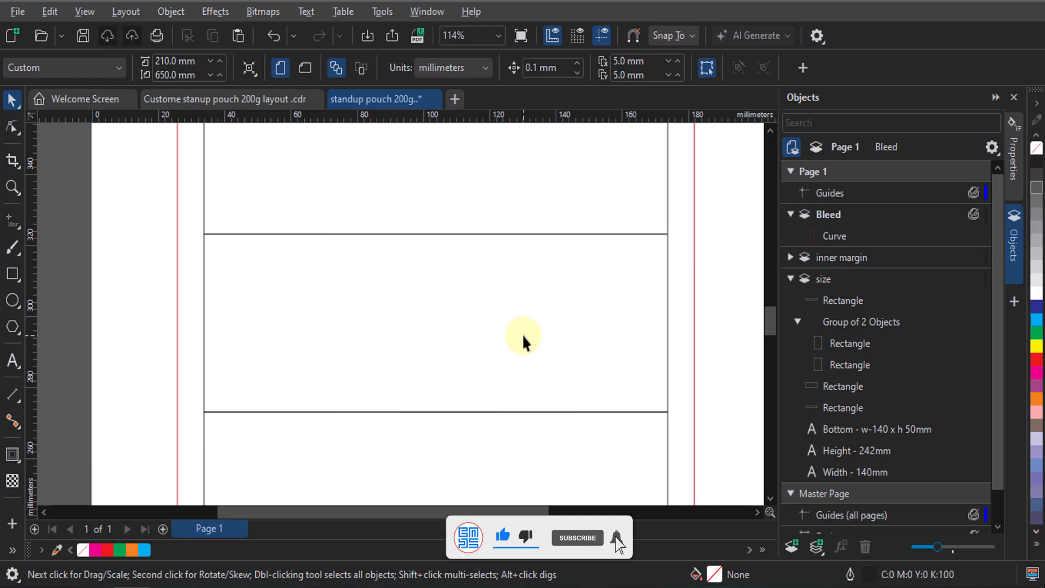
click(245, 99)
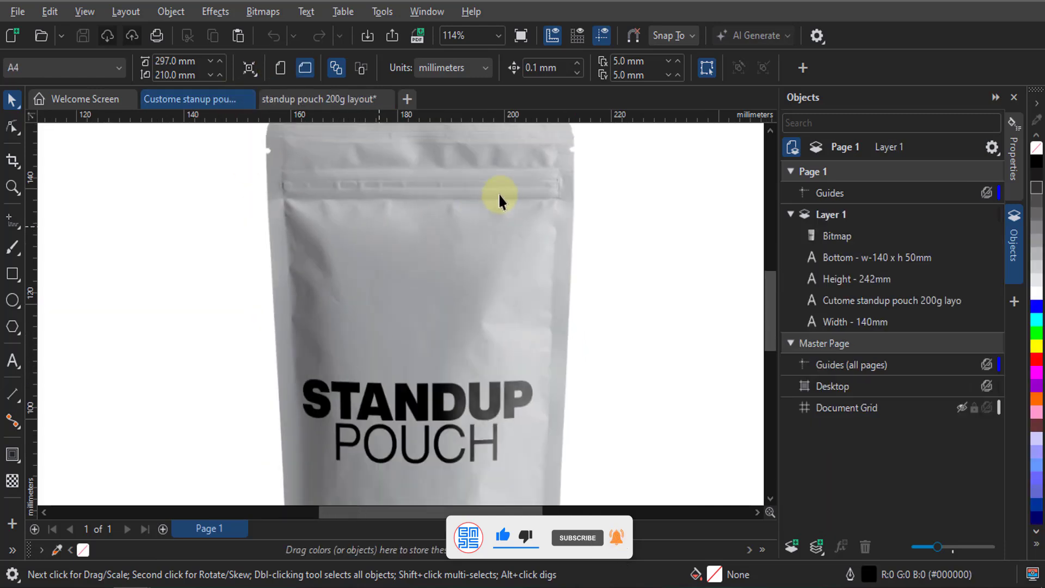
Check the base of the pouch image and switch back to the "standup pouch 200g layout" document
scroll(502, 194, down, 4)
scroll(471, 400, up, 4)
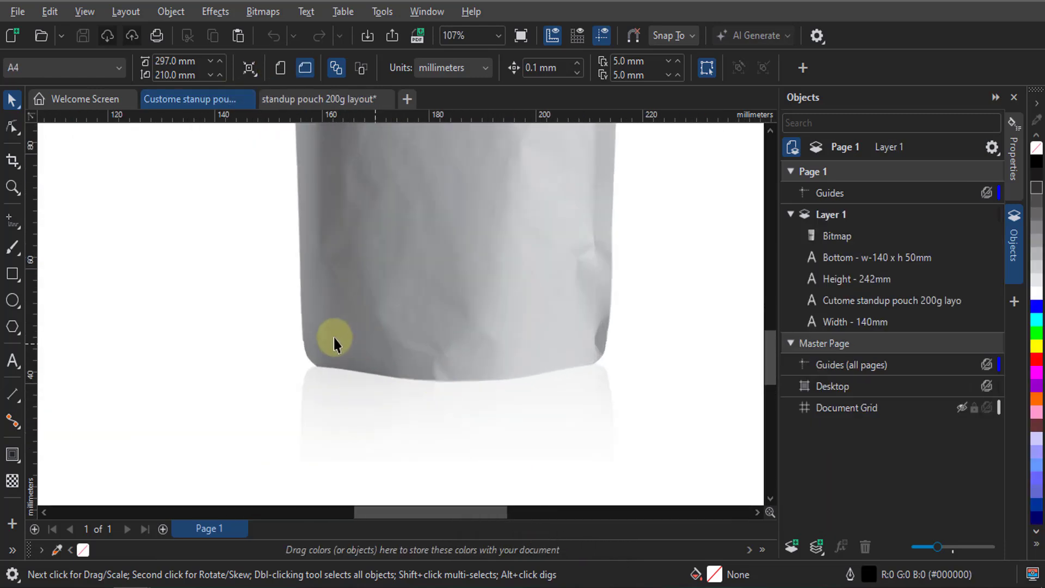
click(299, 101)
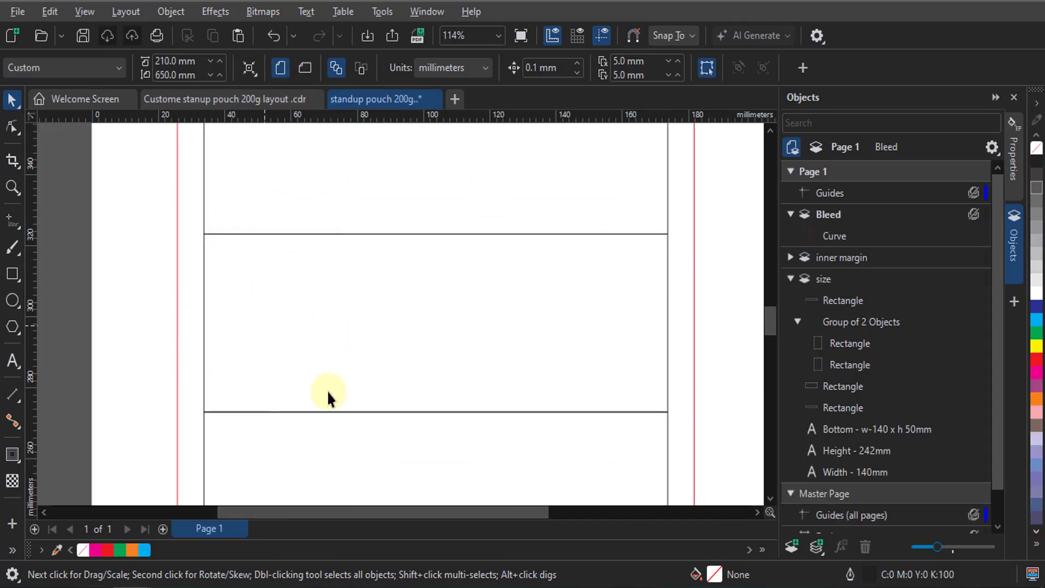
Hide the Bleed layer so the red contour is out of the way
scroll(524, 268, down, 2)
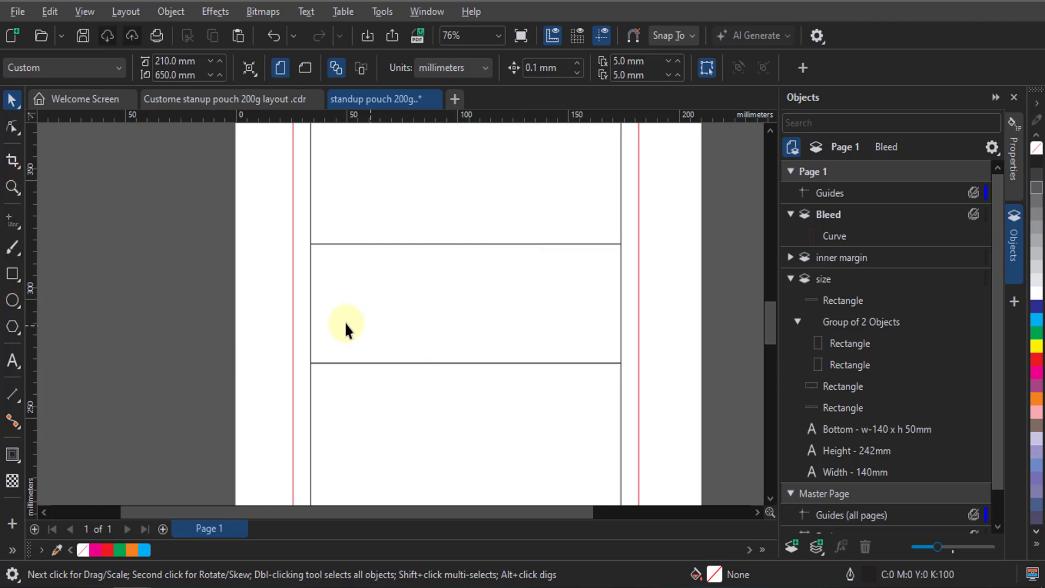
click(312, 280)
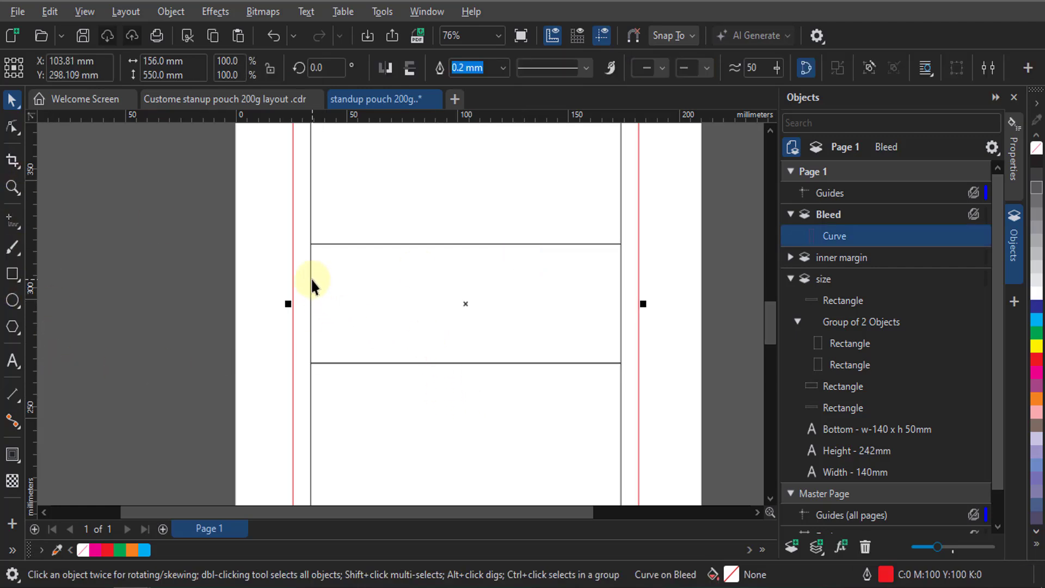
click(197, 222)
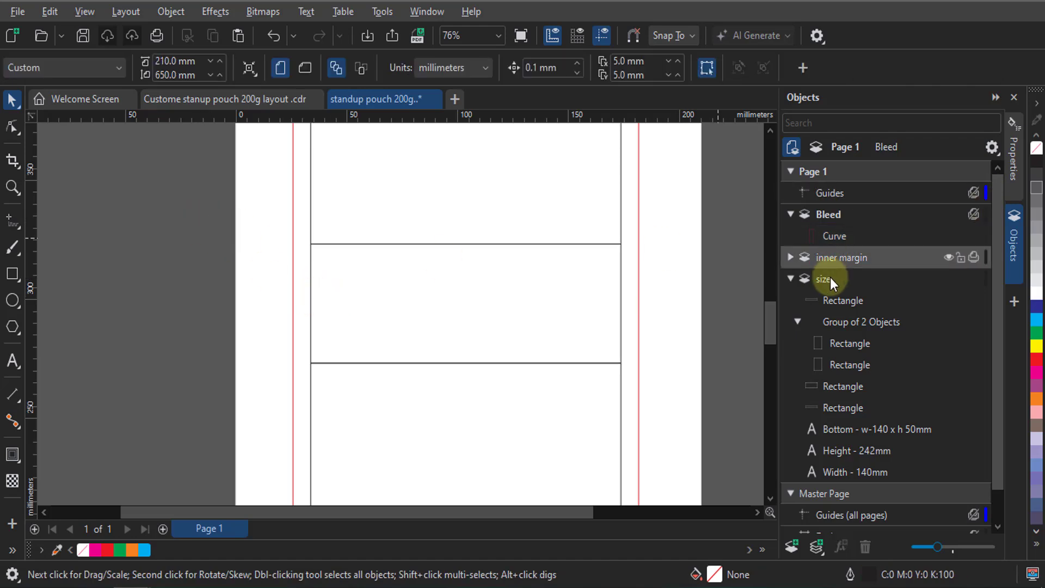
click(947, 214)
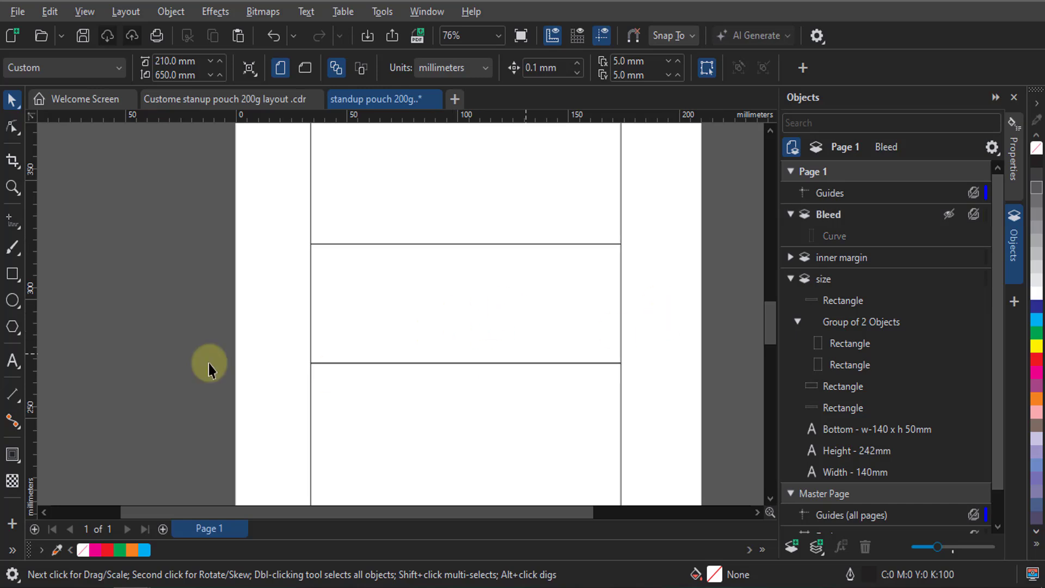
Check the size of the middle bottom-panel rectangle, and draw an ellipse about 104 by 34 mm on the empty area beside the page
scroll(324, 297, up, 3)
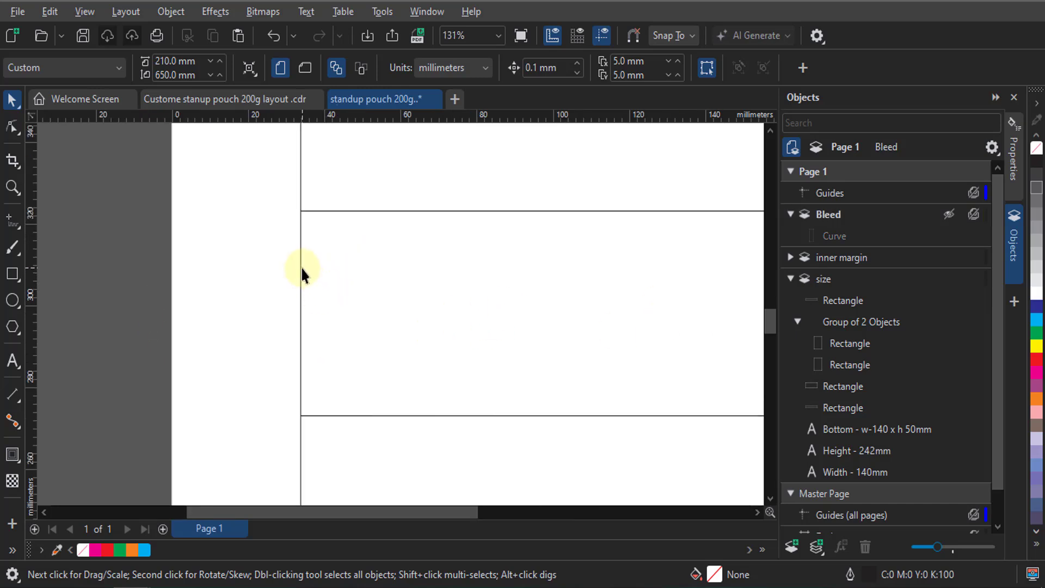
click(301, 271)
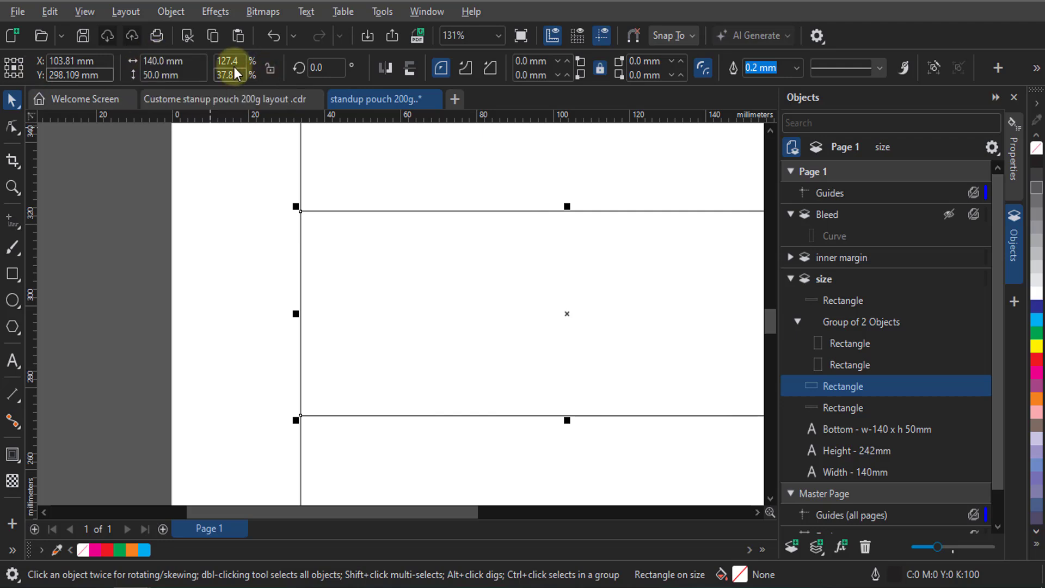
click(9, 306)
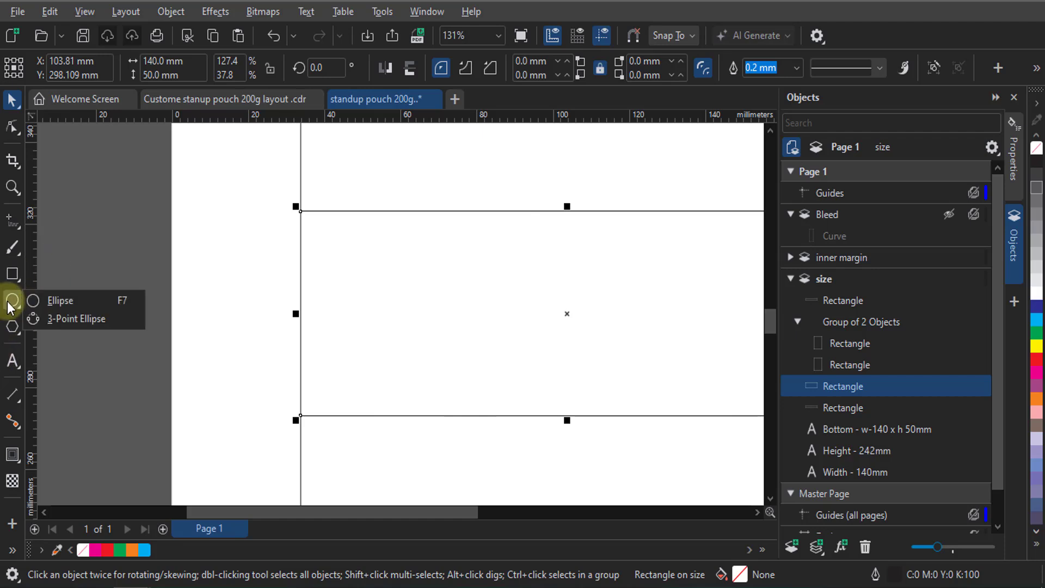
click(63, 301)
scroll(572, 271, down, 3)
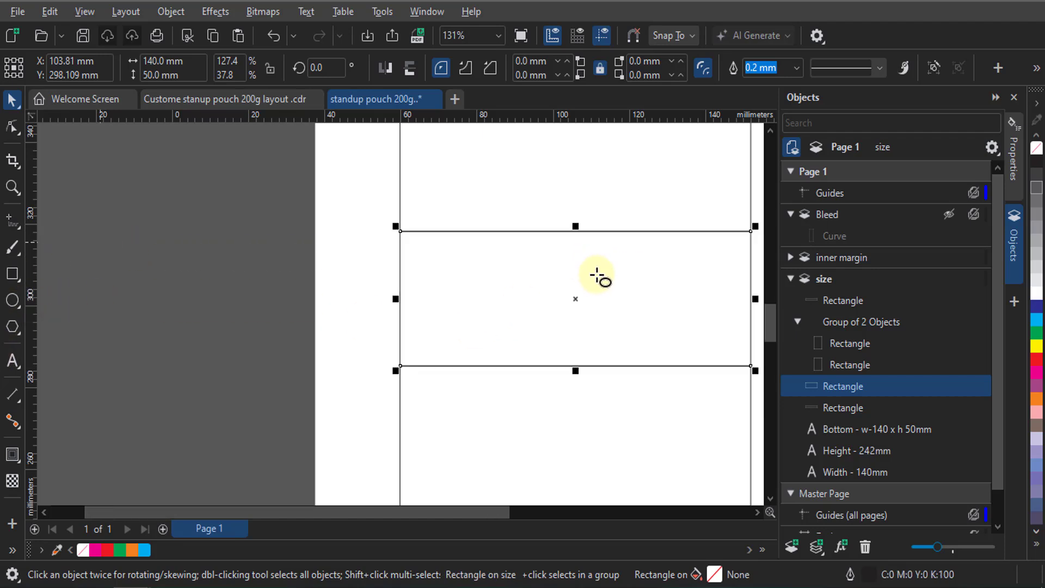
drag(129, 248, 330, 321)
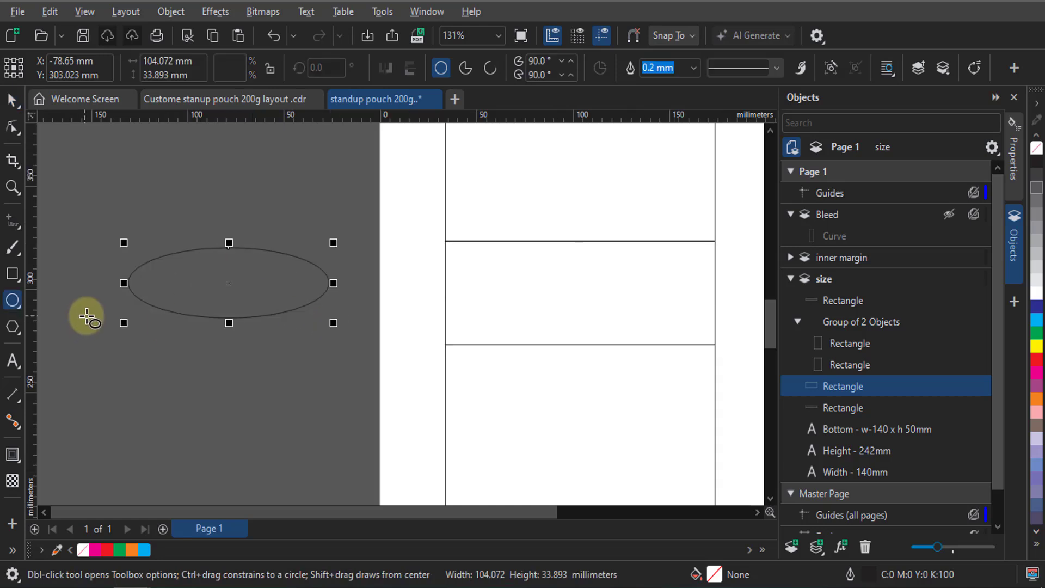
Set the ellipse to 140 mm wide and 50 mm high, and give it a cyan outline
drag(174, 61, 142, 61)
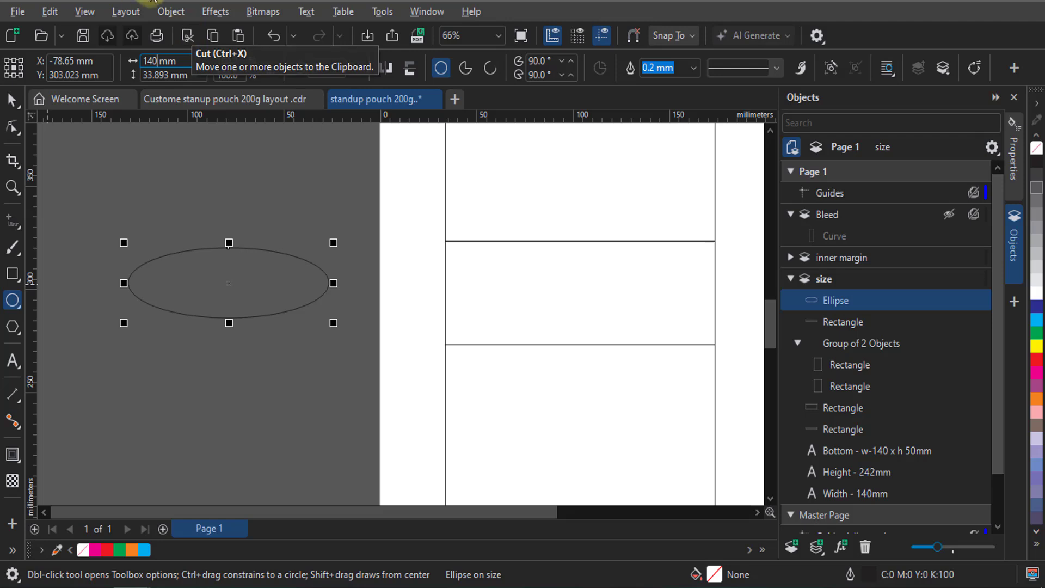
drag(169, 75, 73, 83)
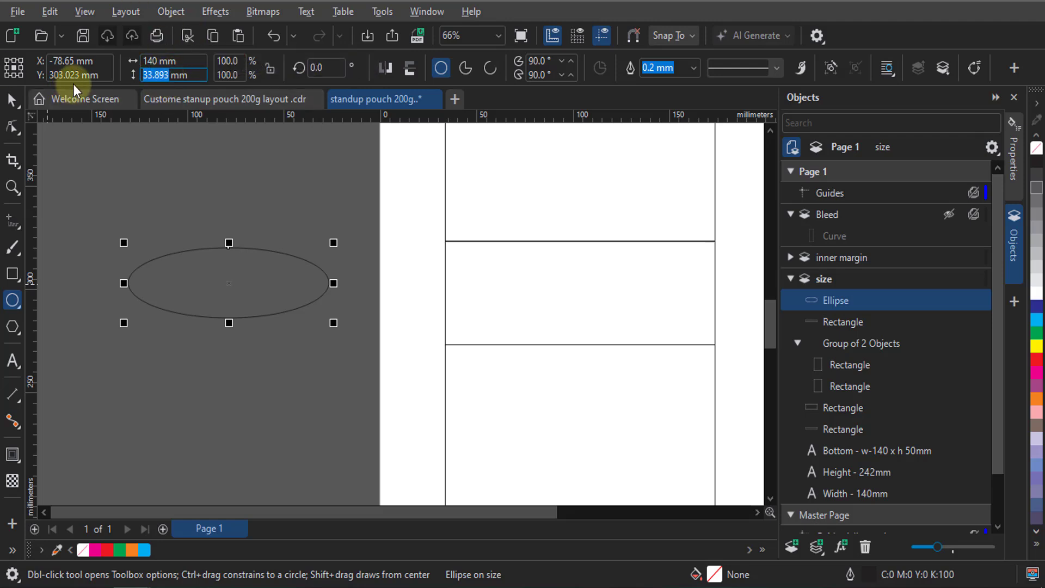
text(50)
key(Return)
click(9, 99)
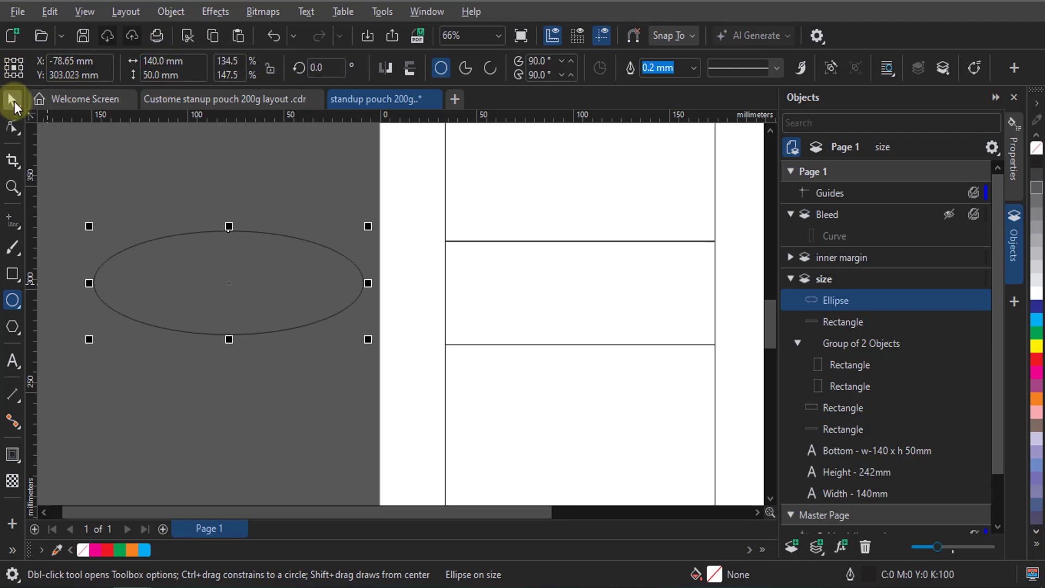
right_click(1035, 321)
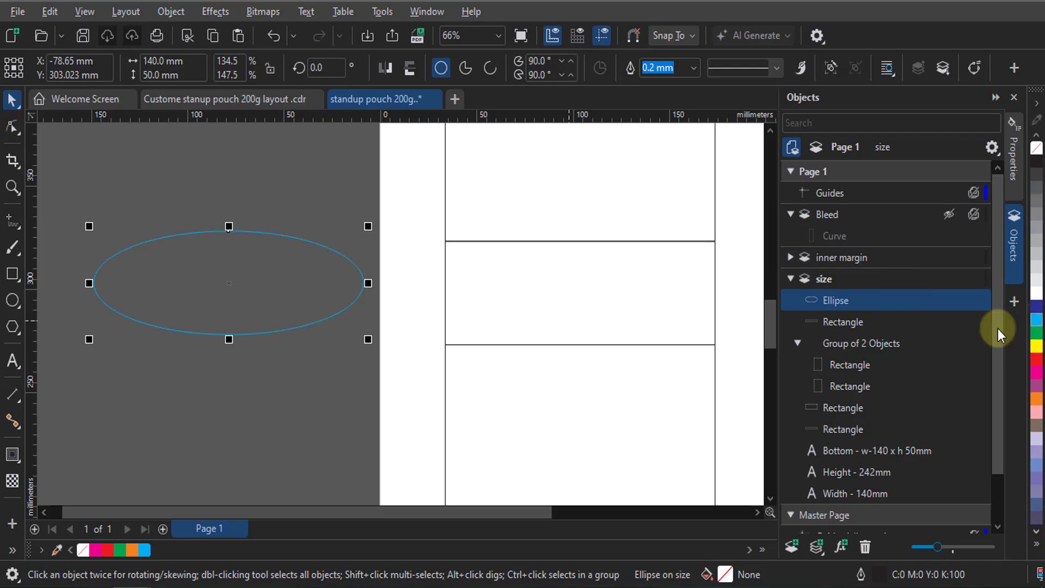
Align the ellipse's centre horizontally and vertically with the 140 x 50 mm bottom-panel rectangle
shift+click(446, 289)
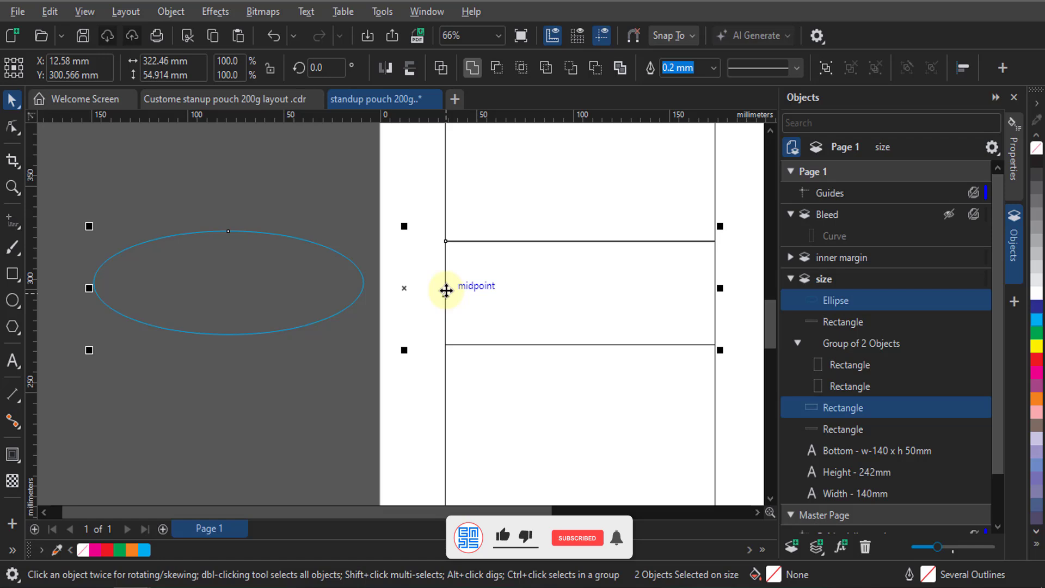
key(c)
key(e)
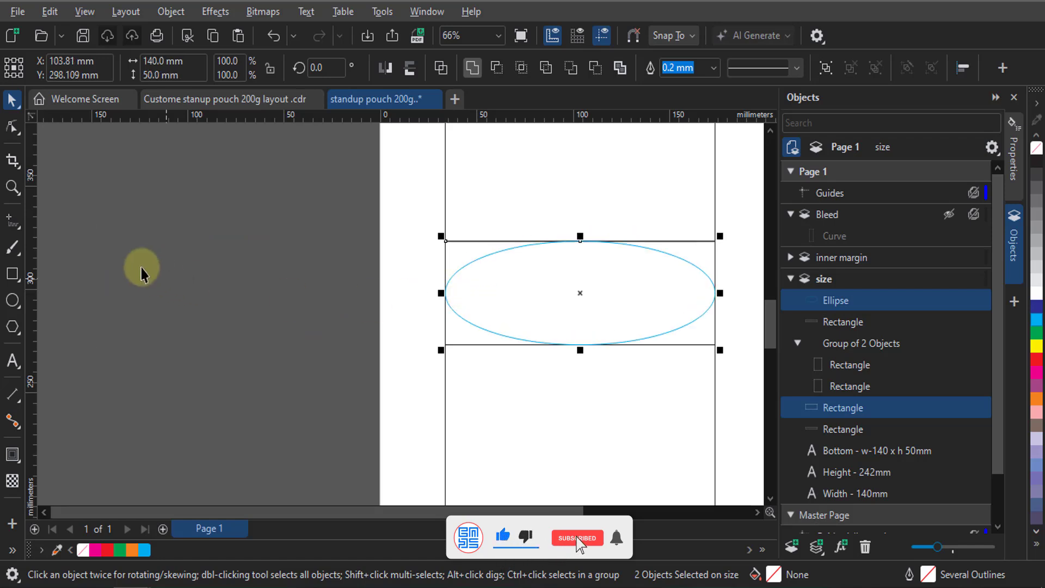
Undo the removal of the ellipse and the bottom-panel rectangle, and clear the selection
scroll(142, 268, down, 3)
scroll(478, 287, up, 6)
scroll(478, 286, down, 1)
key(ctrl+z)
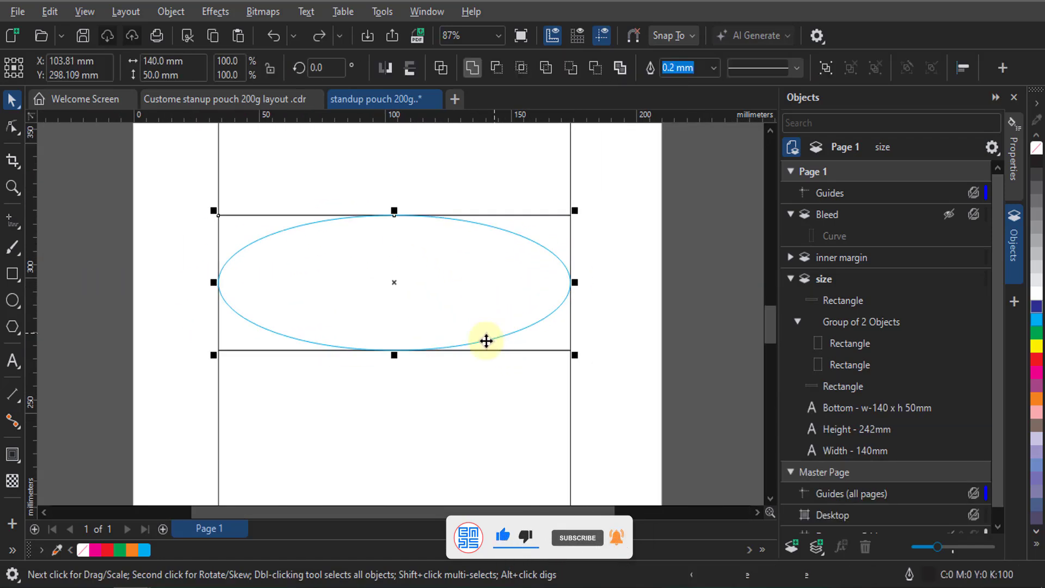
click(630, 245)
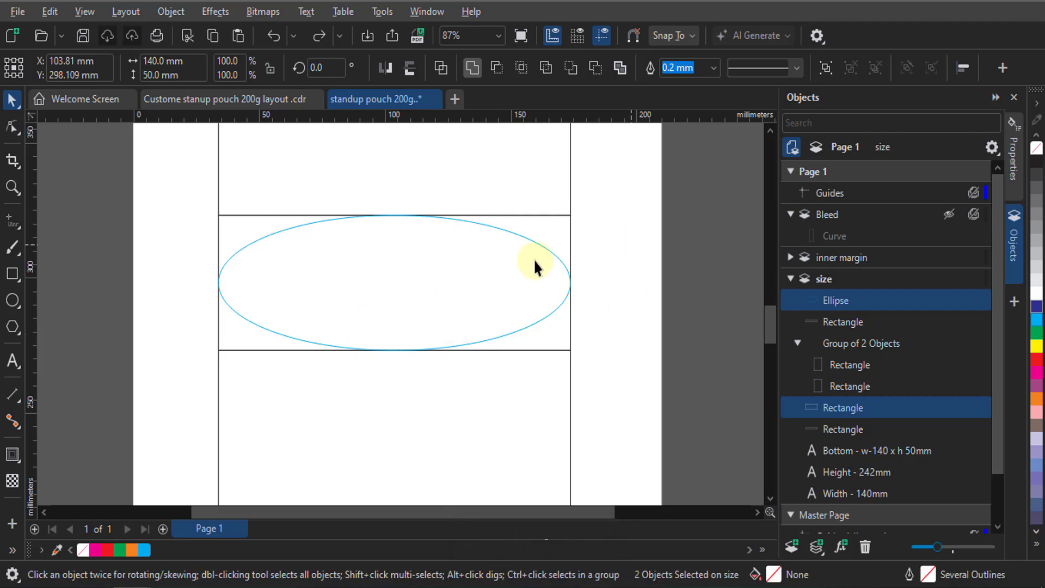
Cut the cyan ellipse from the size layer and paste it into the inner margin layer
click(517, 235)
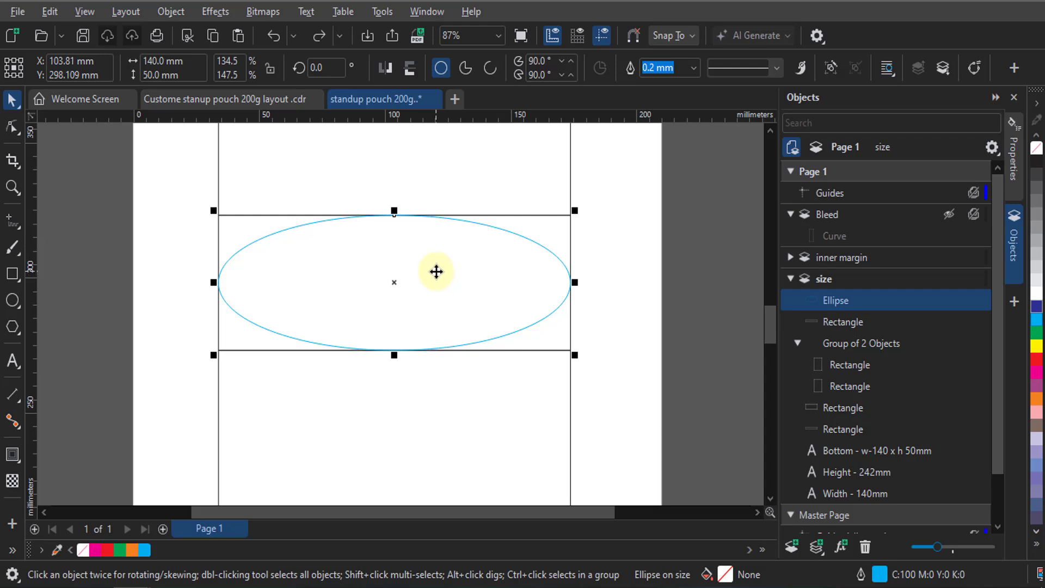
key(Delete)
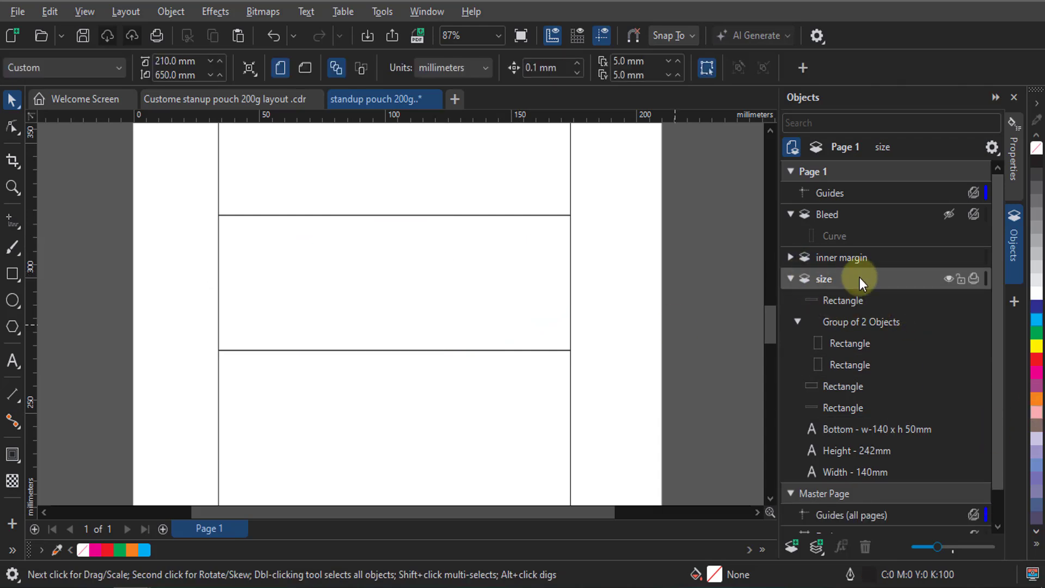
click(956, 253)
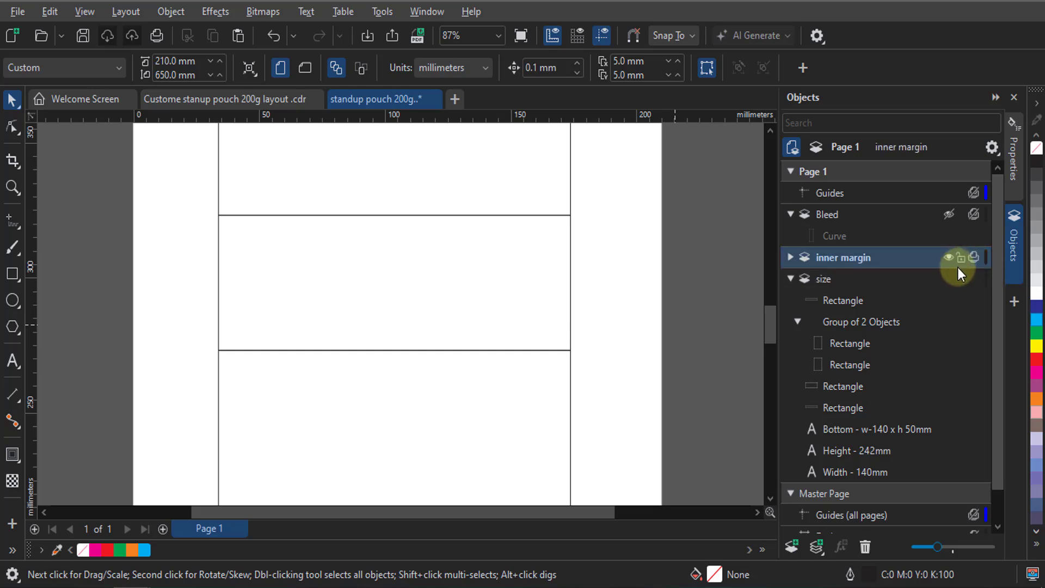
click(50, 11)
click(56, 191)
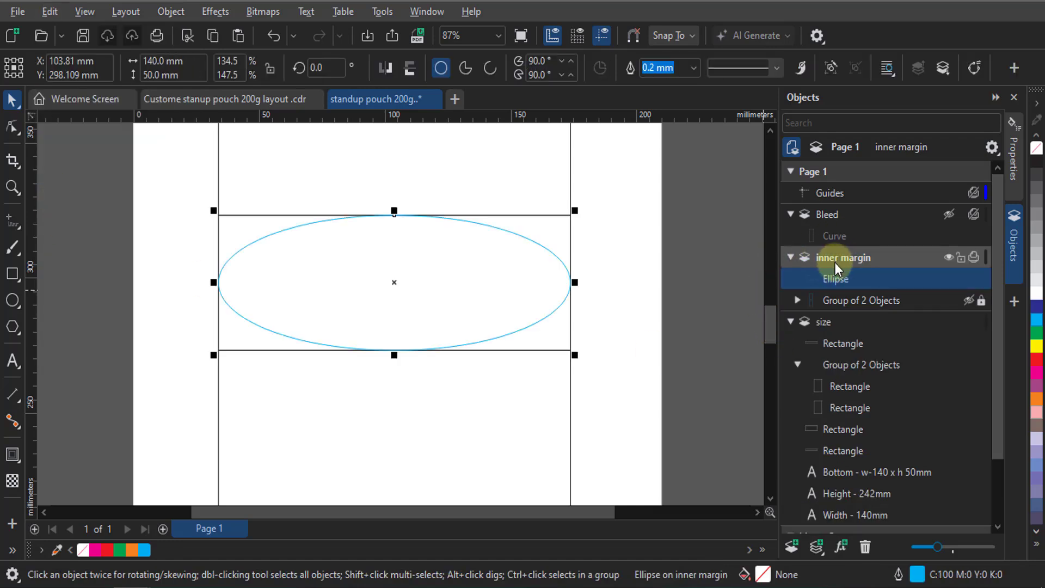
Unlock the dashed cyan group on the inner margin layer and make it visible
click(961, 258)
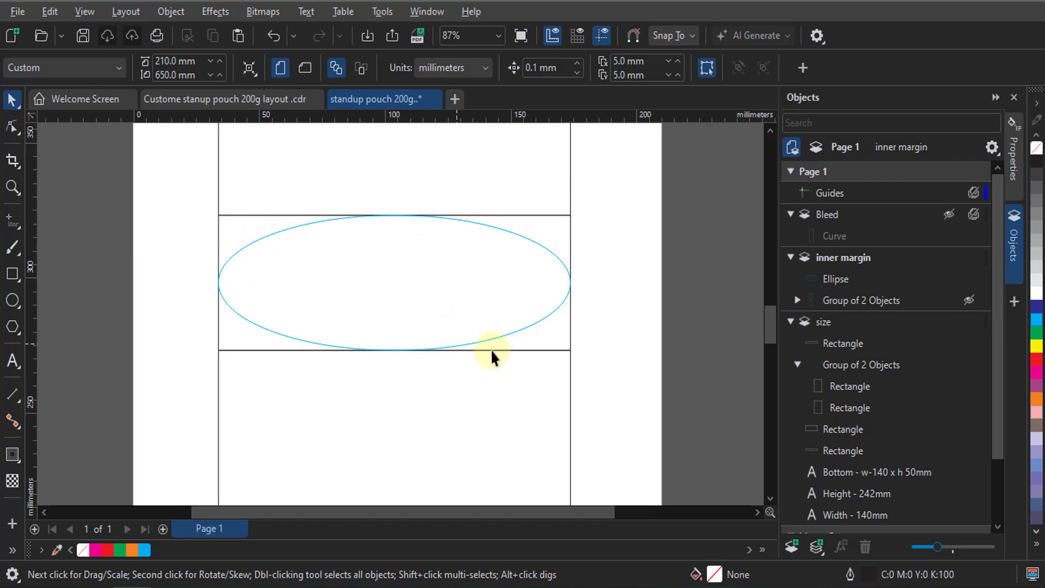
click(968, 302)
click(968, 303)
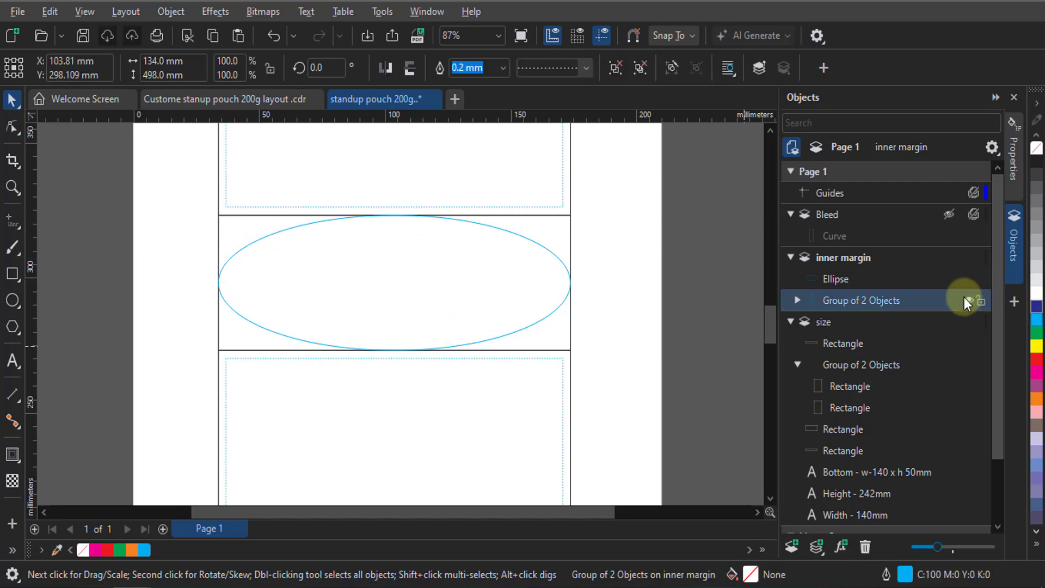
Lock the inner margin layer and show the Bleed layer
click(958, 259)
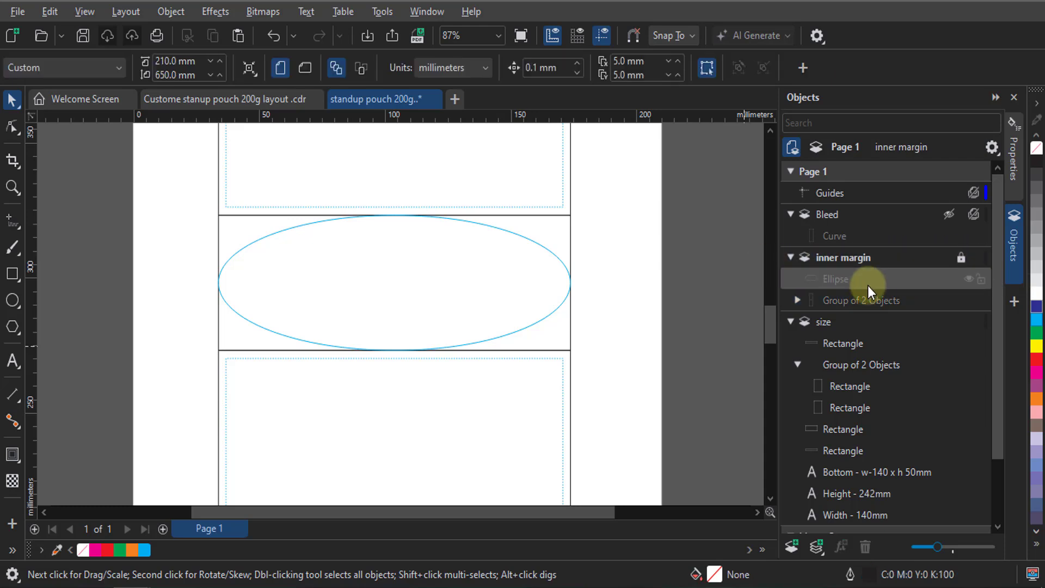
click(947, 214)
Examine the whole pouch layout, from the panels and bottom ellipse up to the top seal strip and bleed contour
scroll(417, 244, down, 2)
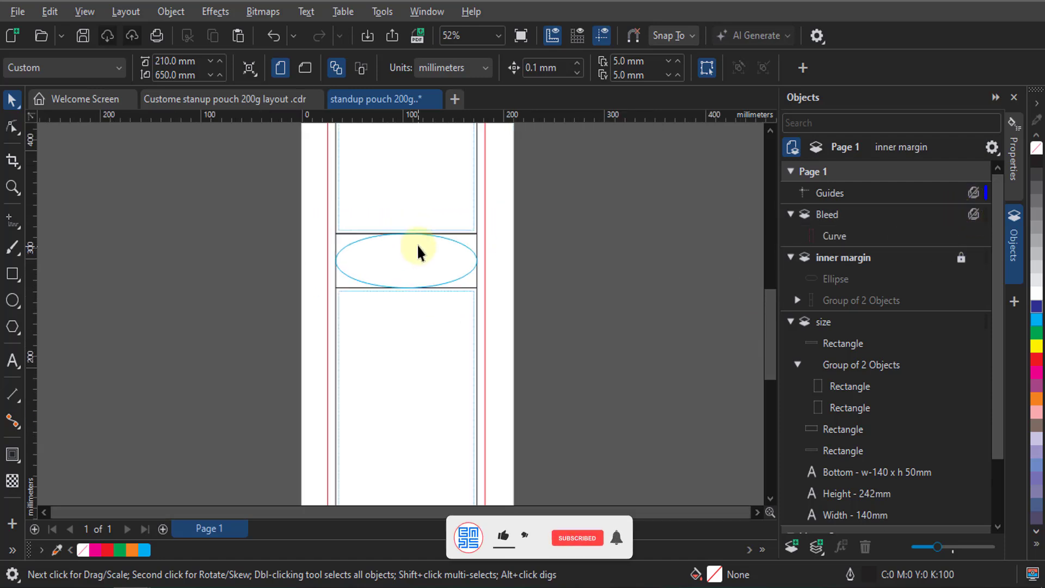
scroll(417, 243, down, 3)
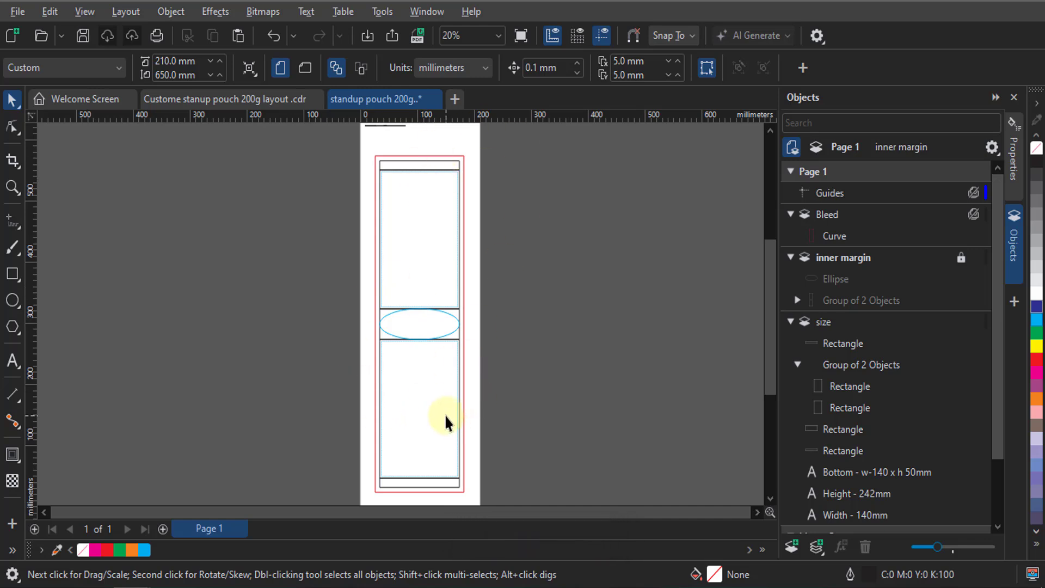
scroll(430, 270, up, 4)
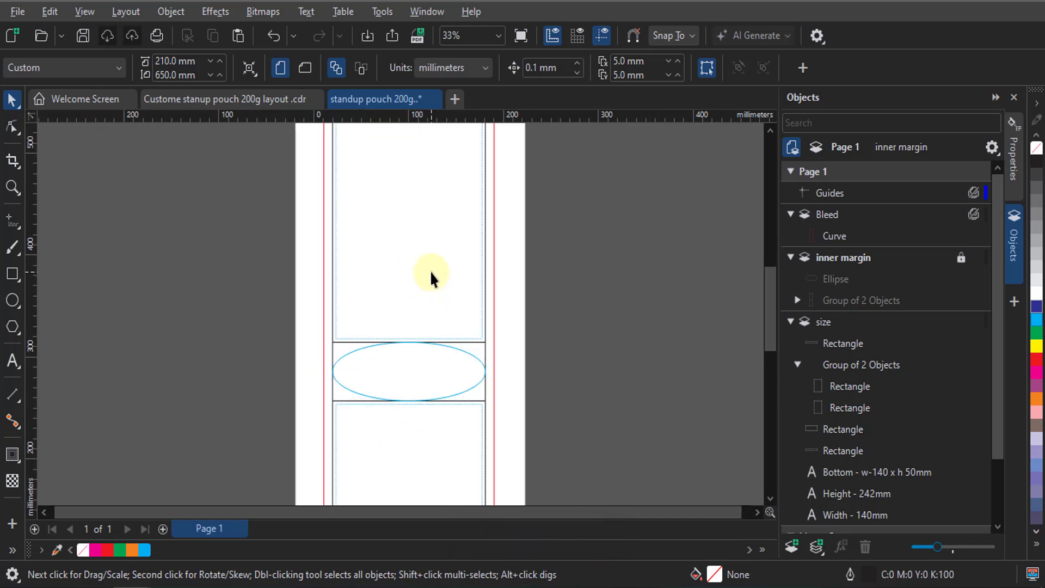
scroll(443, 429, down, 2)
scroll(442, 429, down, 1)
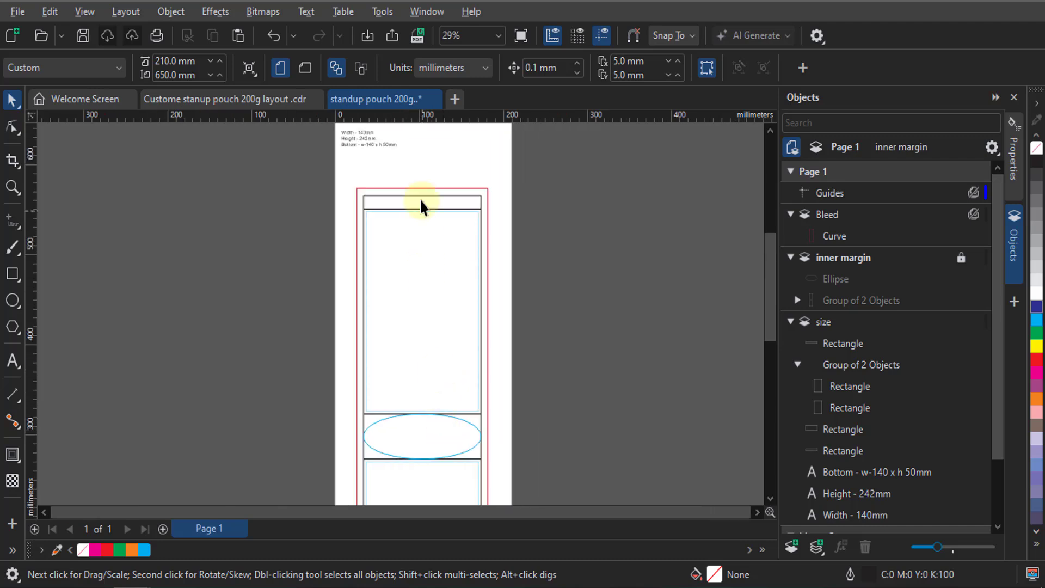
scroll(421, 194, up, 3)
scroll(430, 218, down, 2)
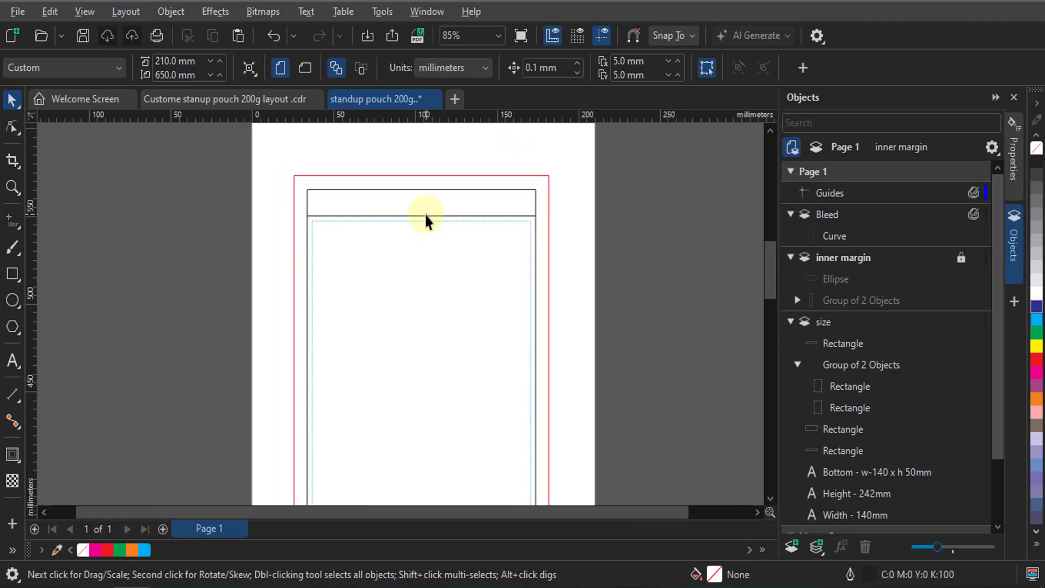